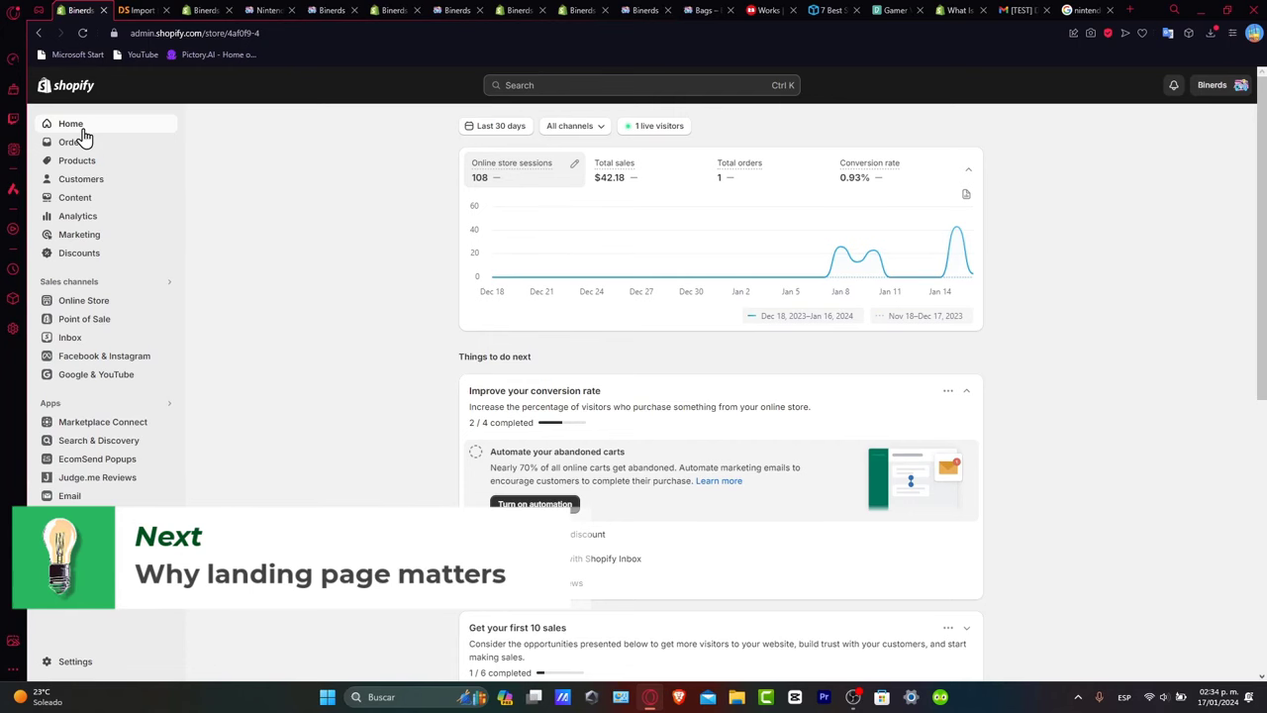
Switch to another store tab and go to apps.shopify.com.
scroll(84, 136, down, 3)
scroll(148, 158, down, 1)
scroll(237, 183, down, 3)
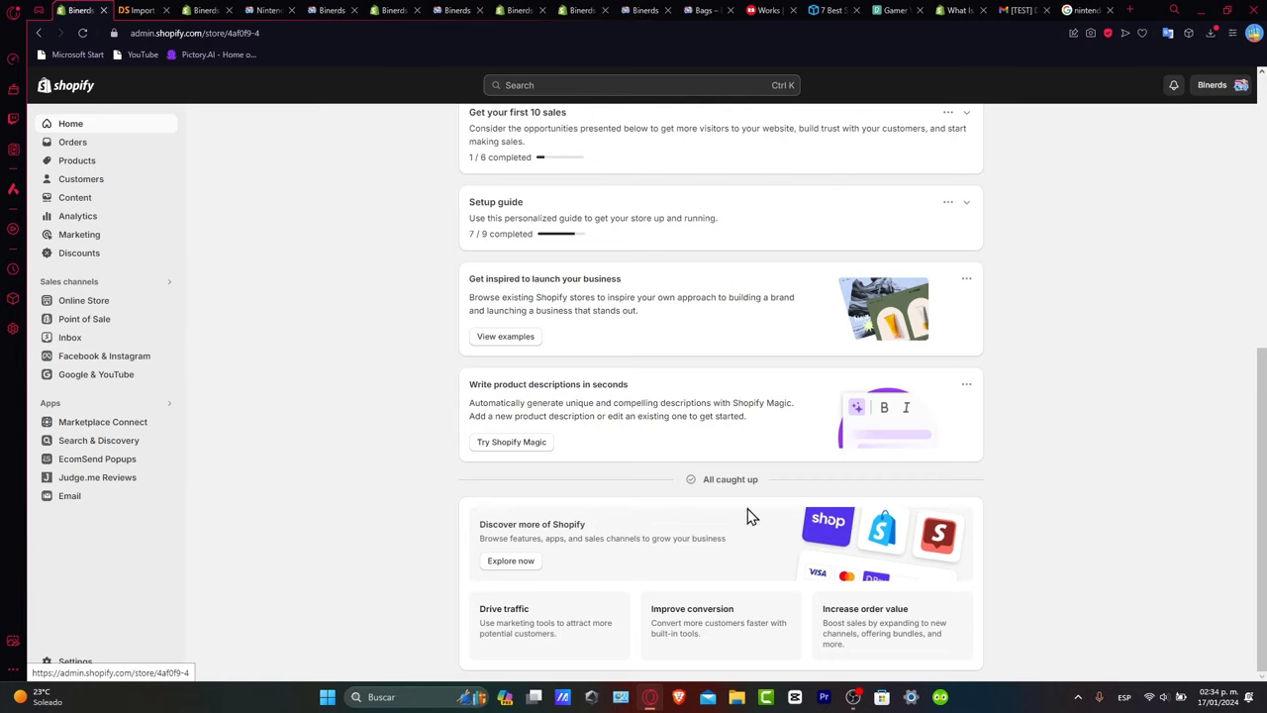
scroll(812, 530, up, 3)
scroll(882, 541, up, 3)
scroll(882, 540, down, 6)
click(190, 9)
click(217, 32)
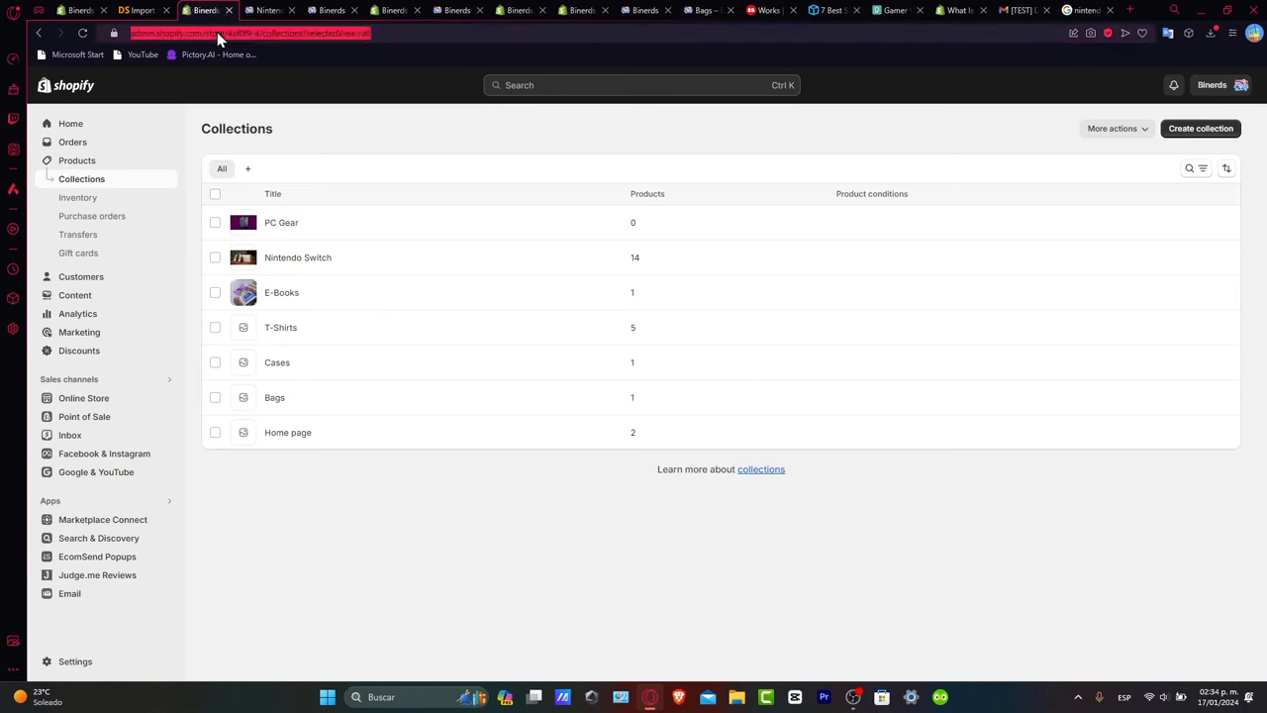
text(ap)
key(Return)
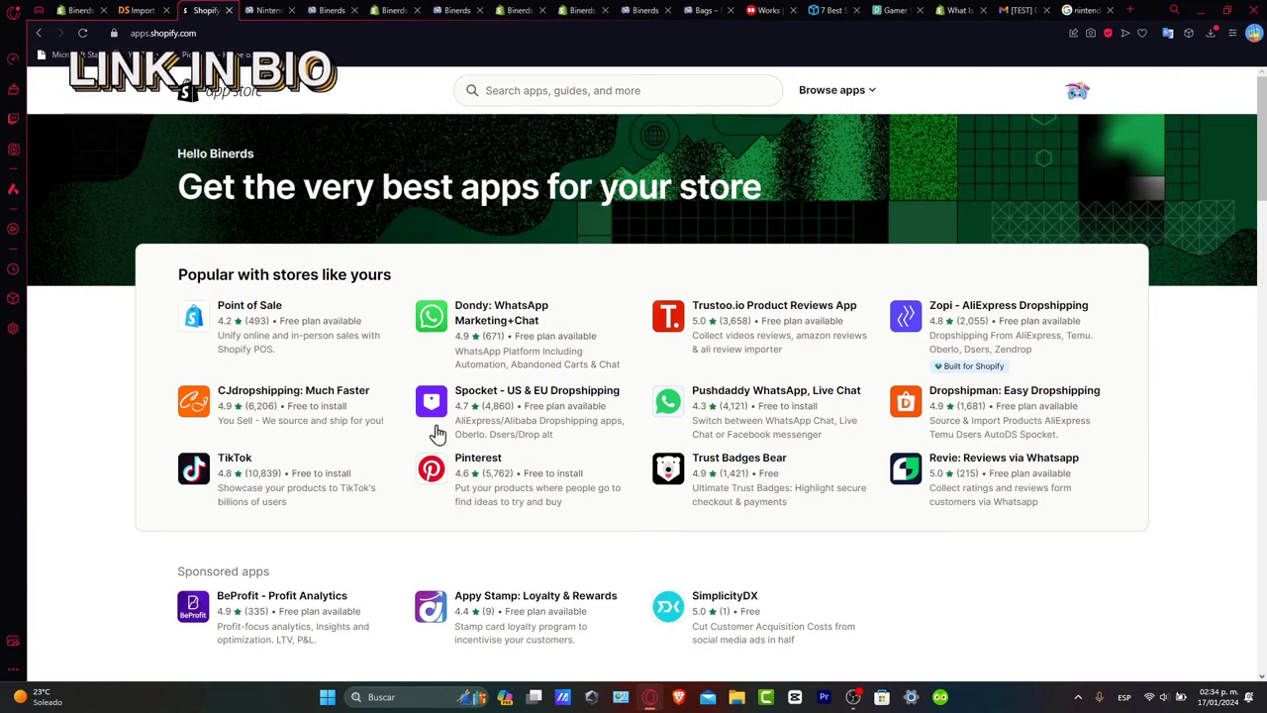
Search the Shopify App Store for 'landing page' apps.
scroll(1004, 485, down, 5)
scroll(1014, 481, up, 5)
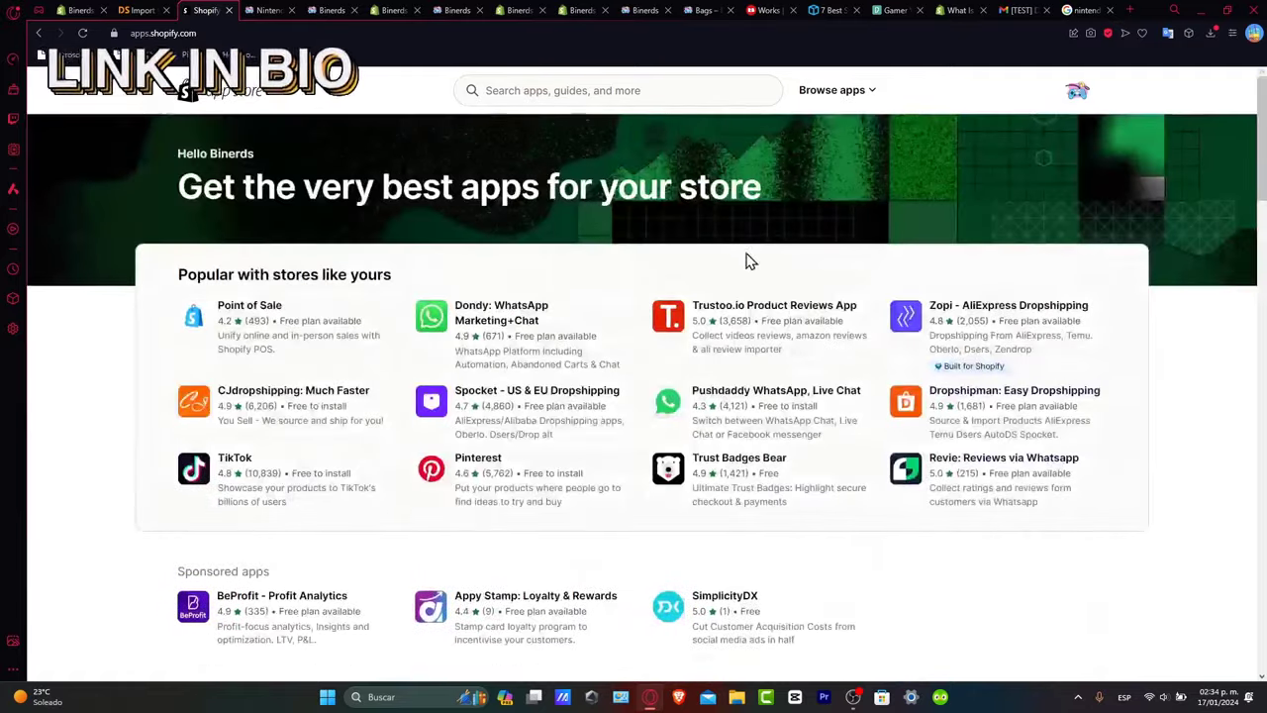
click(623, 99)
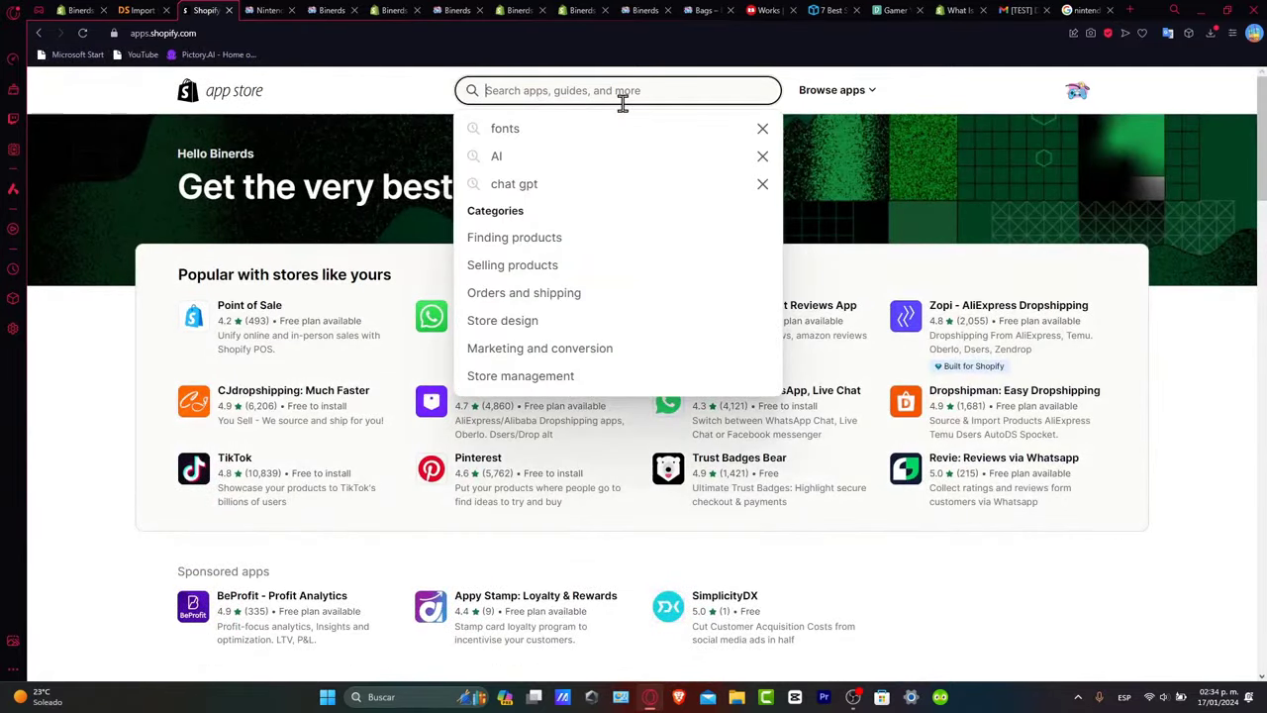
text(landing page)
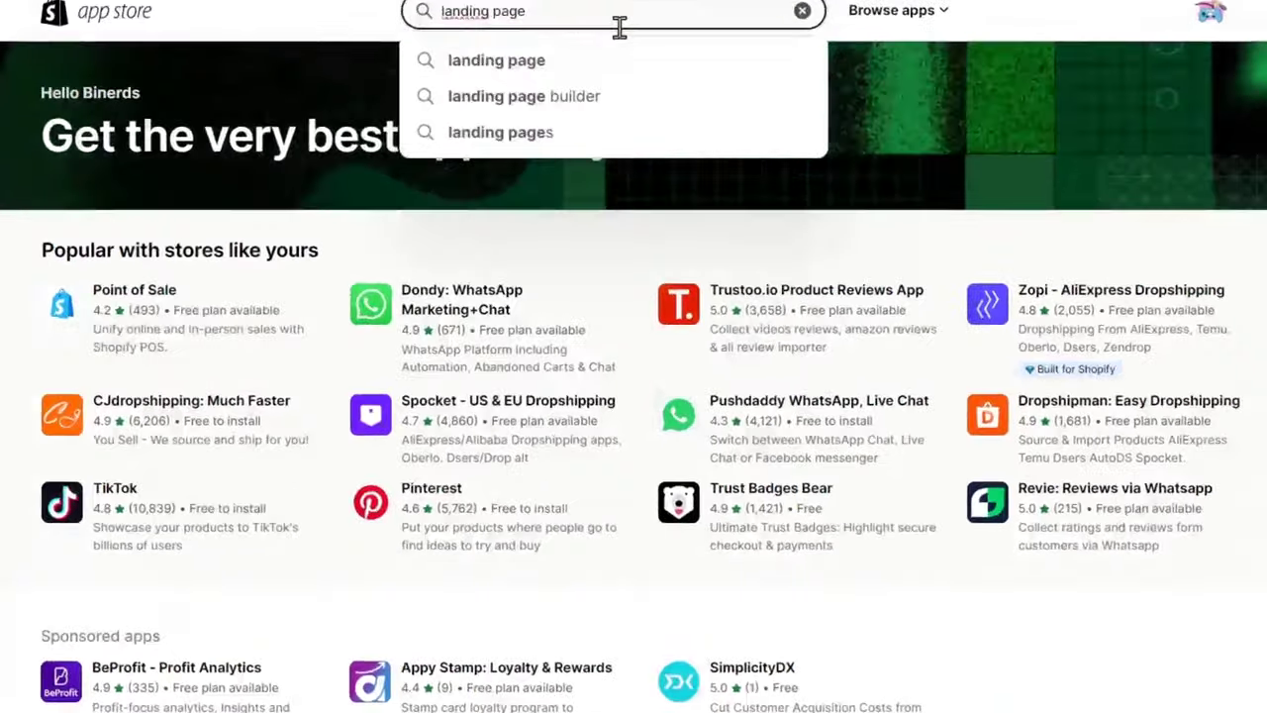
key(Return)
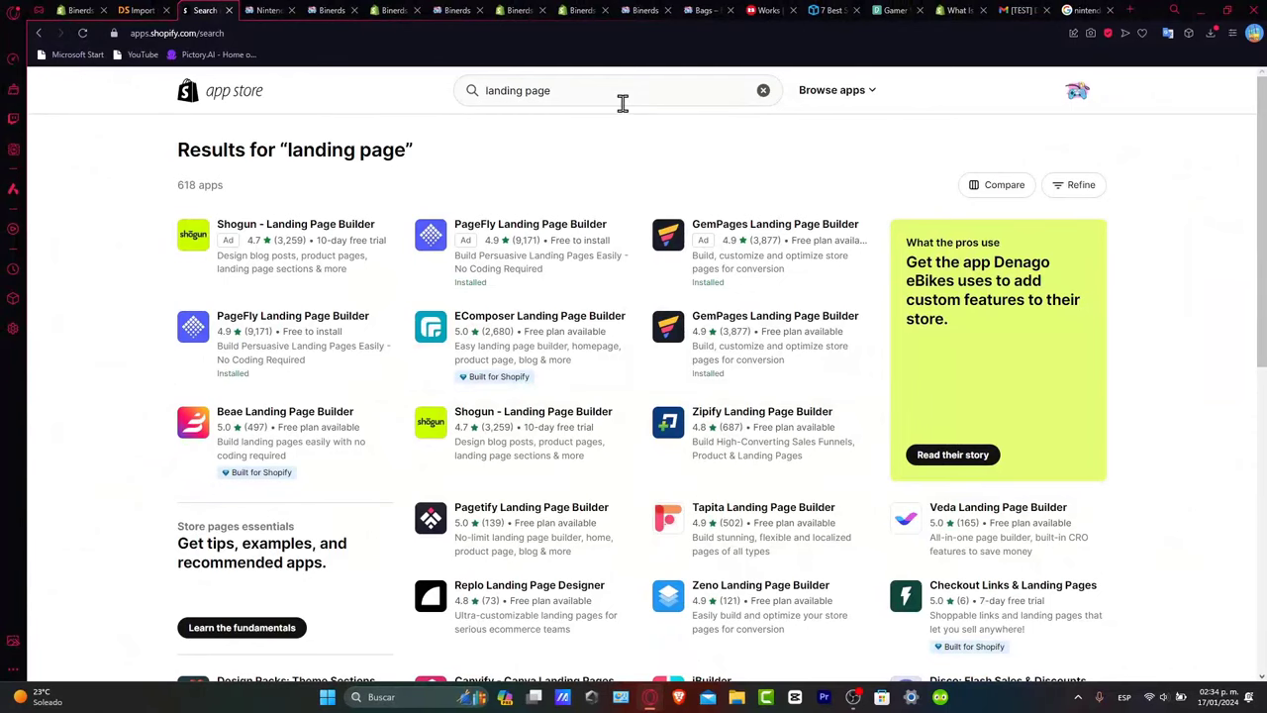
scroll(640, 319, down, 2)
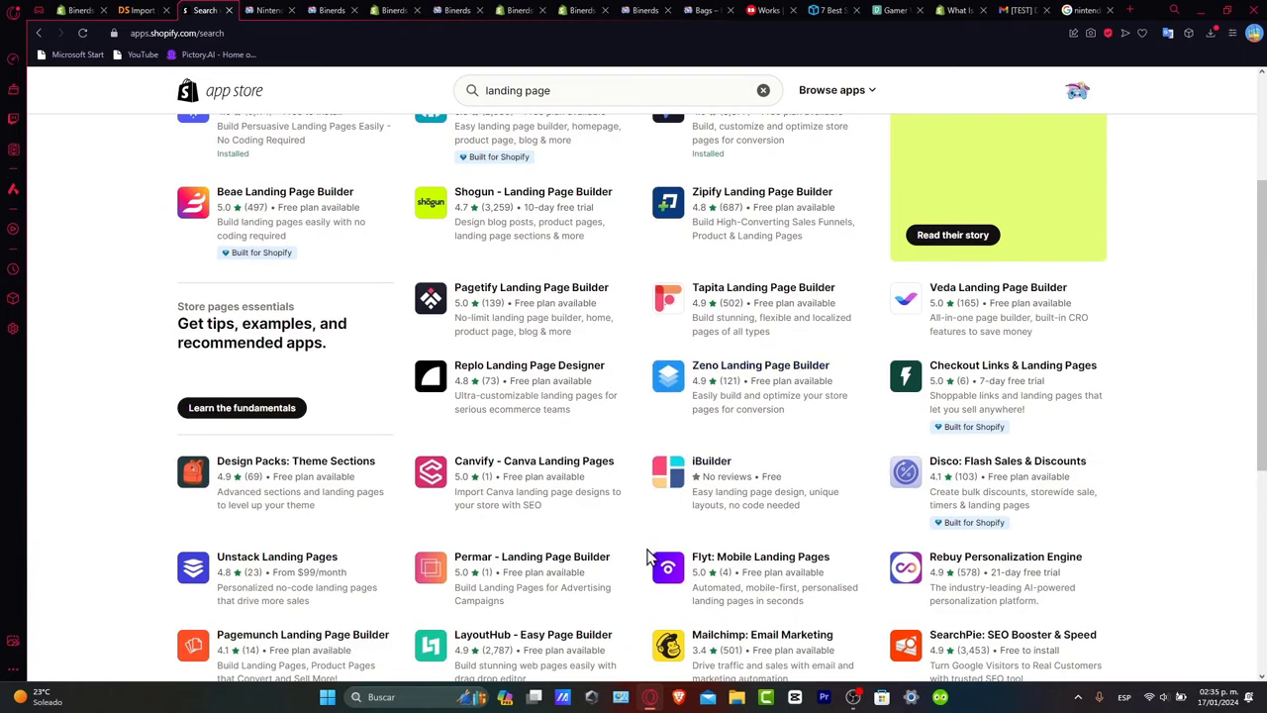
scroll(647, 555, up, 2)
scroll(648, 558, down, 5)
scroll(644, 561, up, 10)
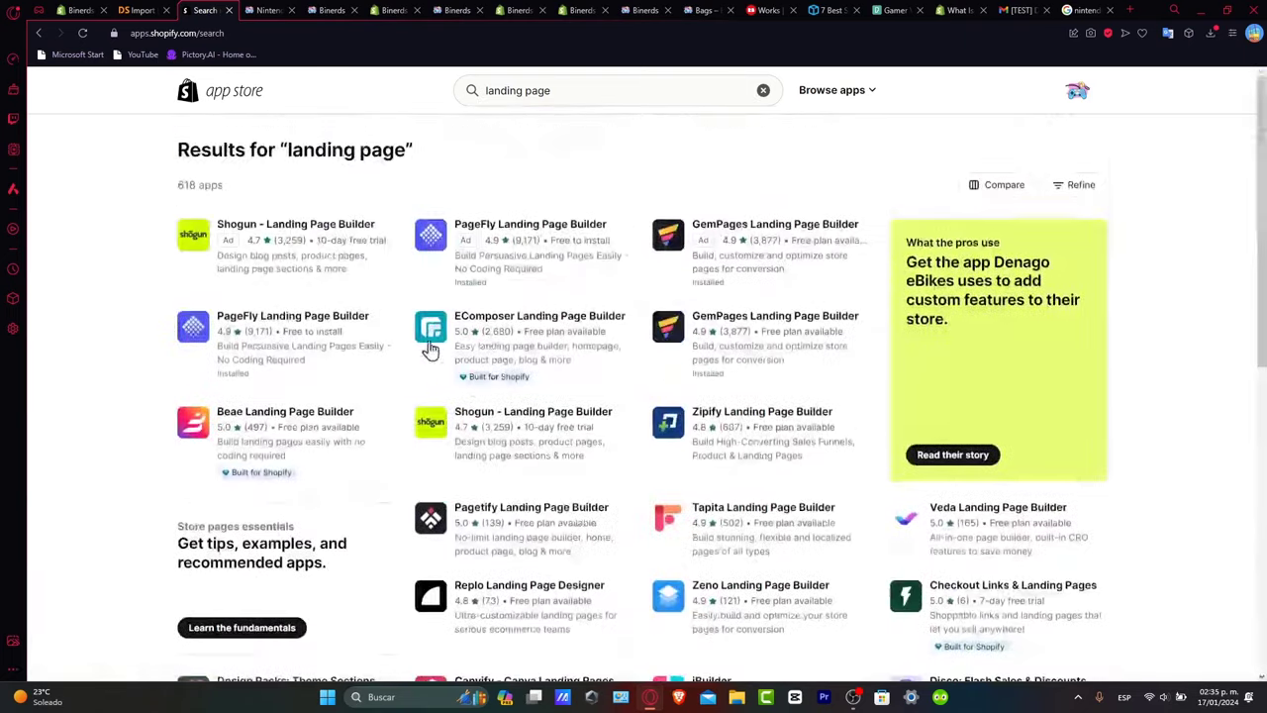
click(318, 240)
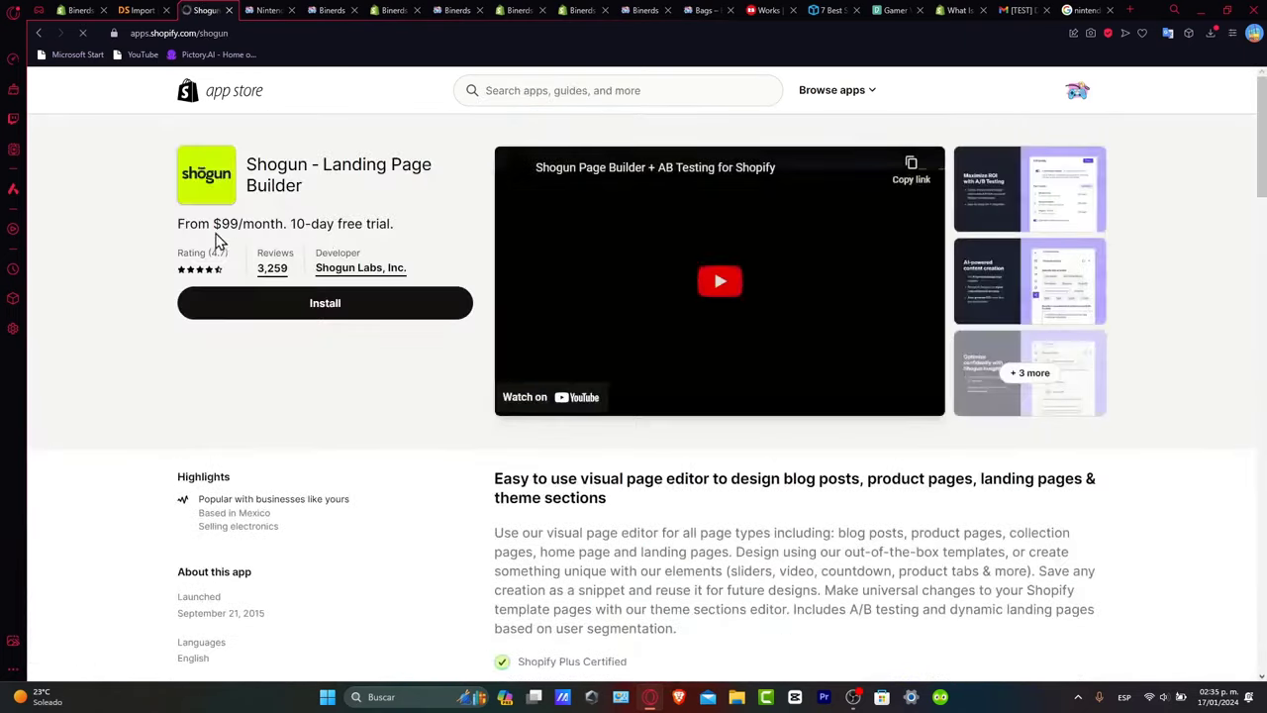
click(36, 33)
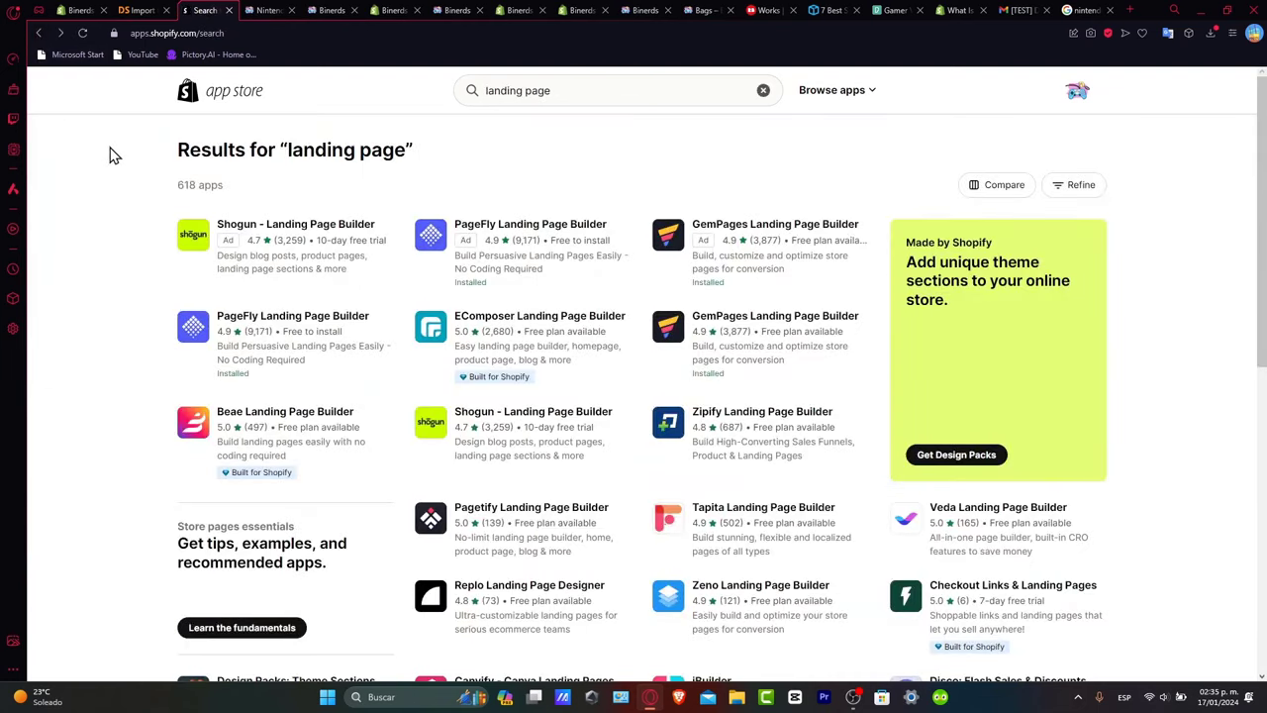
click(587, 424)
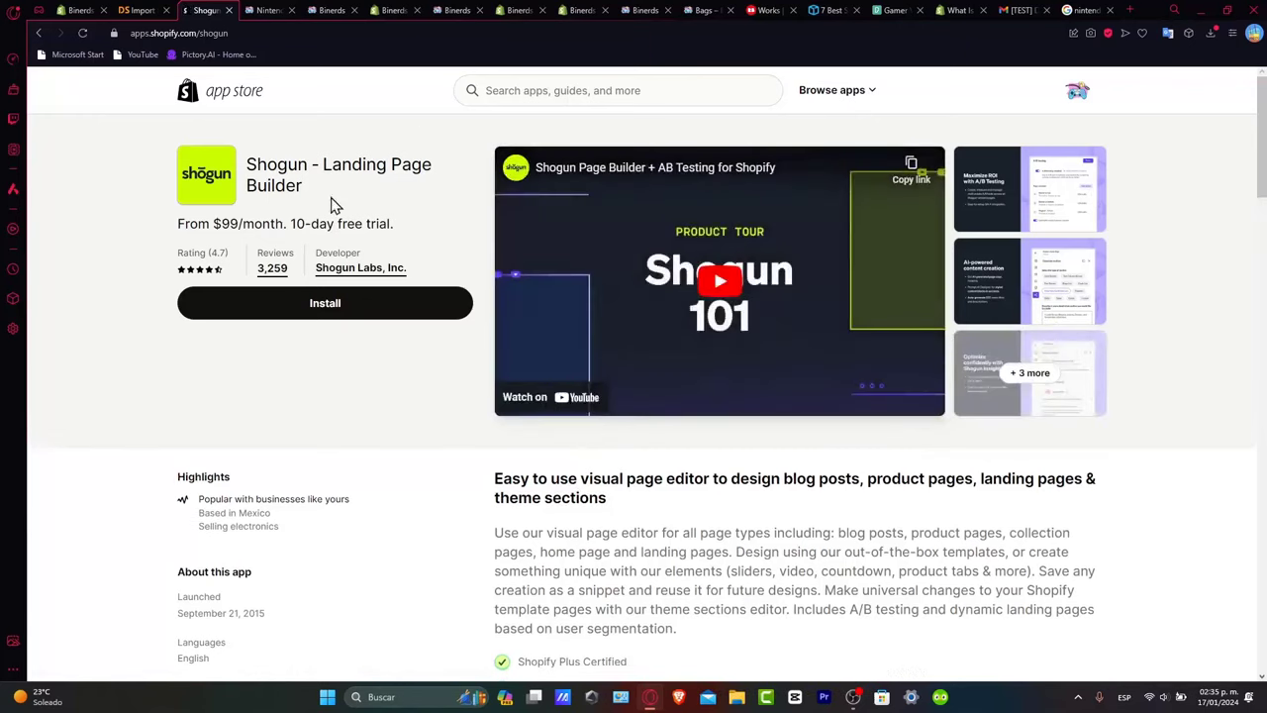
click(38, 34)
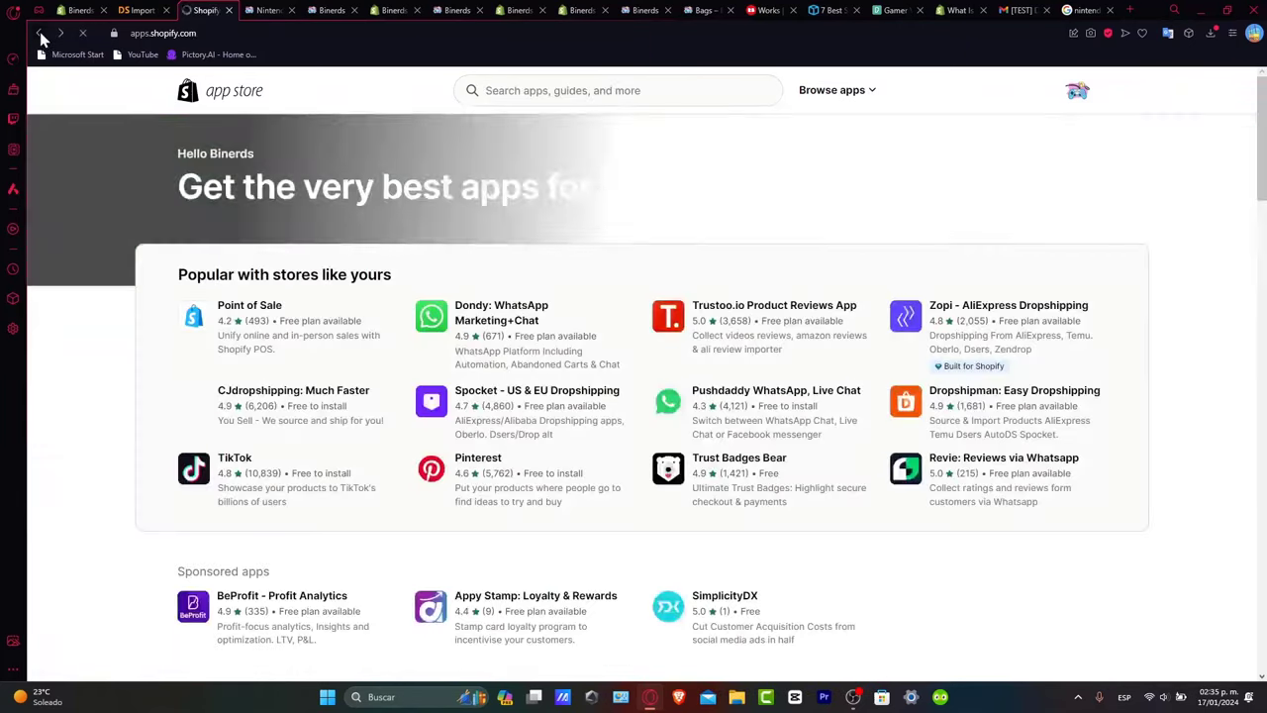
Return to the Linkpop tab and scroll down its Spanish-language homepage.
click(60, 34)
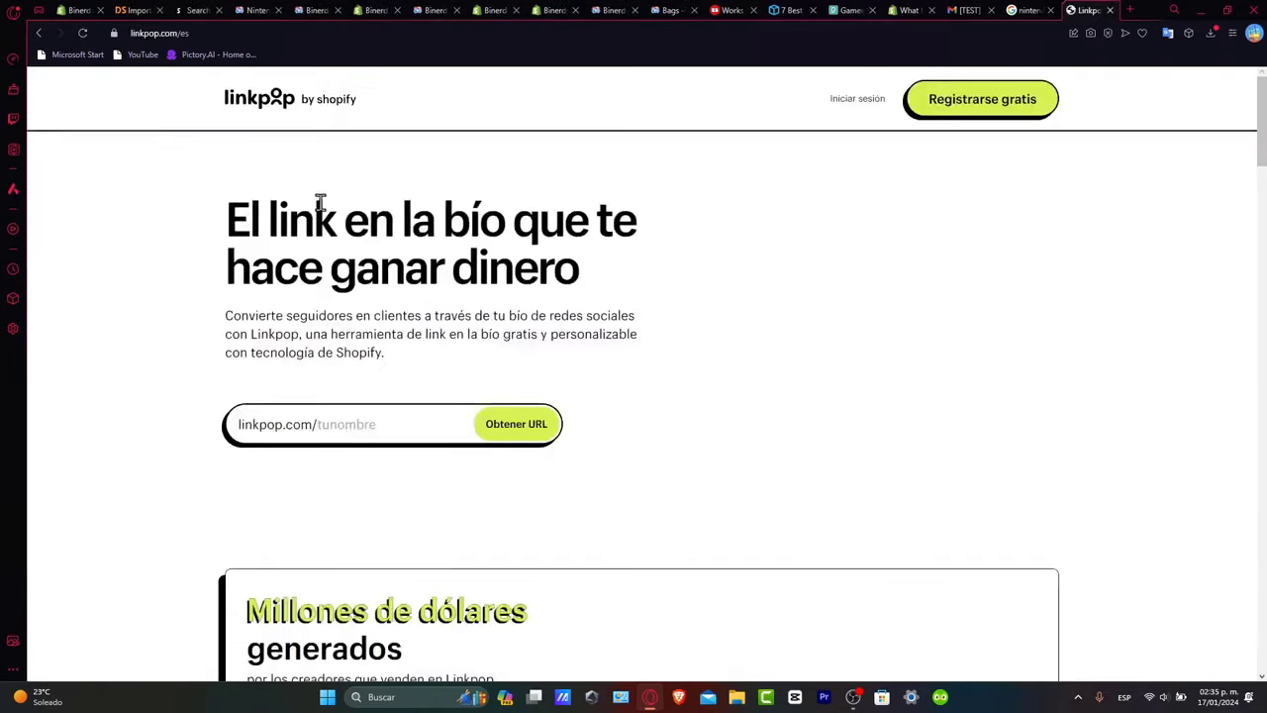
scroll(1126, 263, down, 10)
scroll(1119, 277, down, 10)
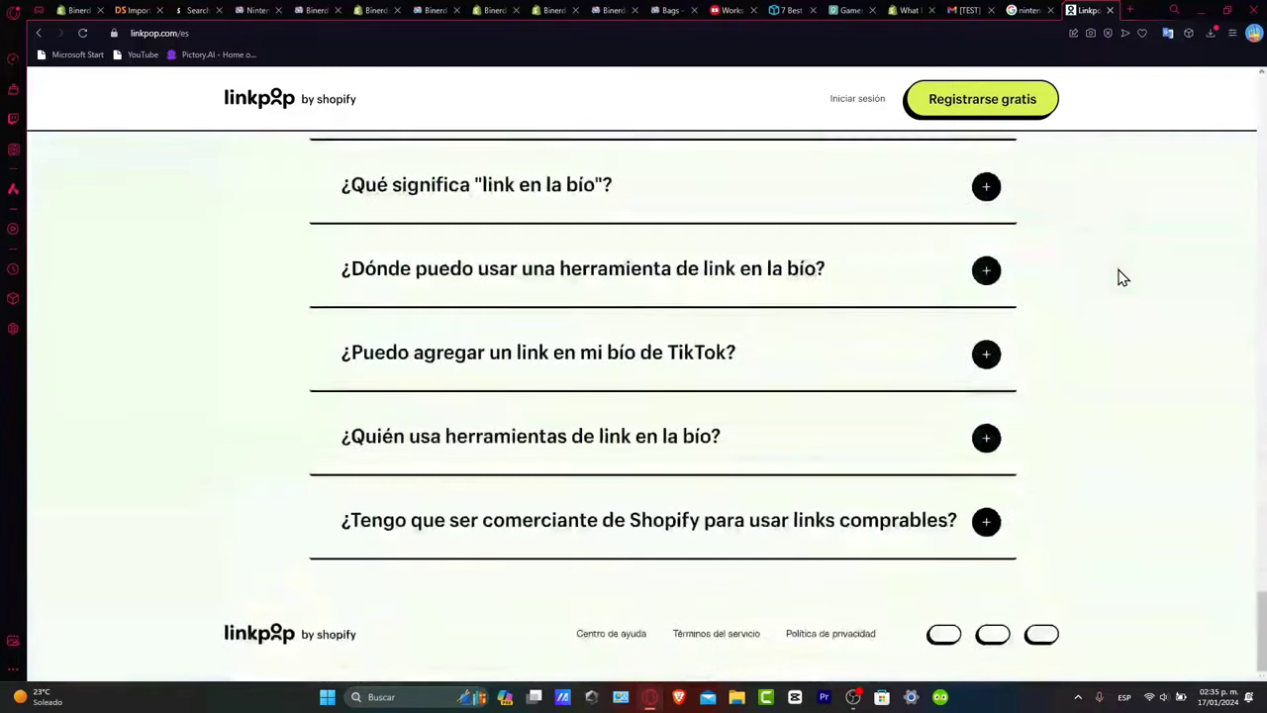
Log in to Linkpop with the second Shopify account, skipping the security review.
click(867, 100)
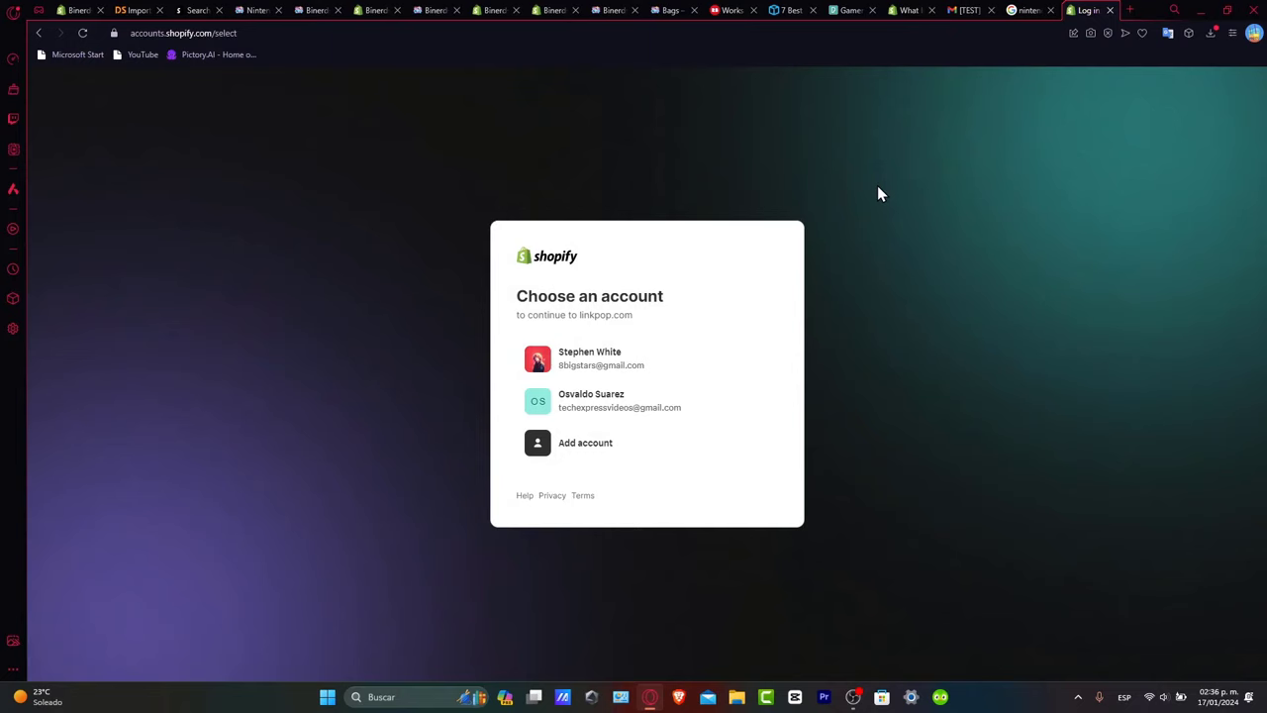
click(691, 410)
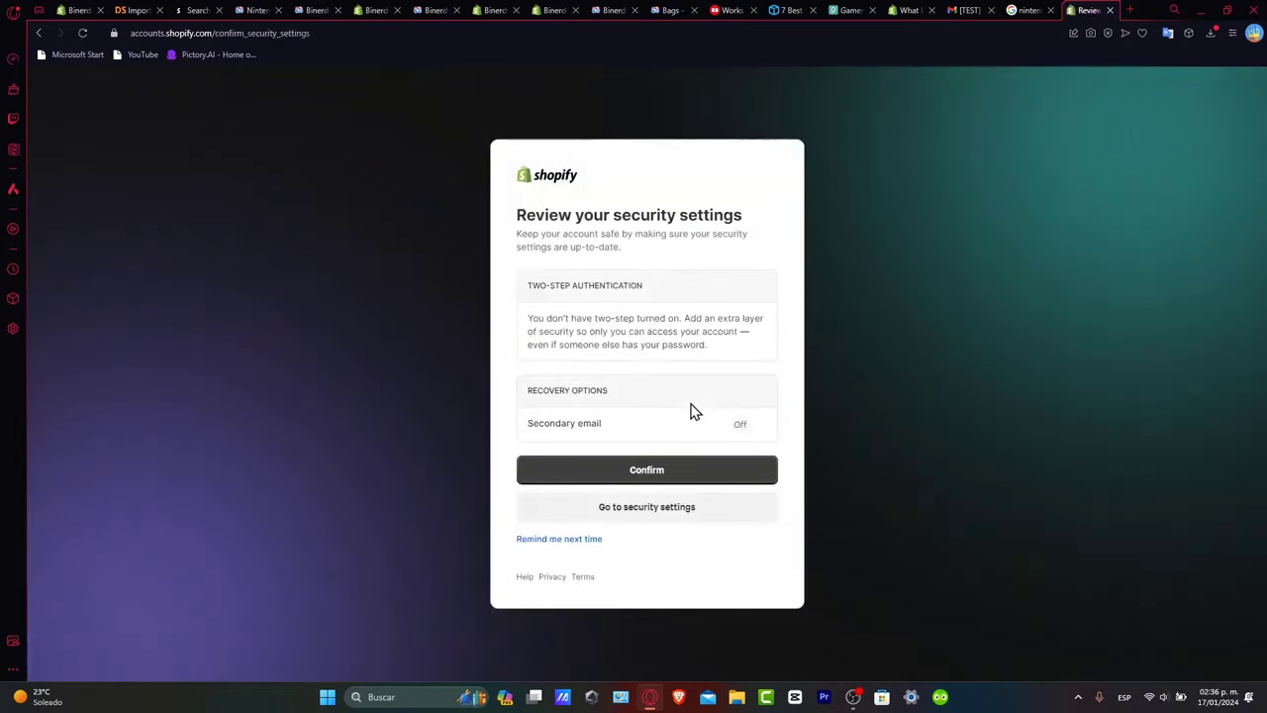
click(566, 543)
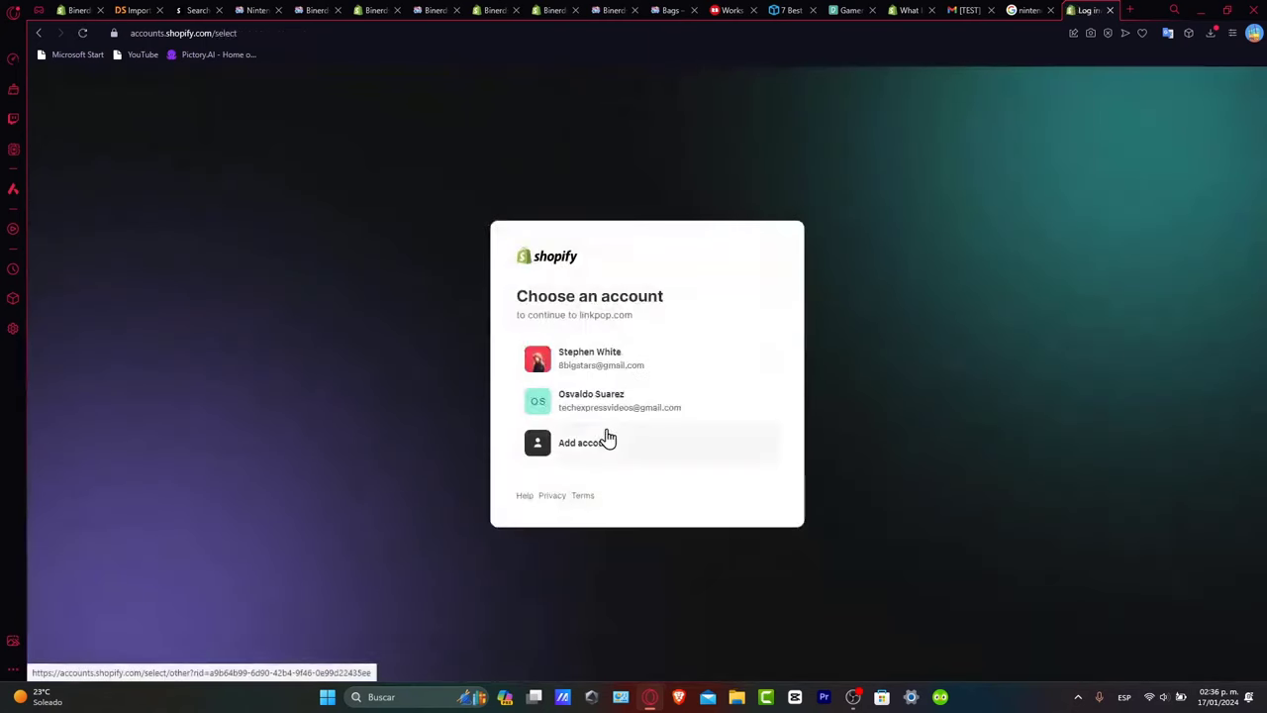
click(623, 420)
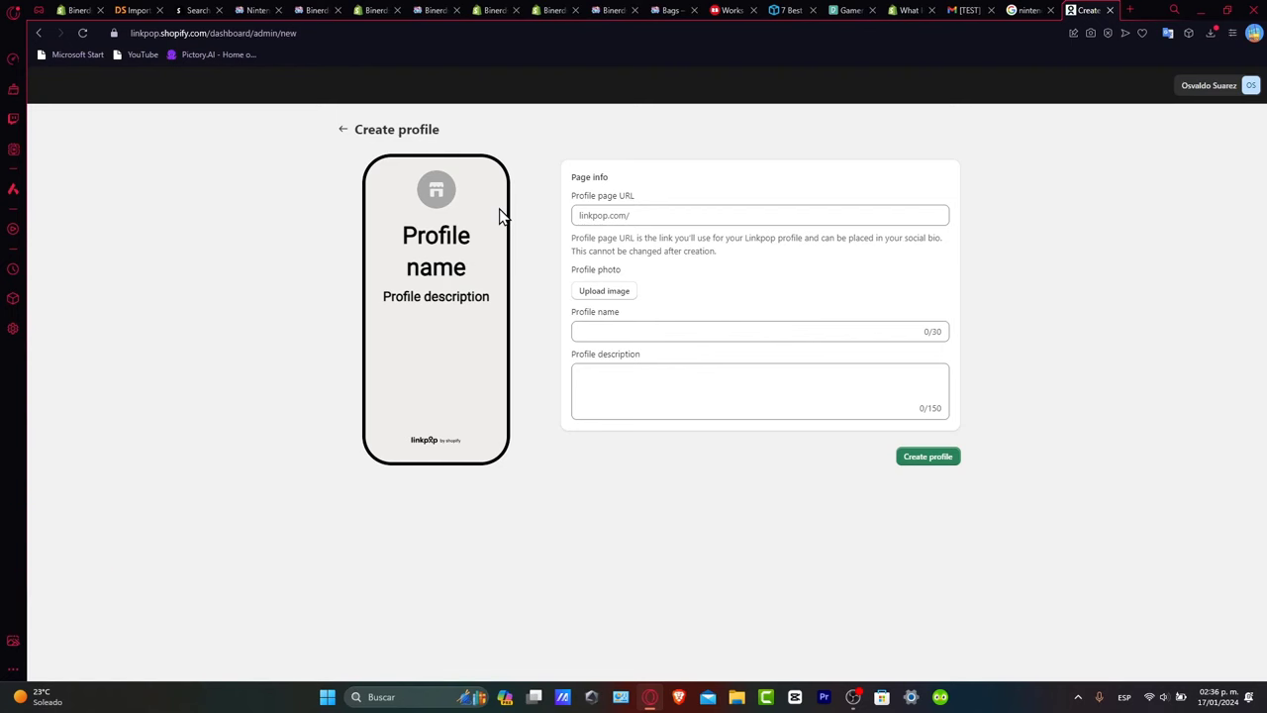
Back on the Create profile form, set the page URL to linkpop.com/binerds.
click(69, 10)
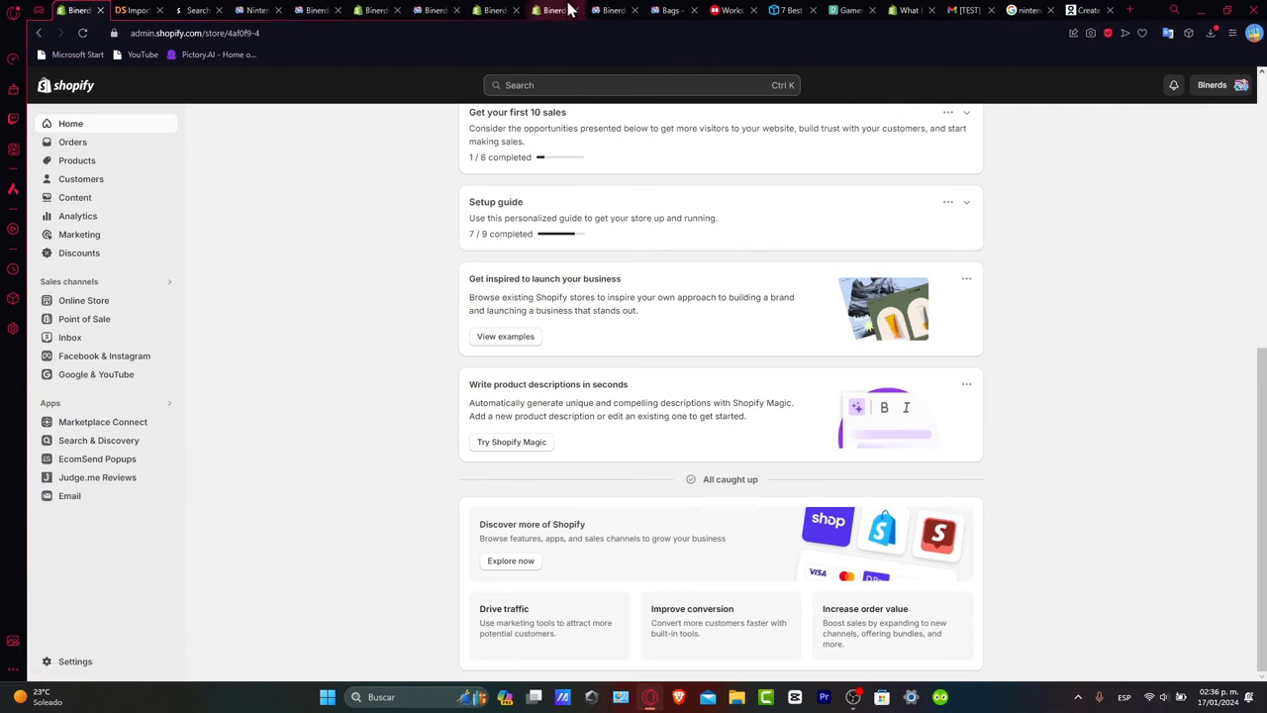
click(1087, 10)
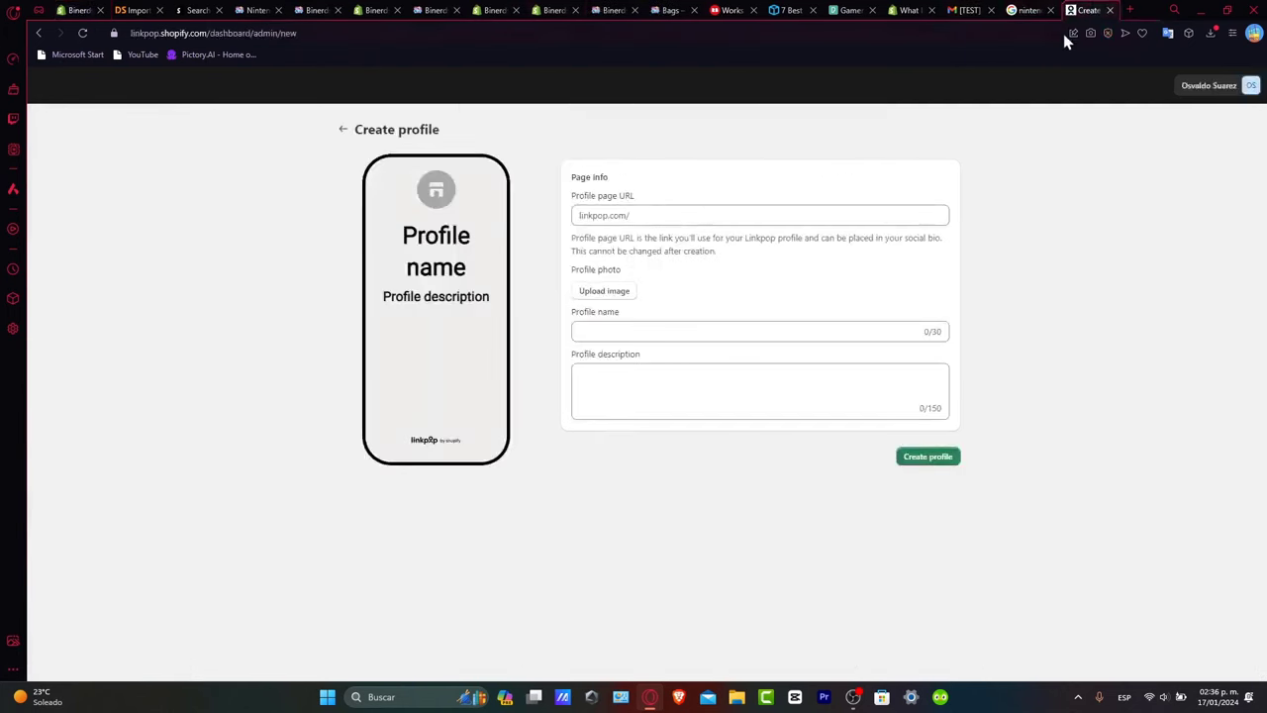
click(645, 216)
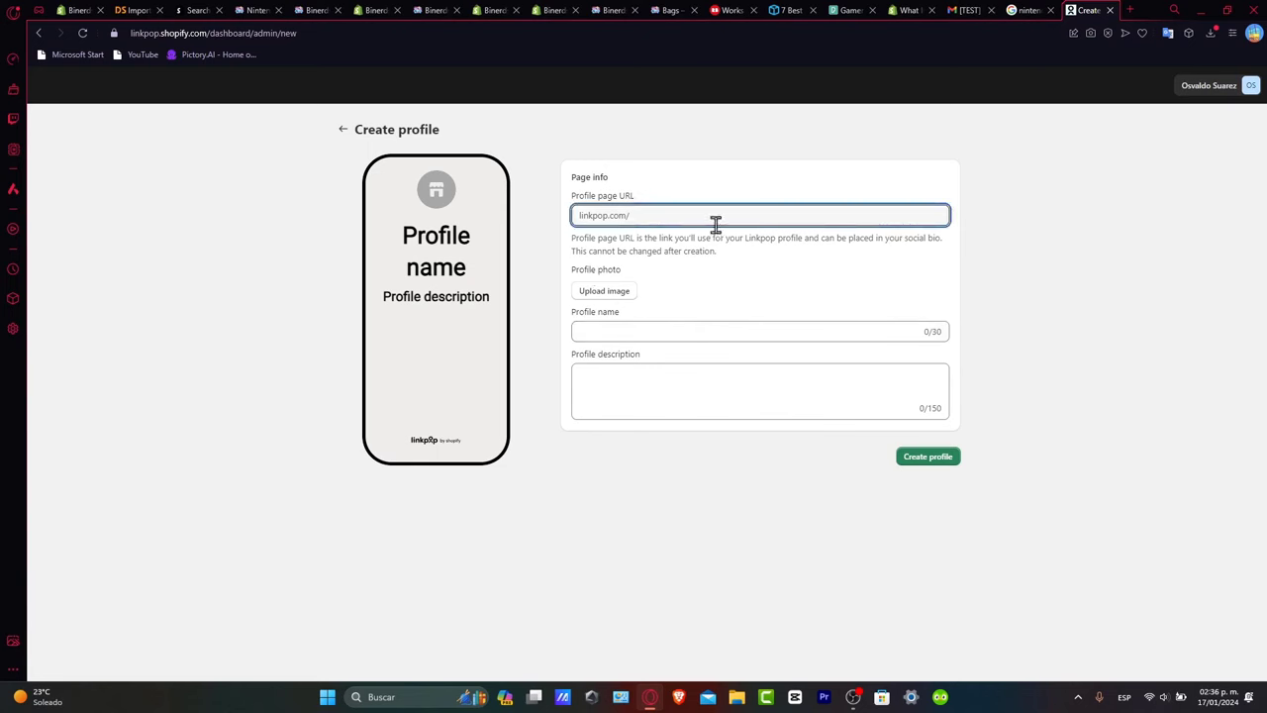
text(binerds)
Upload the game-controller image from Downloads as the profile photo.
click(731, 295)
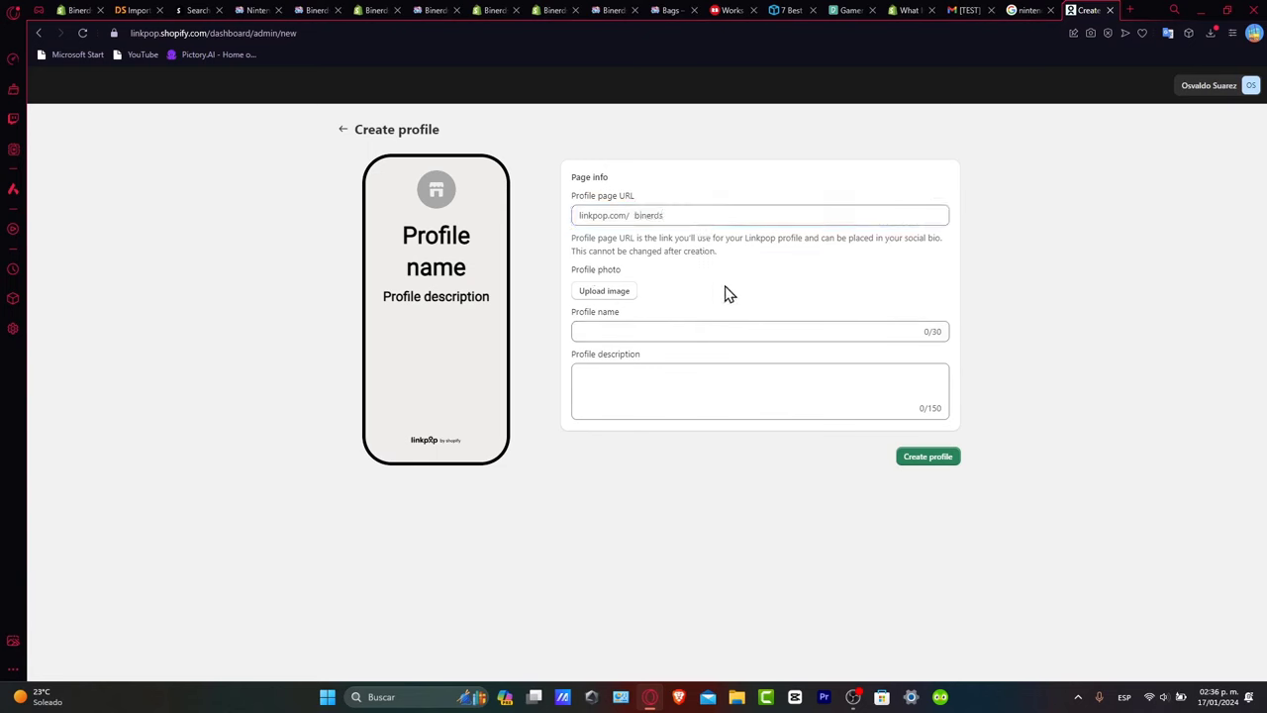
click(589, 291)
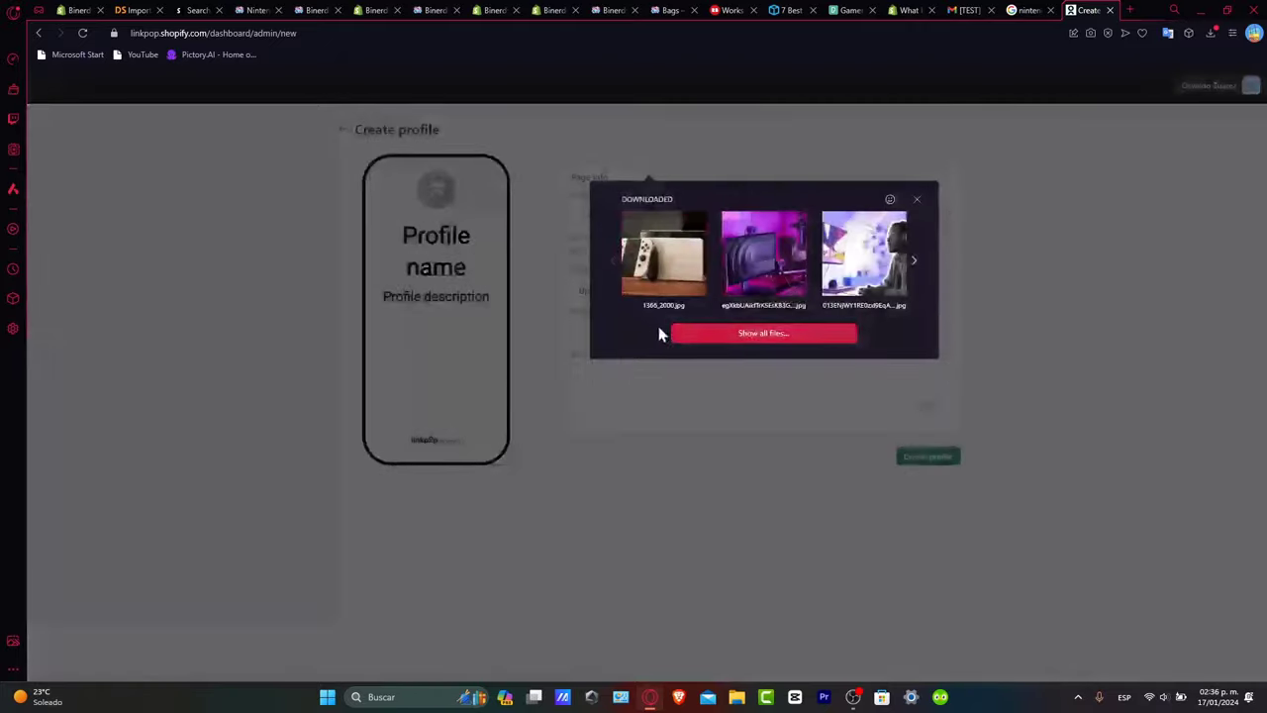
click(915, 268)
click(916, 267)
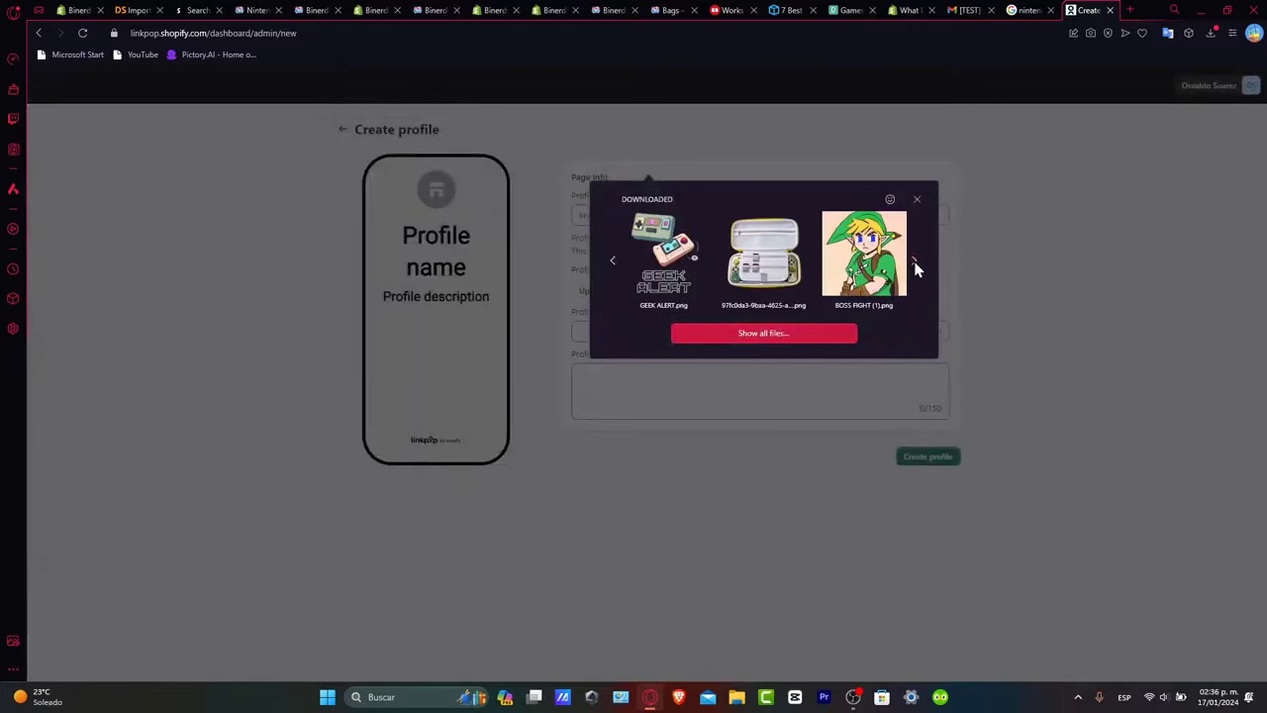
click(914, 267)
Confirm the photo and name the profile 'Binerds Store'.
key(Escape)
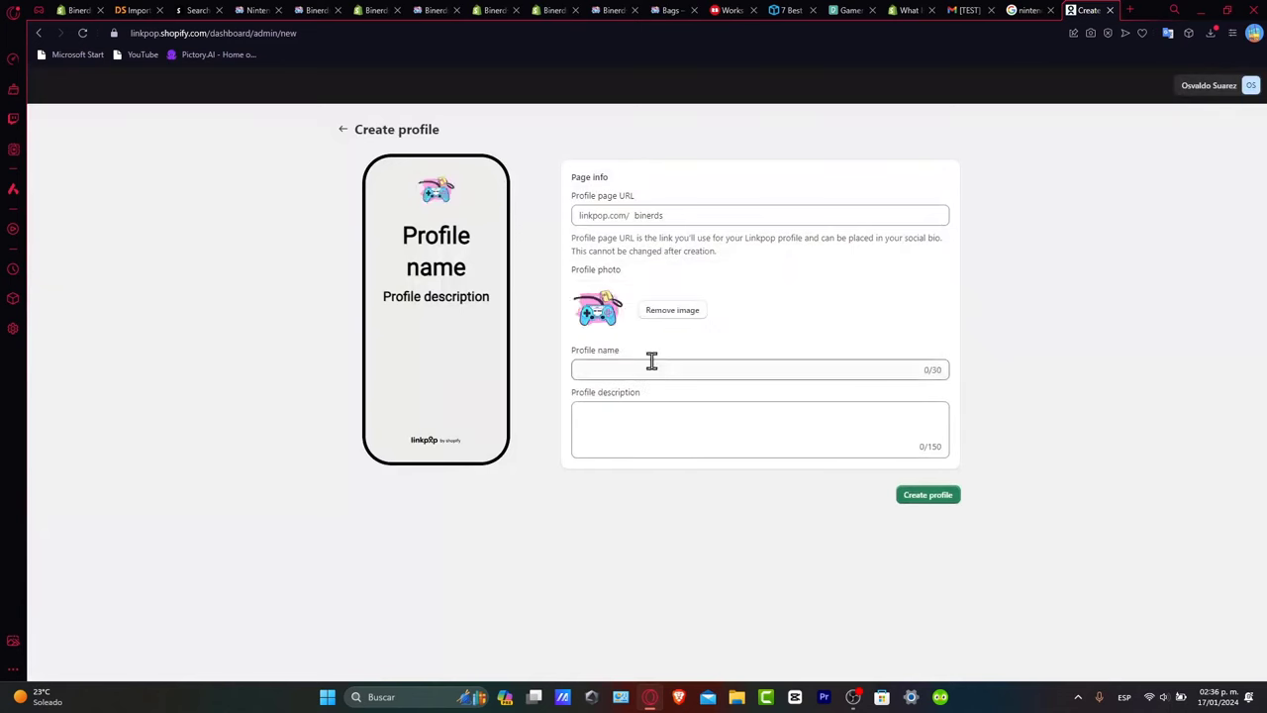
click(651, 363)
text(Binerds )
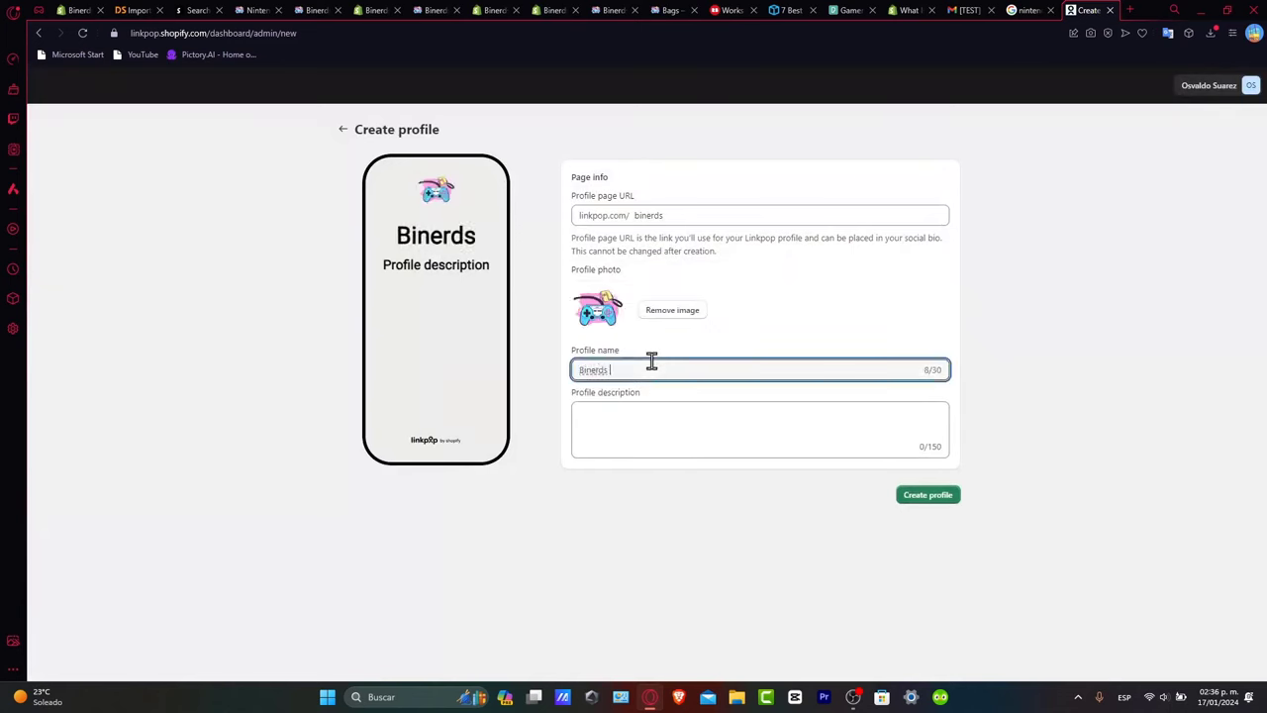
text(Store)
Set the profile description to 'All the products for your gaming gear!'.
click(704, 415)
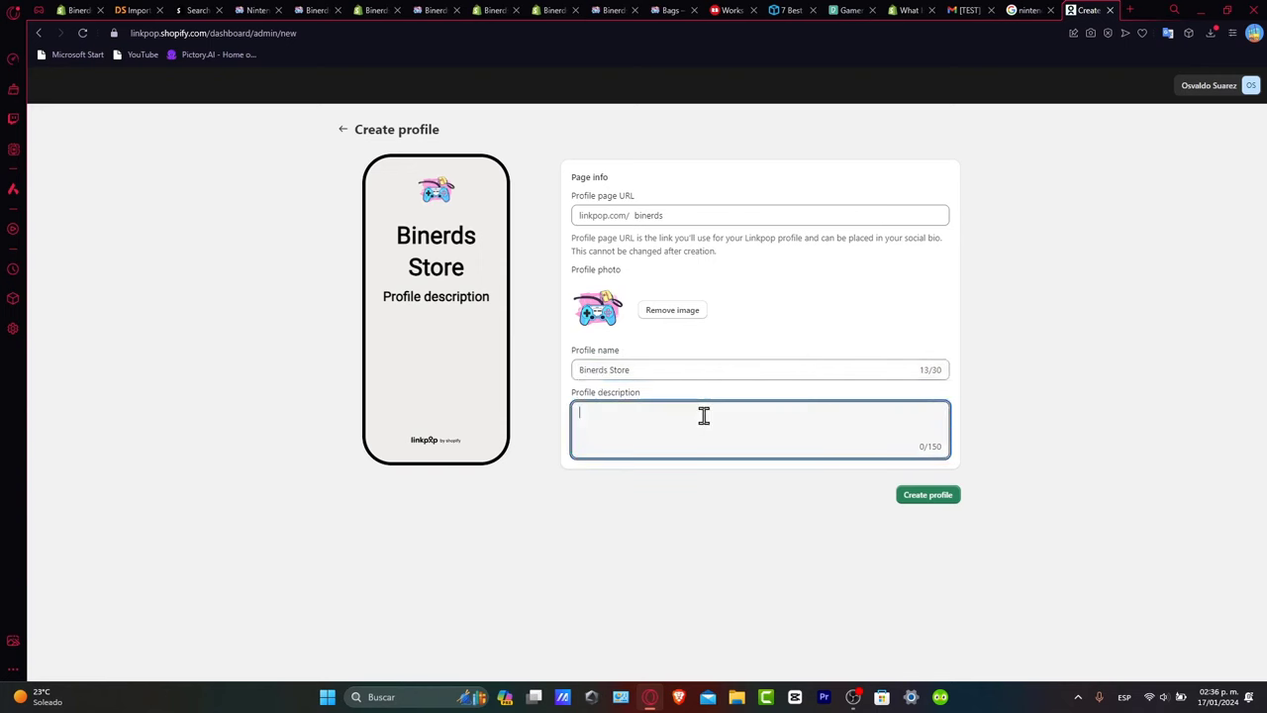
text(A)
text(ll the)
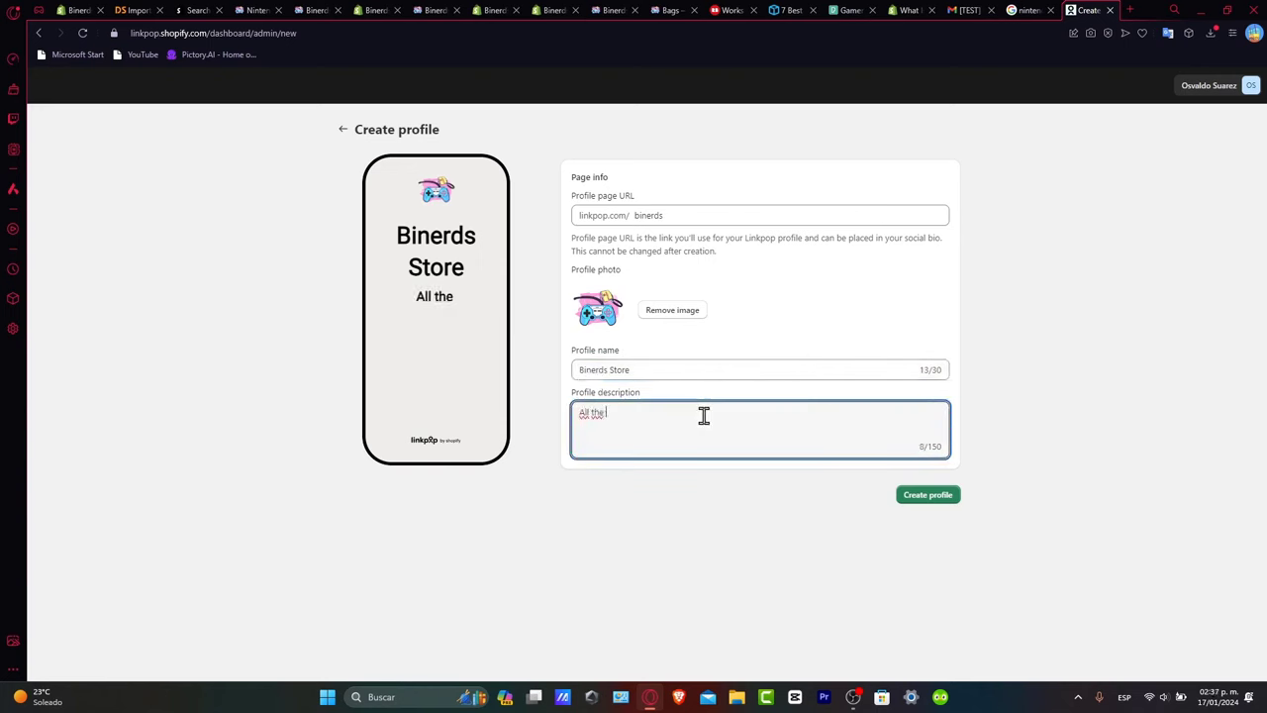
text( products for)
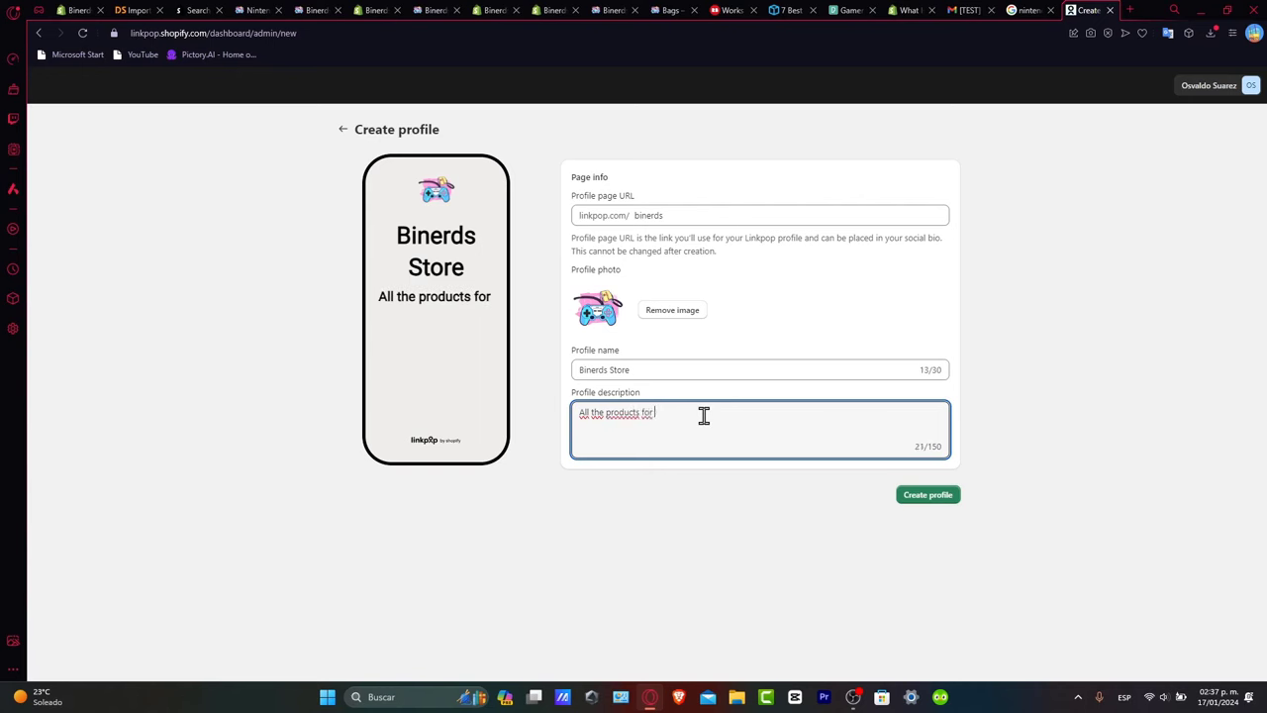
text( your gmaer)
key(BackSpace)
key(BackSpace)
key(BackSpace)
key(BackSpace)
text(amp)
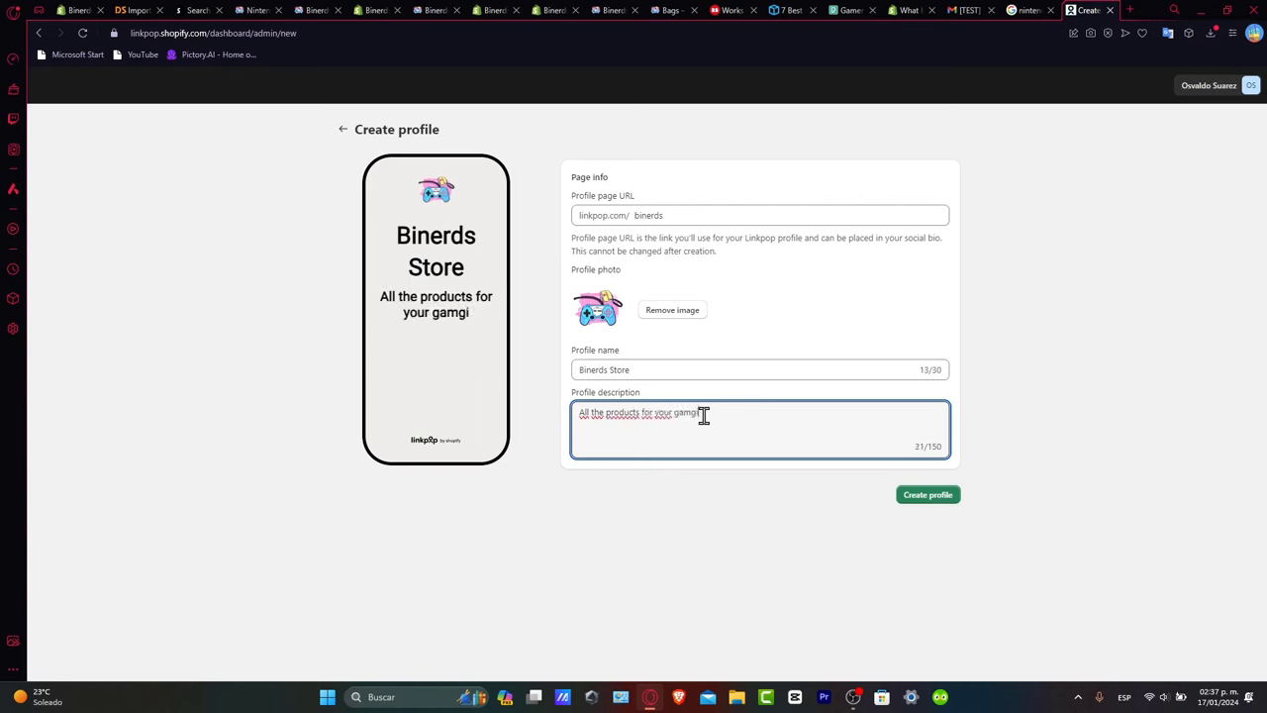
text(ing)
key(BackSpace)
key(BackSpace)
key(BackSpace)
text(ing gear)
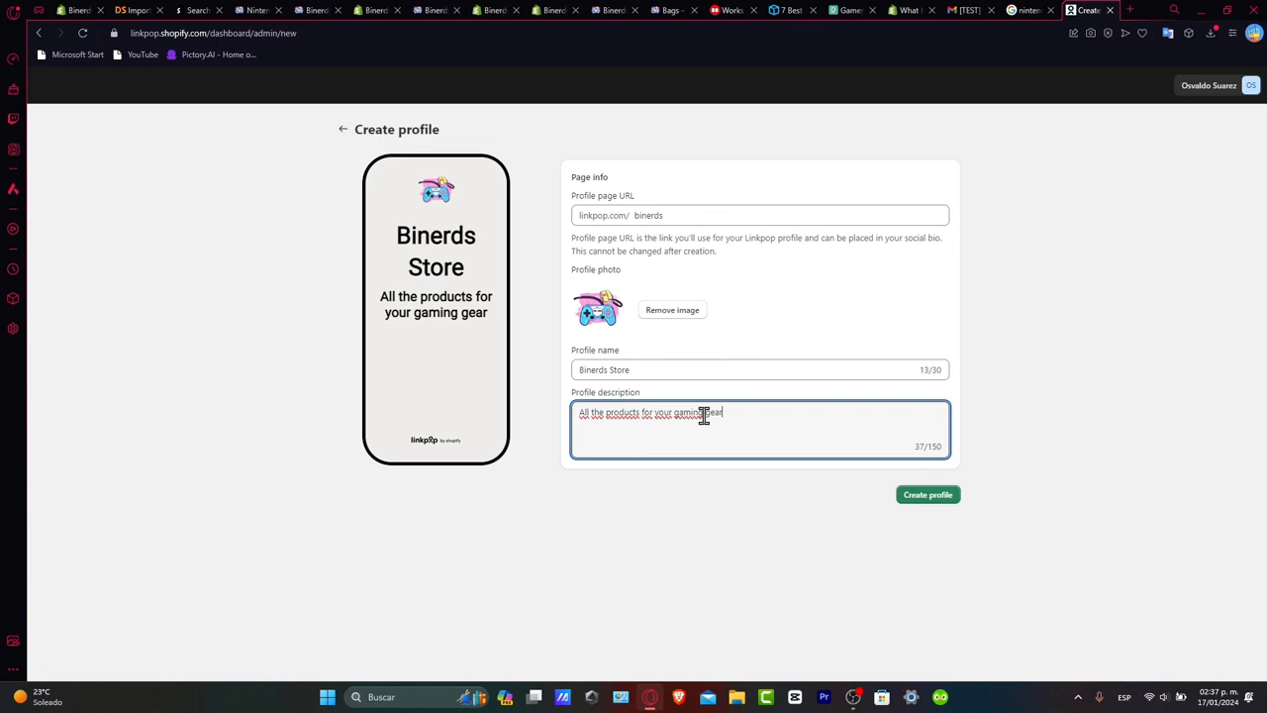
text(!)
Create the profile, step through the Add product tutorial, and choose the Binerds store.
click(926, 495)
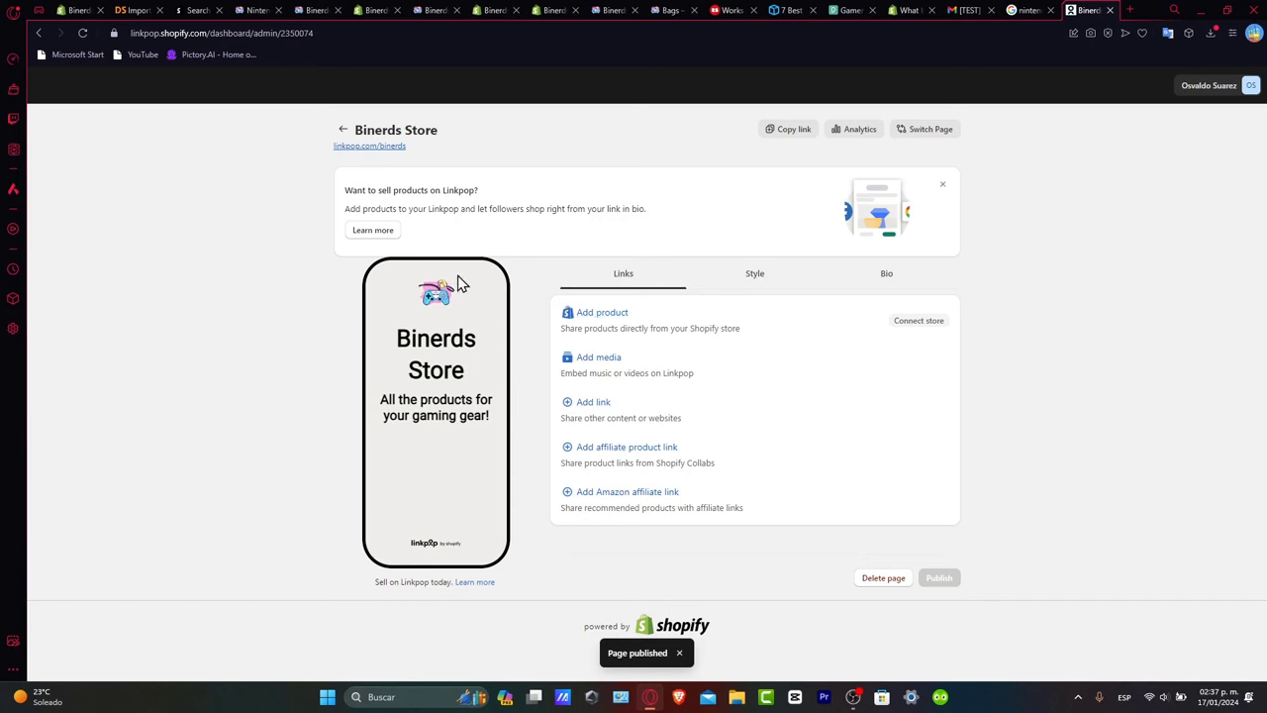
click(637, 313)
click(707, 544)
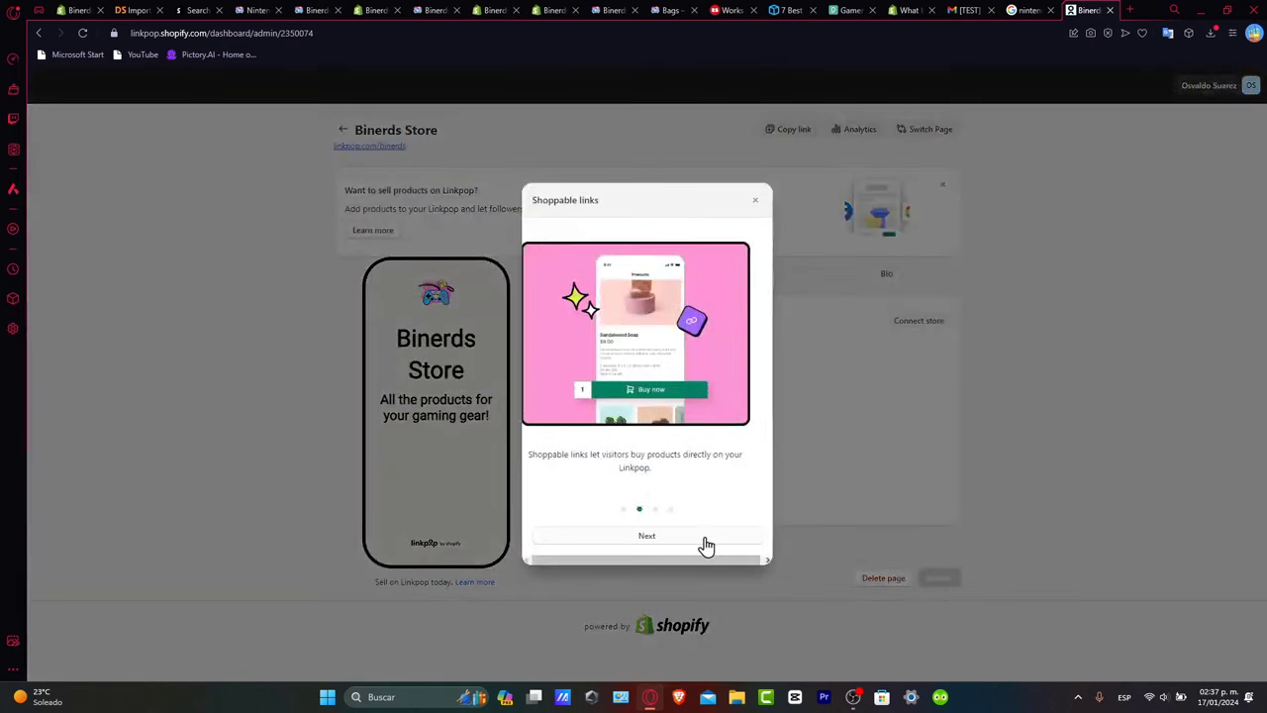
click(683, 543)
click(679, 543)
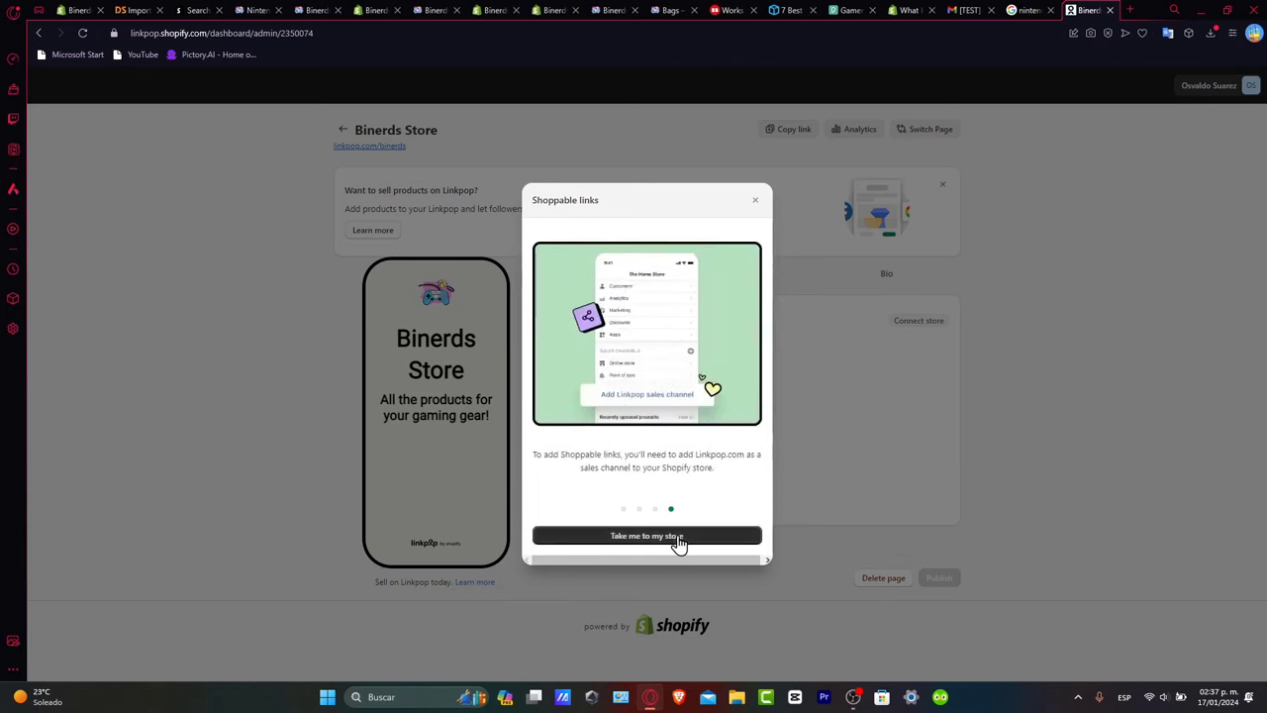
click(707, 542)
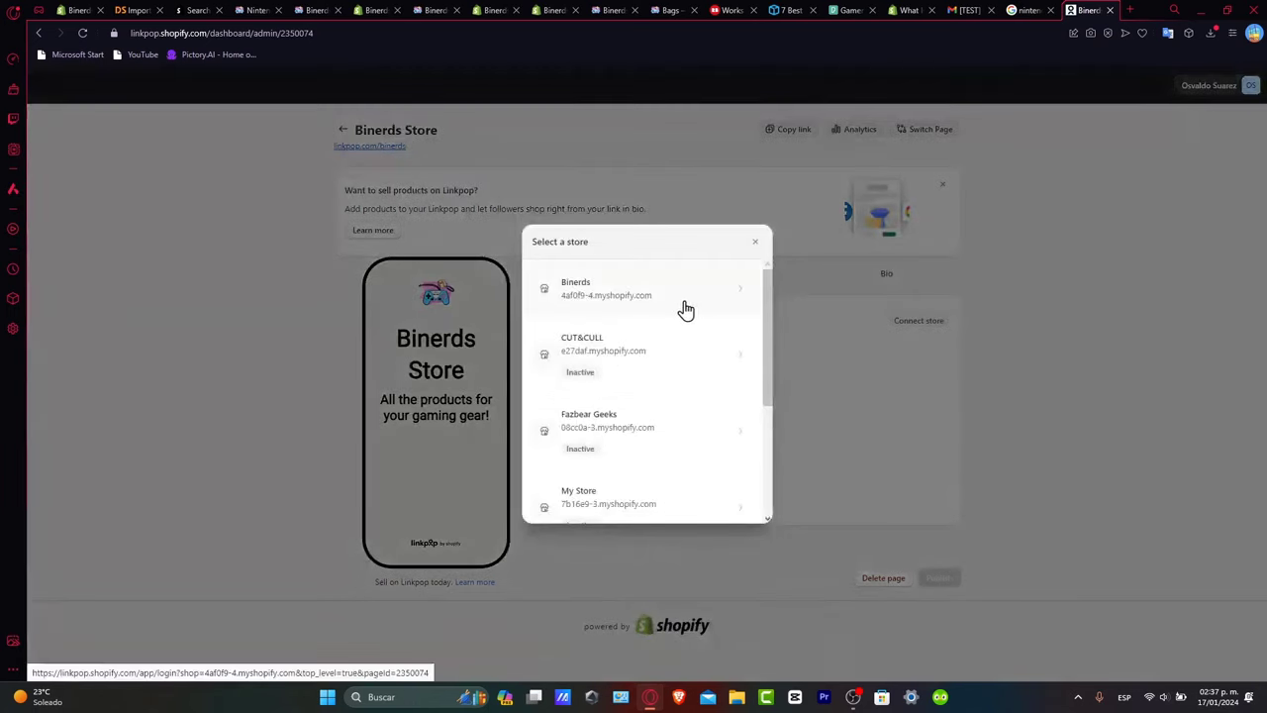
click(614, 300)
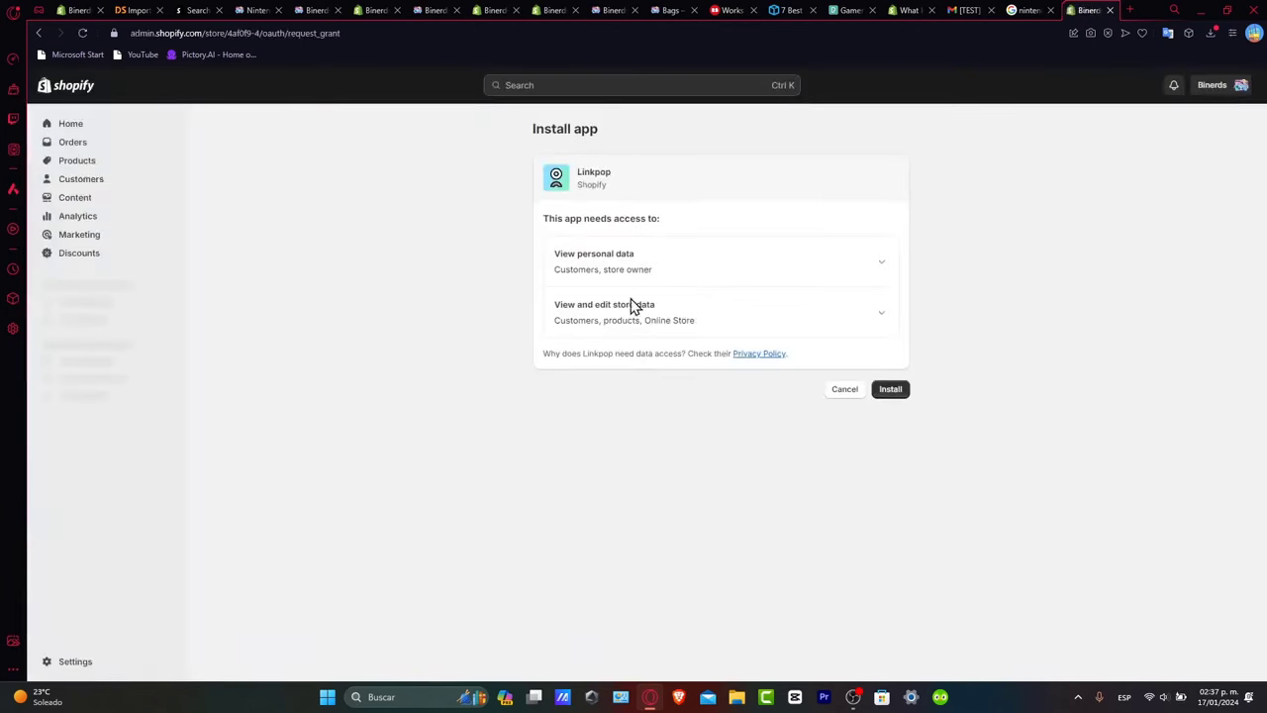
Install Linkpop on the Binerds store and open it from the admin Apps list.
click(900, 390)
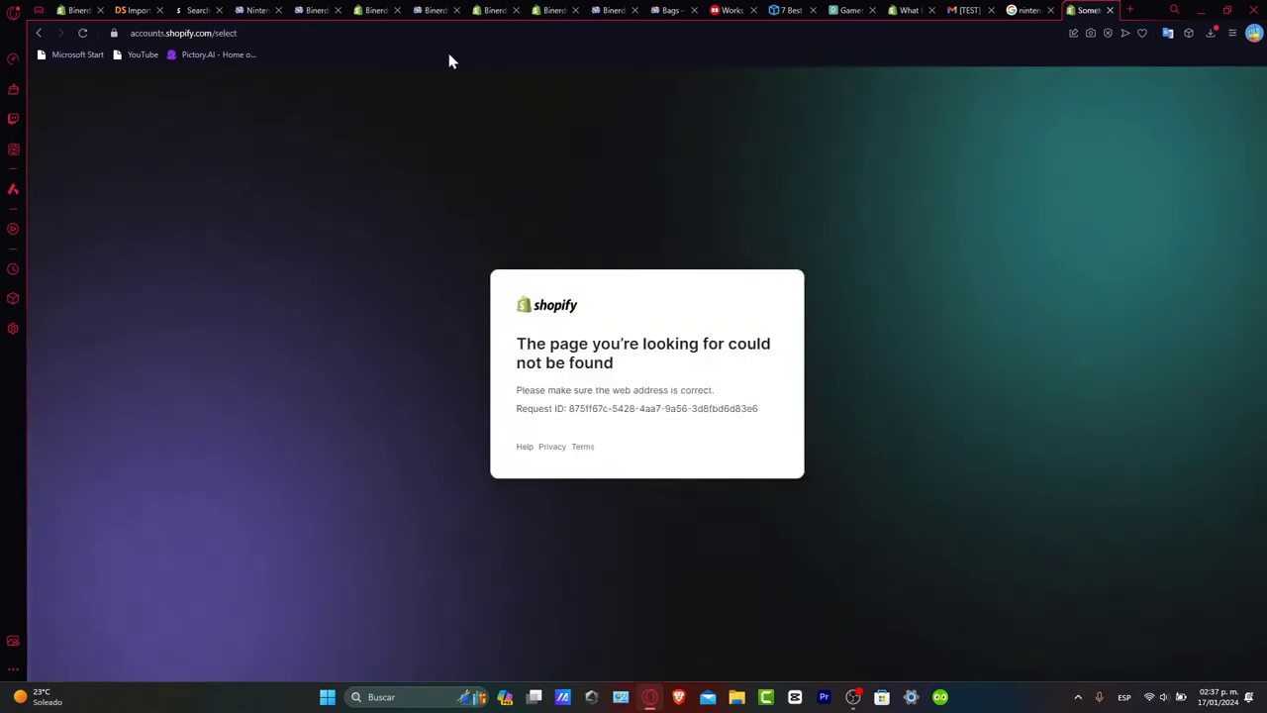
click(83, 34)
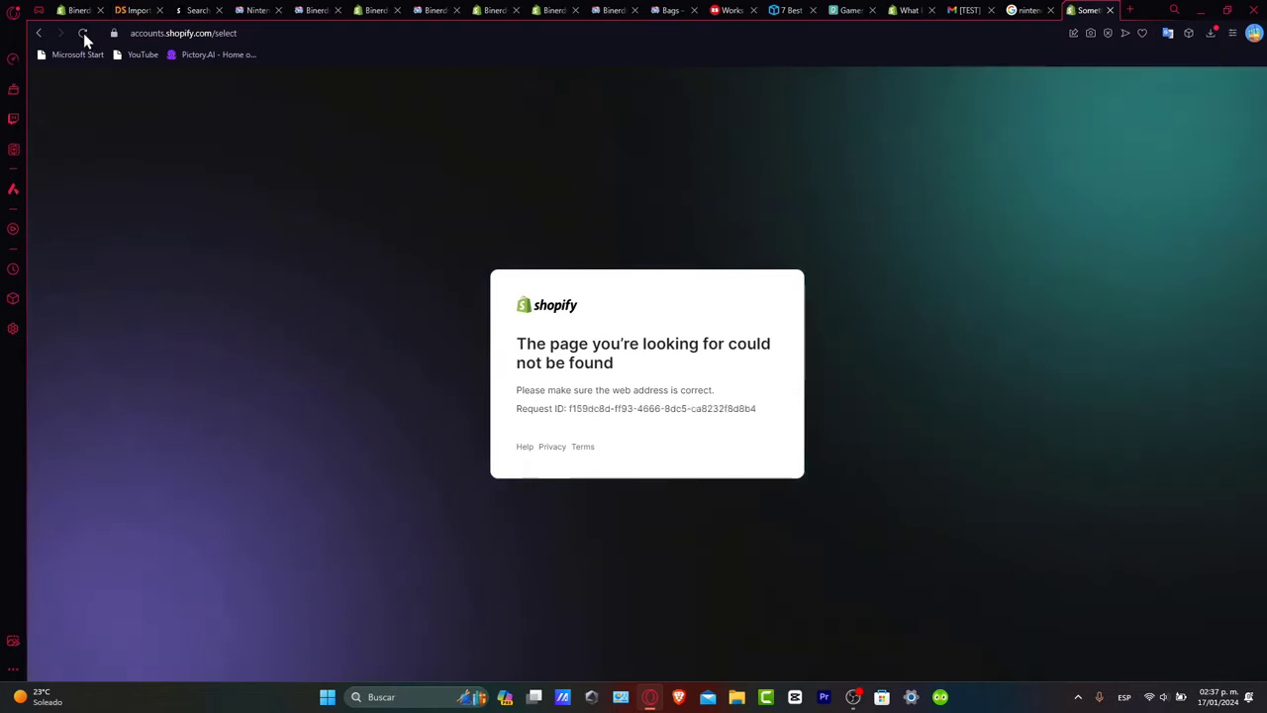
click(60, 9)
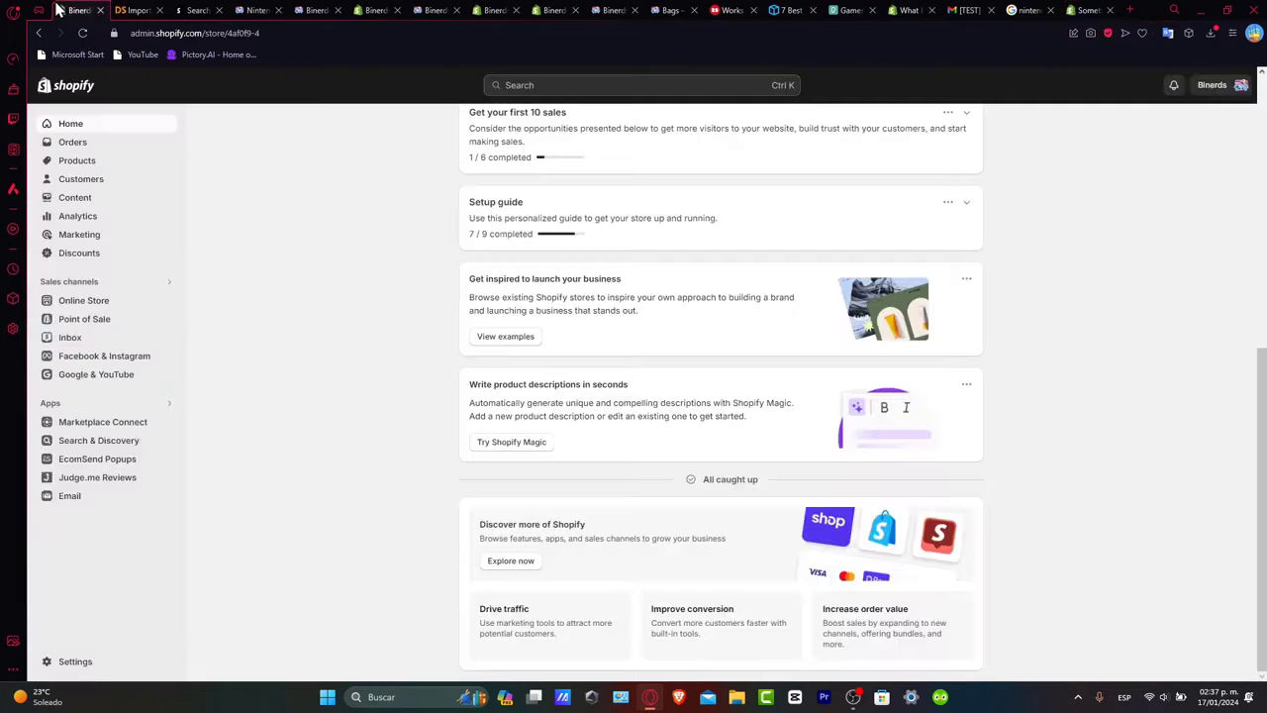
click(1088, 10)
mouse_move(654, 337)
mouse_down()
mouse_move(829, 382)
mouse_move(781, 470)
mouse_up()
click(538, 457)
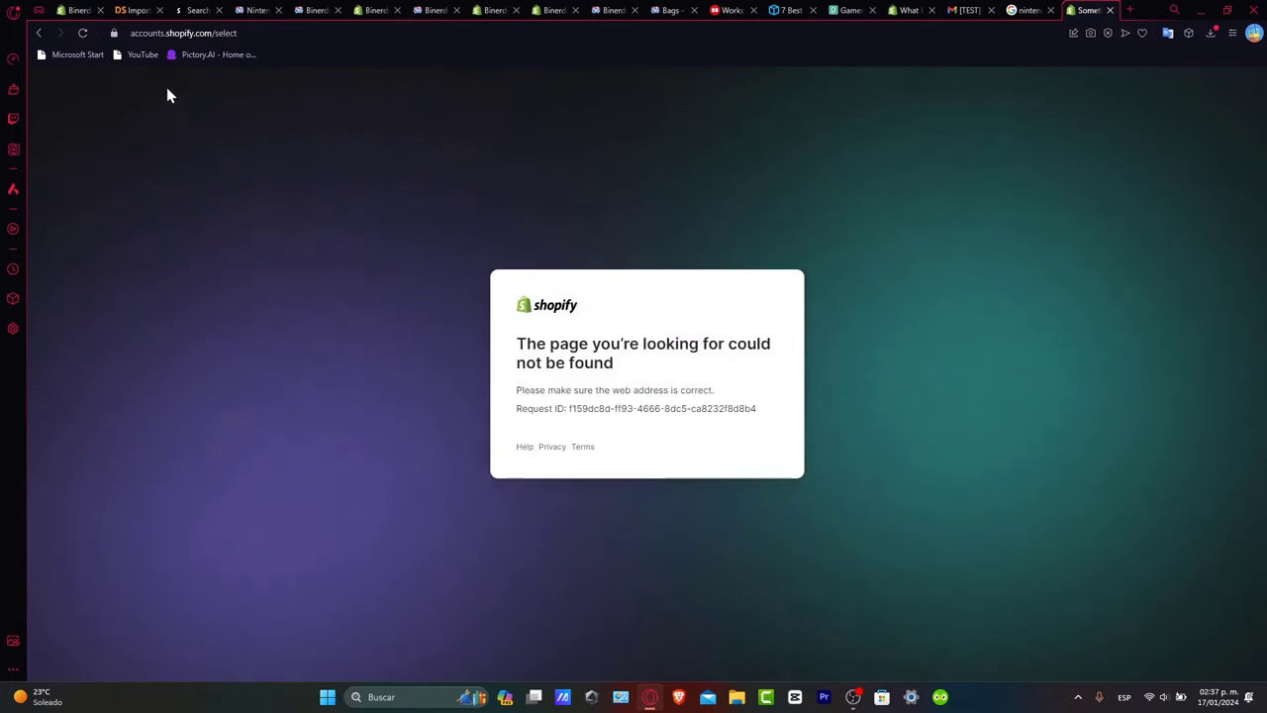
click(77, 10)
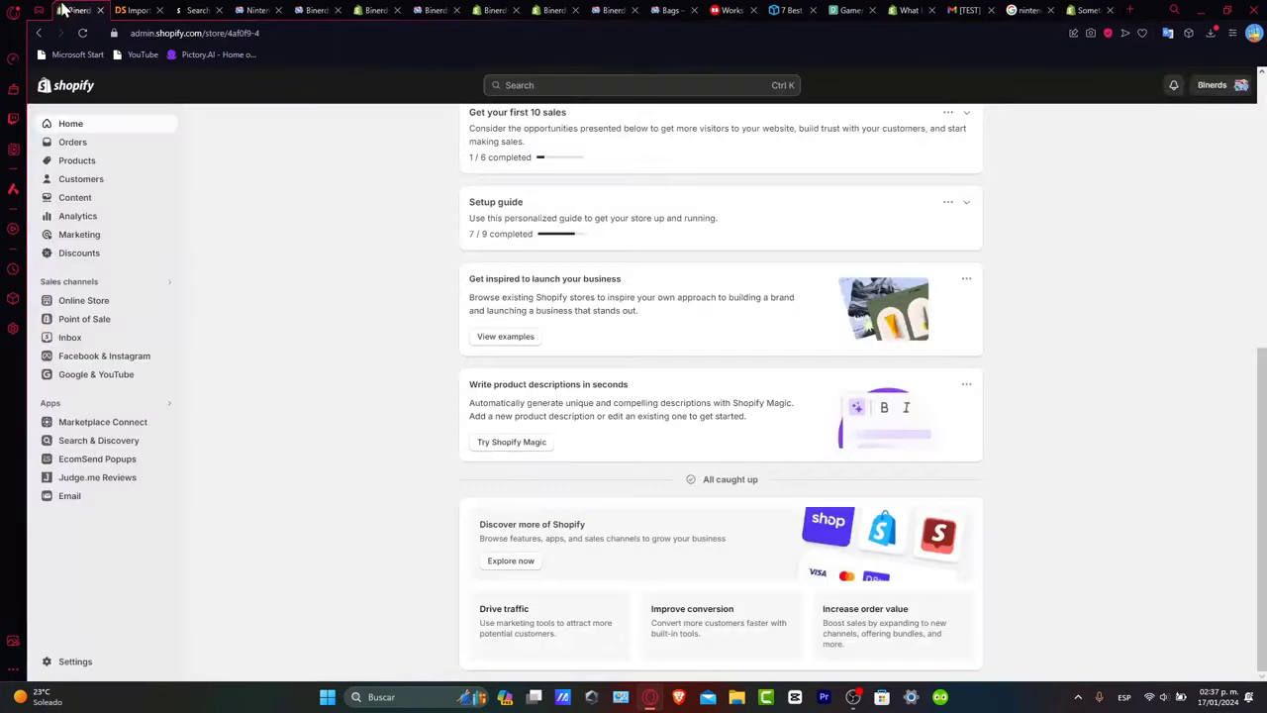
click(102, 402)
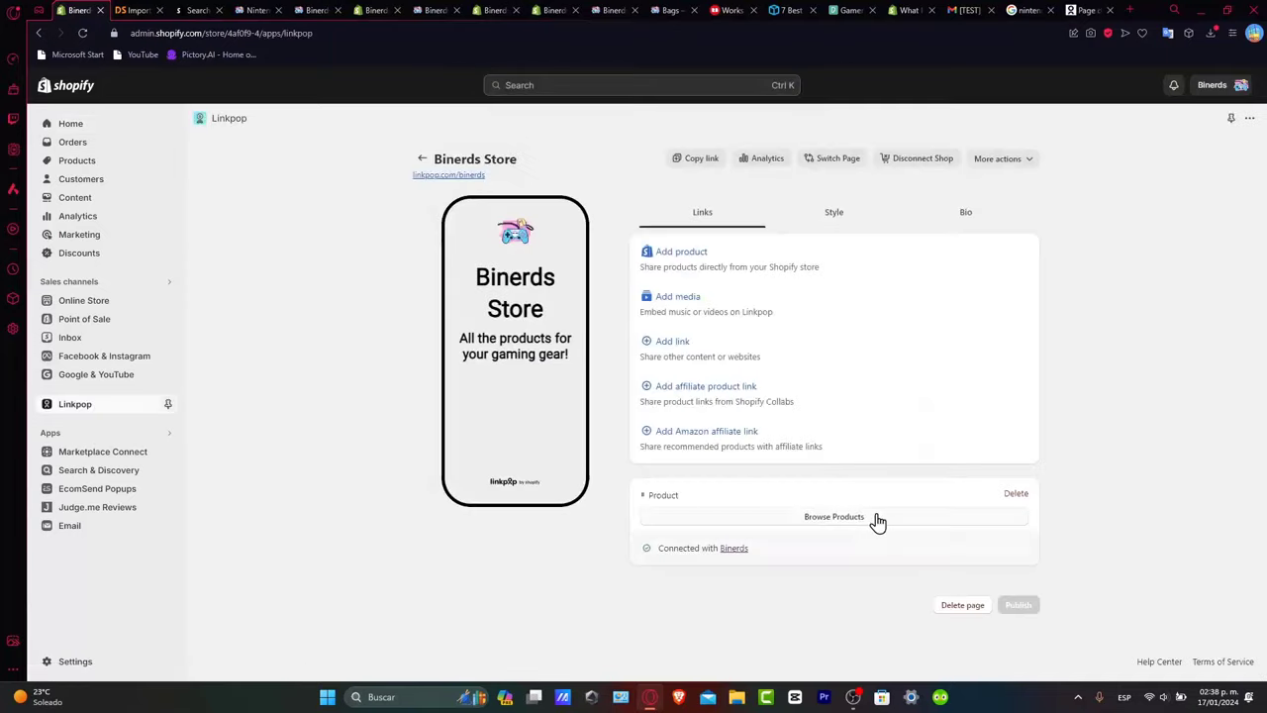
Add the Legend of Zelda Hard Box Set as a product link.
click(871, 521)
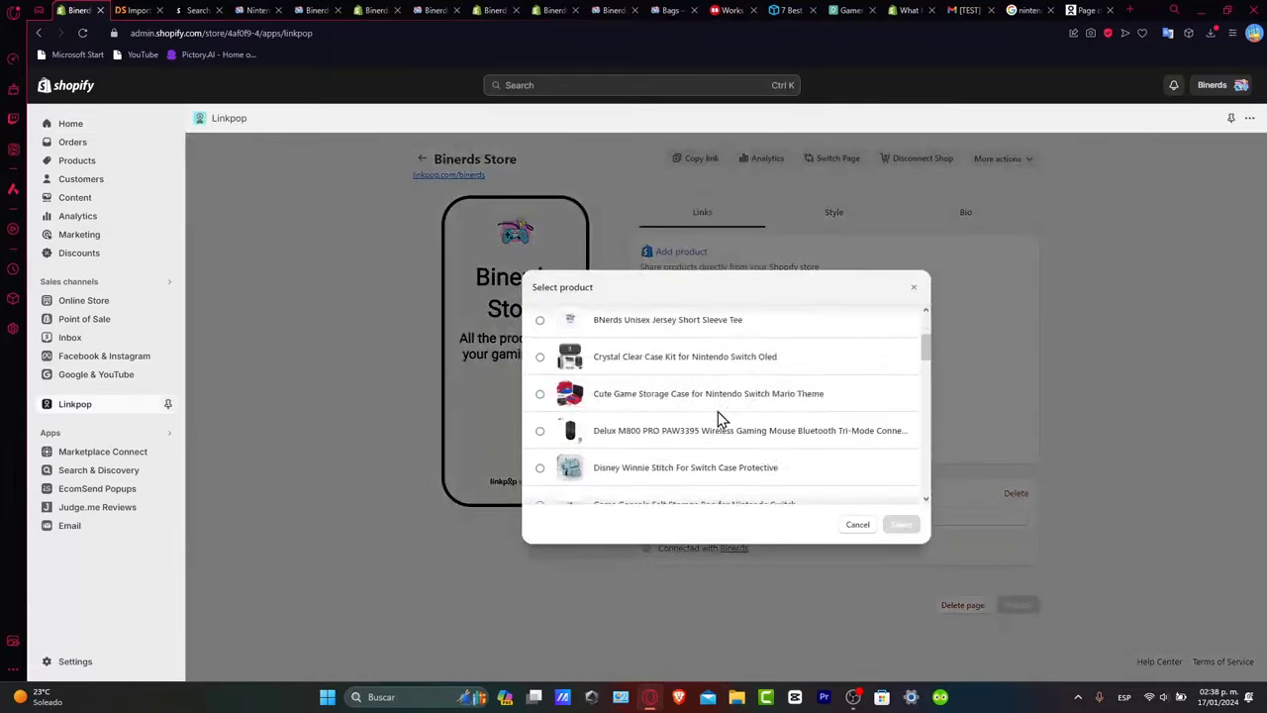
scroll(717, 411, down, 10)
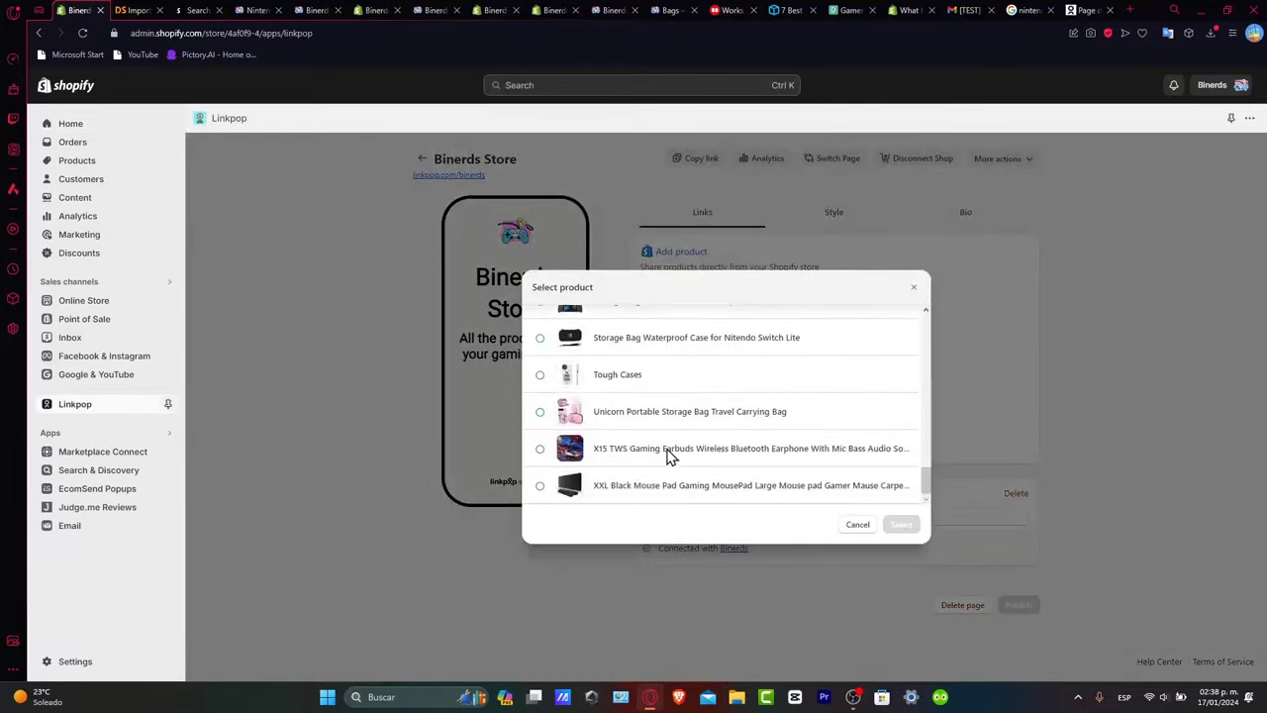
scroll(603, 492, up, 5)
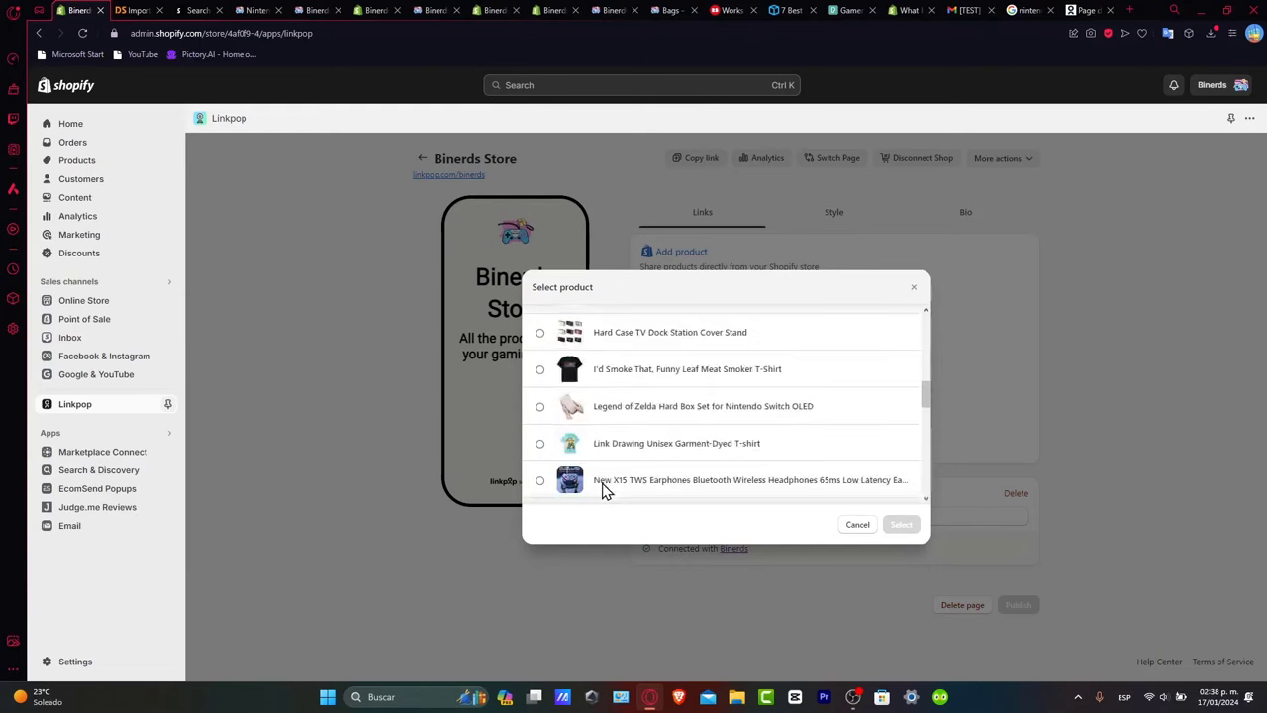
click(543, 443)
click(896, 526)
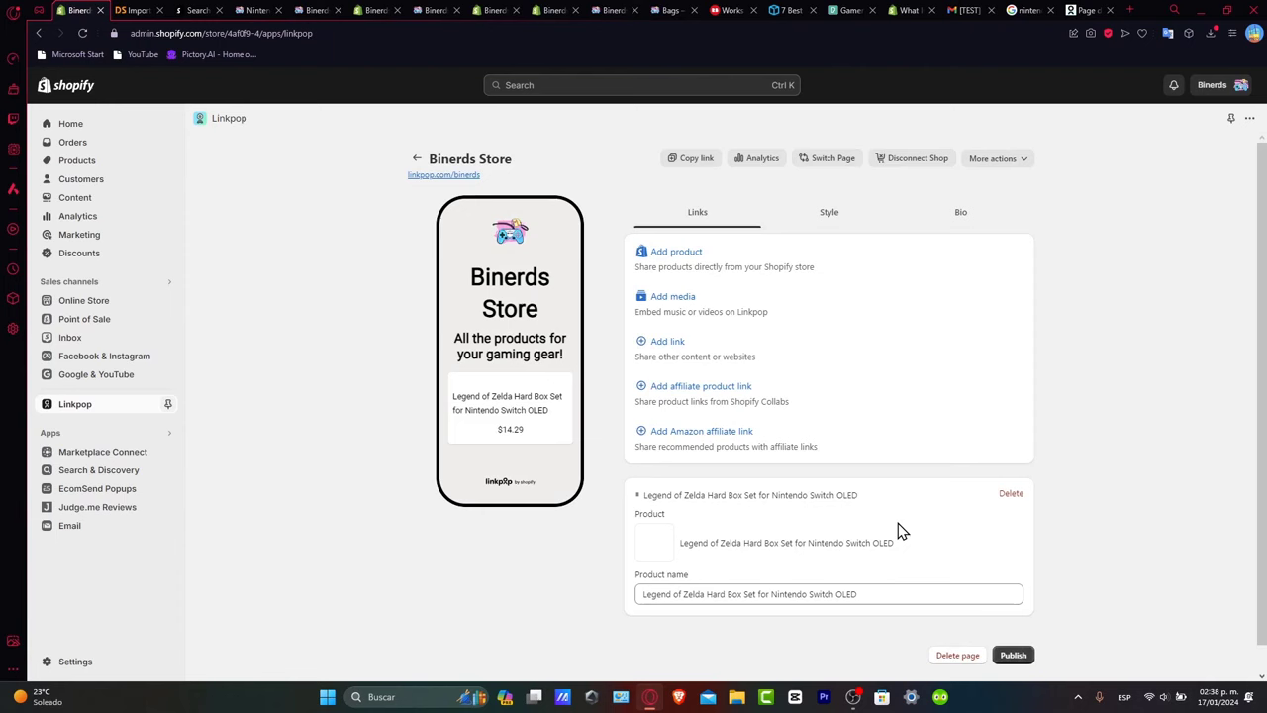
scroll(506, 439, down, 2)
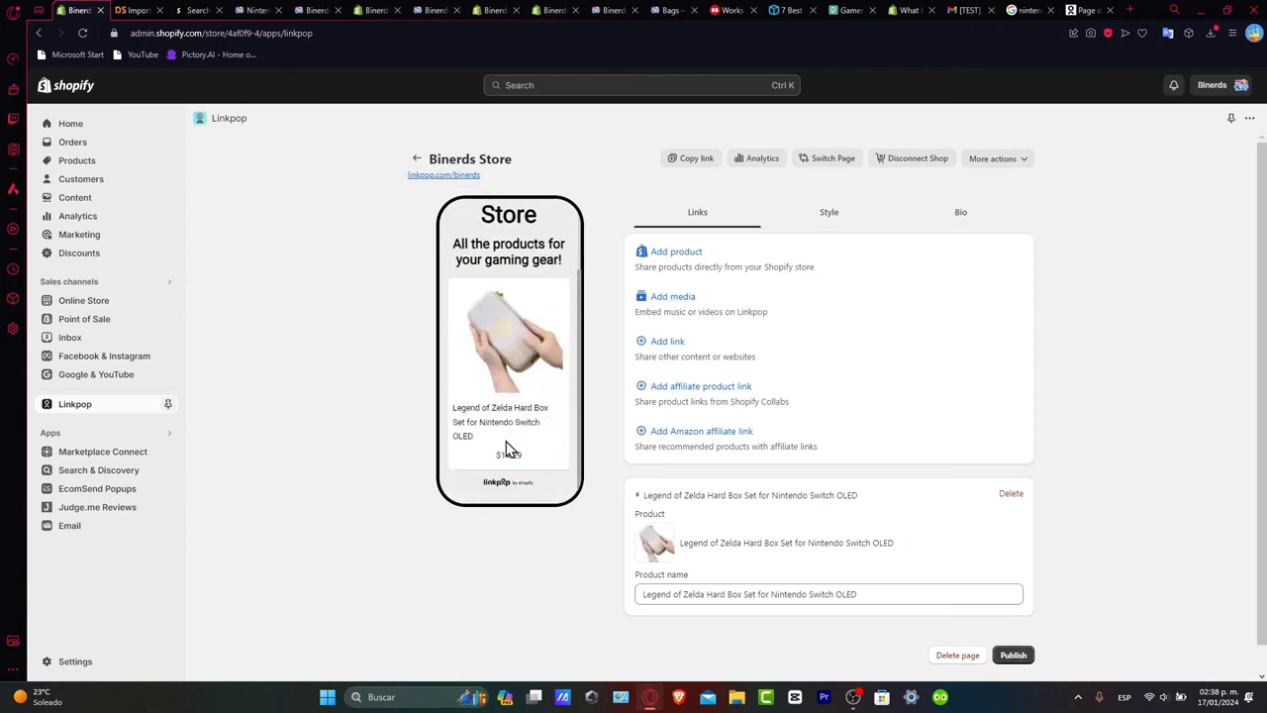
scroll(537, 453, up, 2)
scroll(537, 452, down, 2)
scroll(537, 453, up, 2)
scroll(537, 453, down, 2)
Add a second product link for the Disney Winnie Stitch Switch case.
click(706, 267)
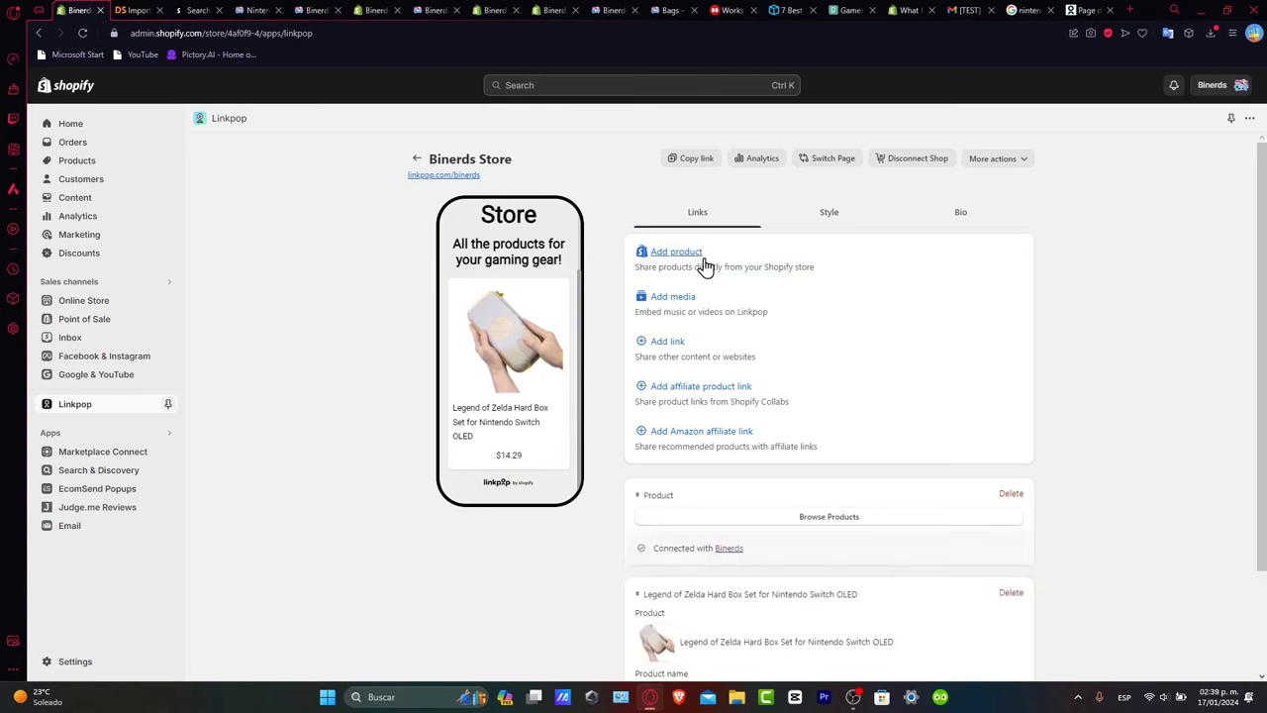
click(799, 518)
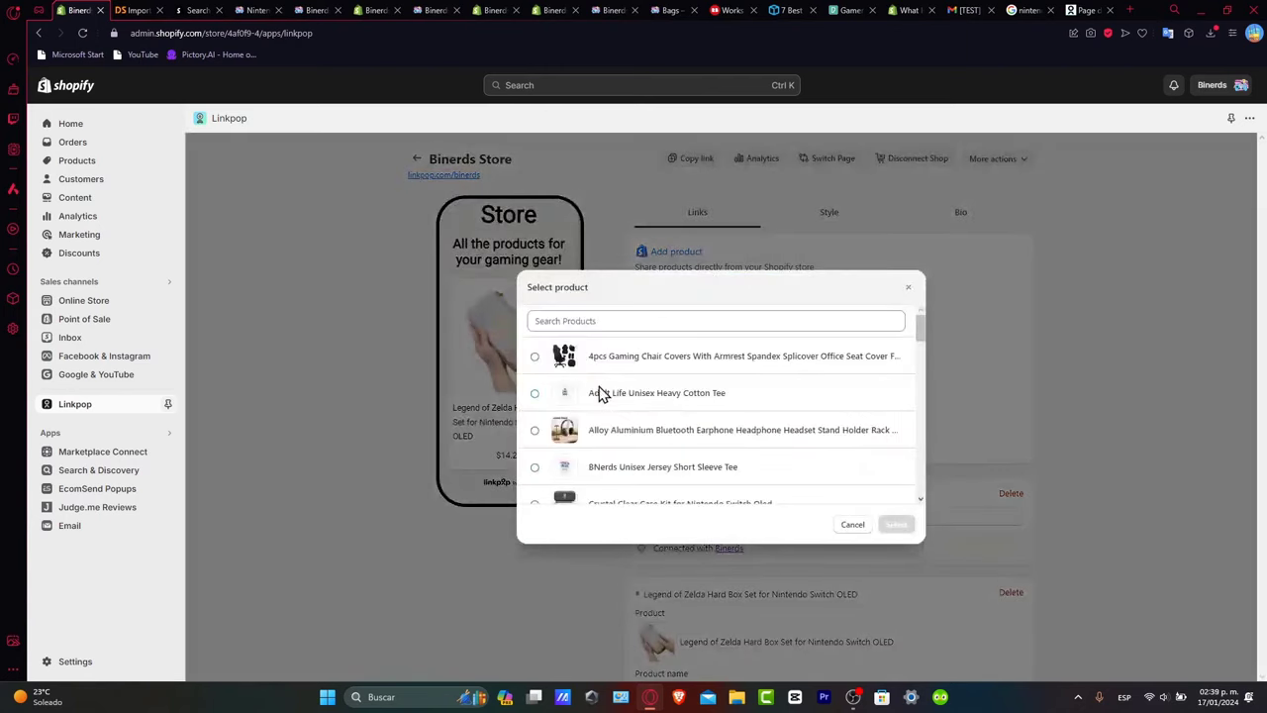
click(535, 358)
scroll(715, 458, down, 1)
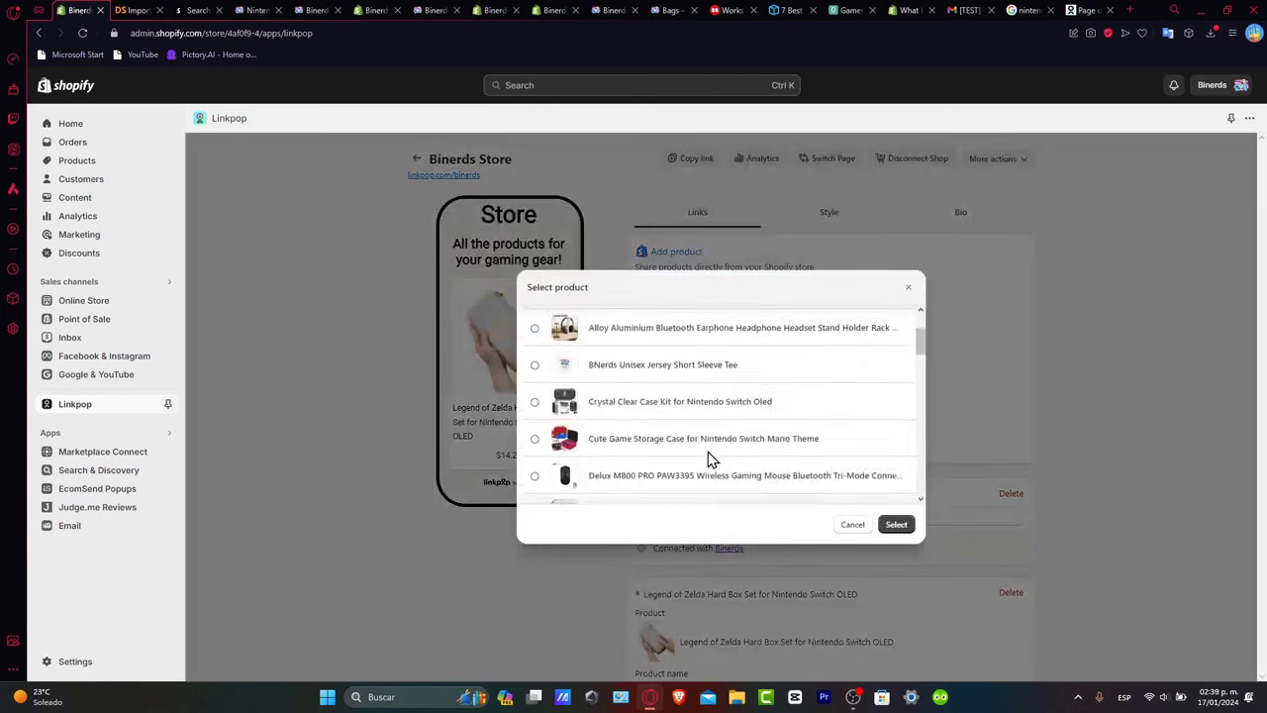
scroll(597, 429, down, 2)
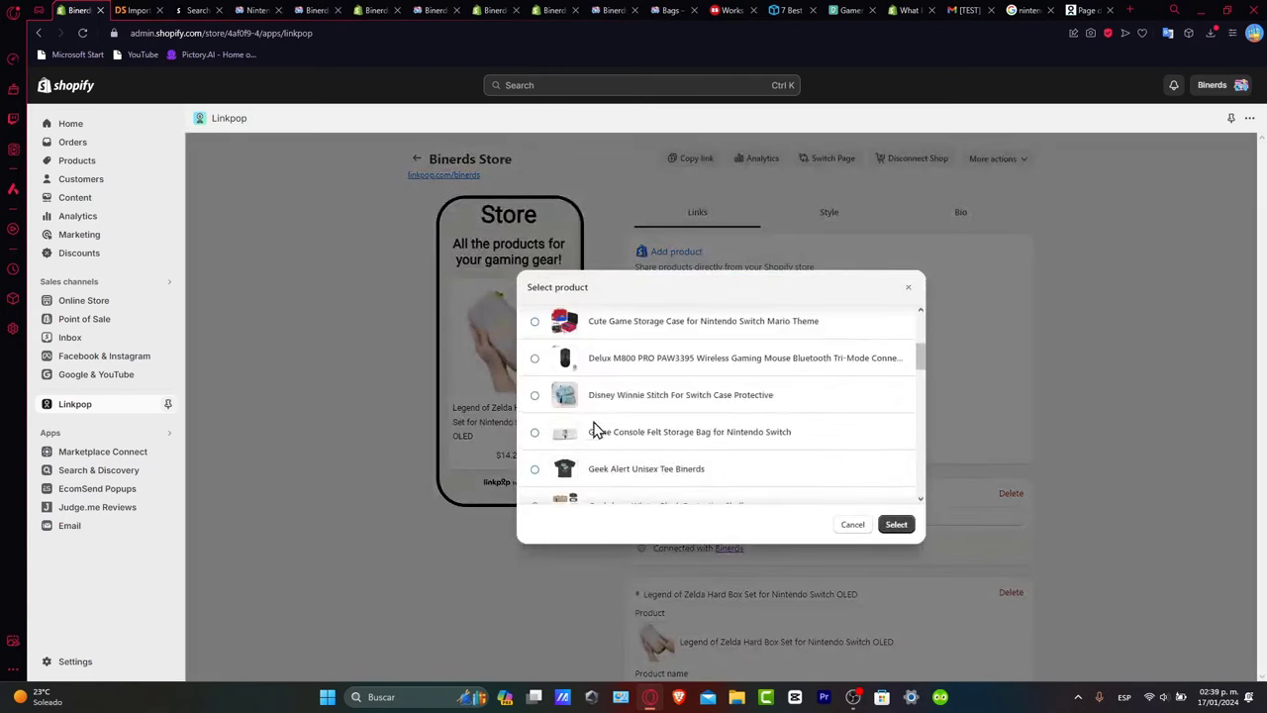
click(897, 525)
scroll(515, 396, down, 3)
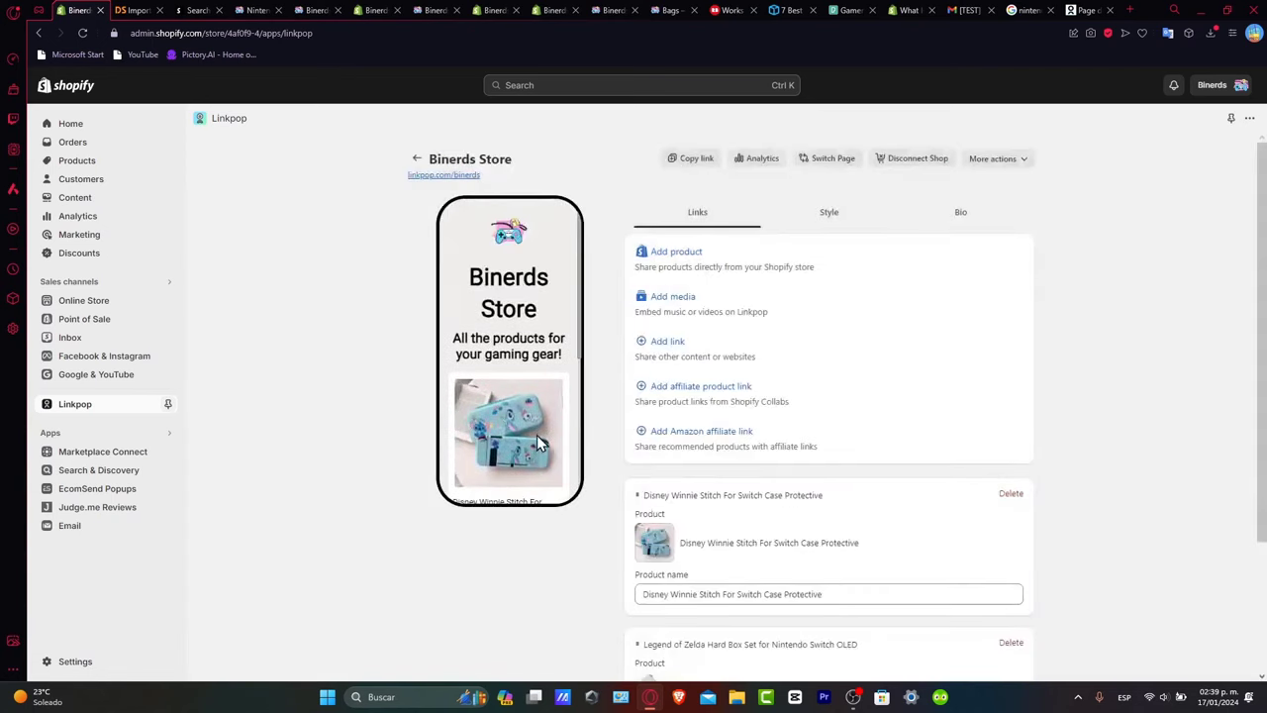
scroll(537, 435, down, 3)
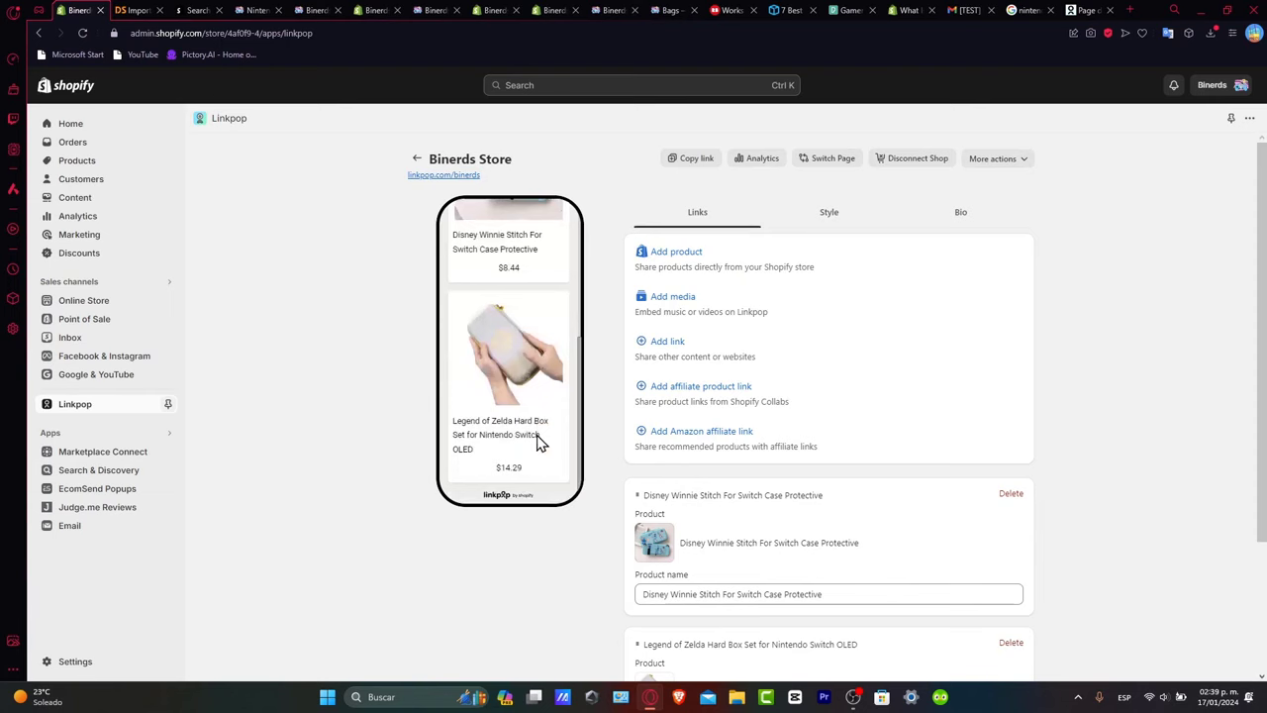
In the Style settings, set the page font to Lora.
scroll(536, 443, down, 1)
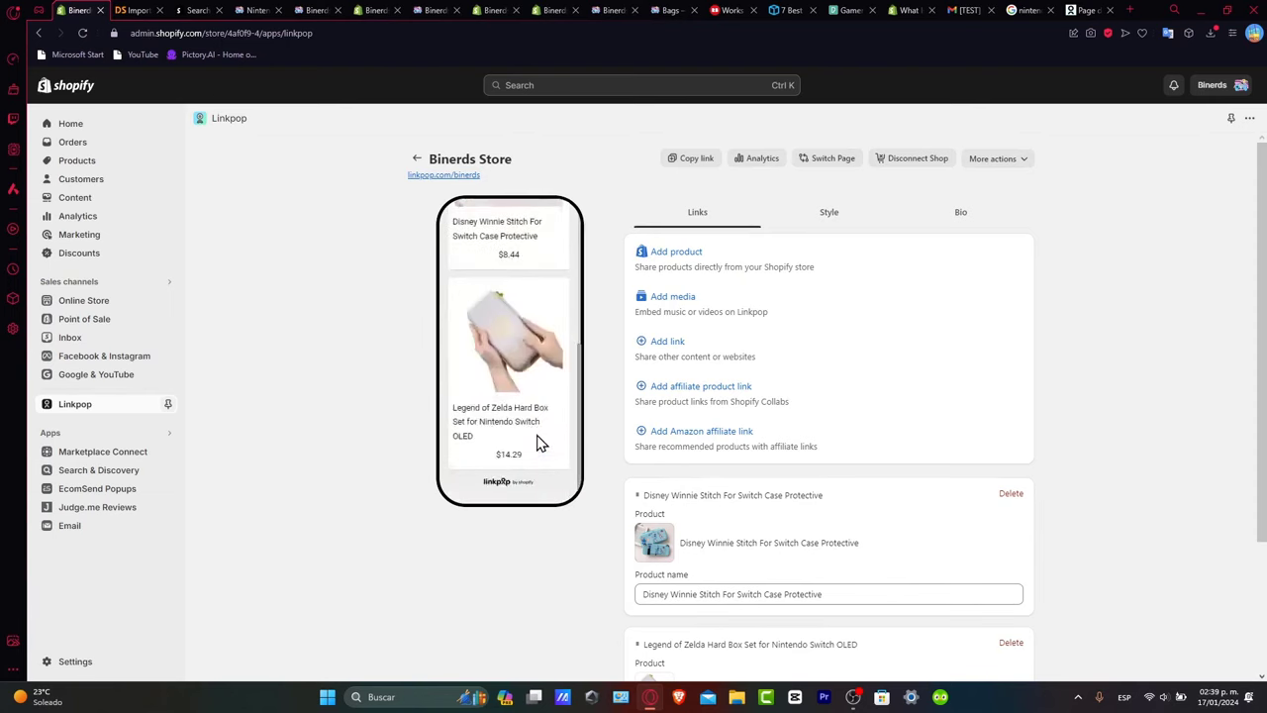
click(830, 212)
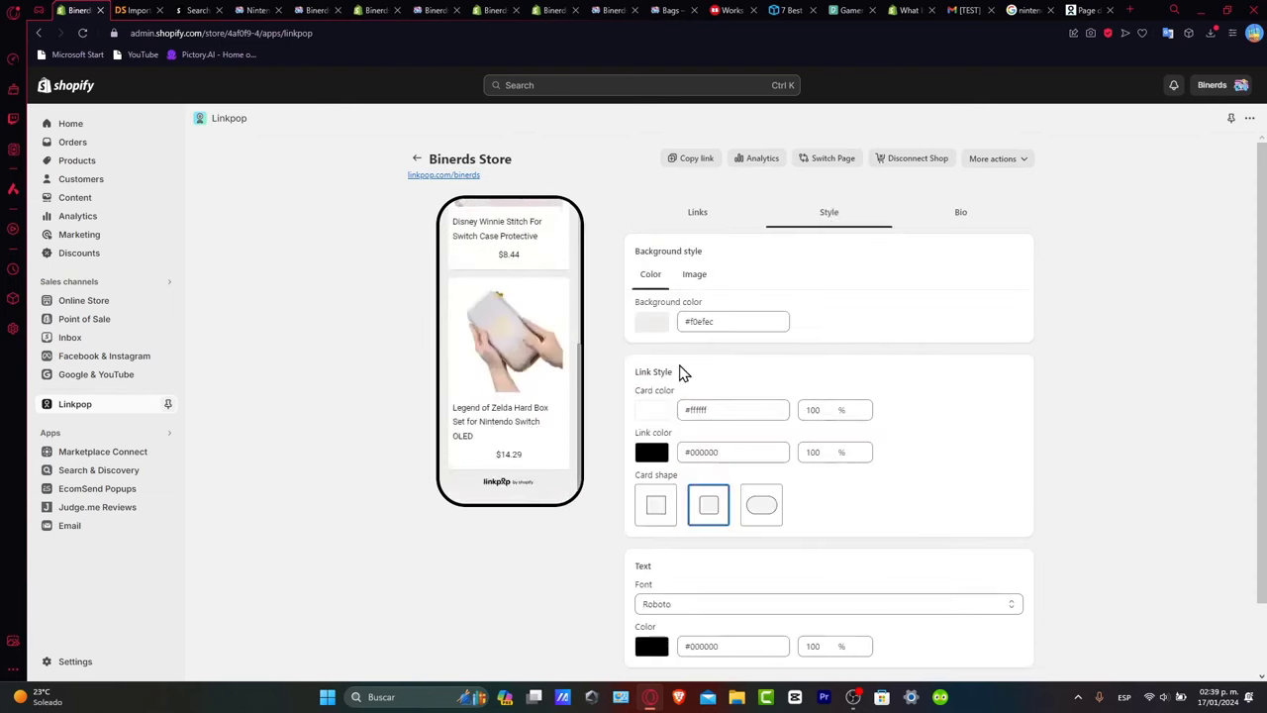
scroll(899, 424, down, 2)
click(767, 523)
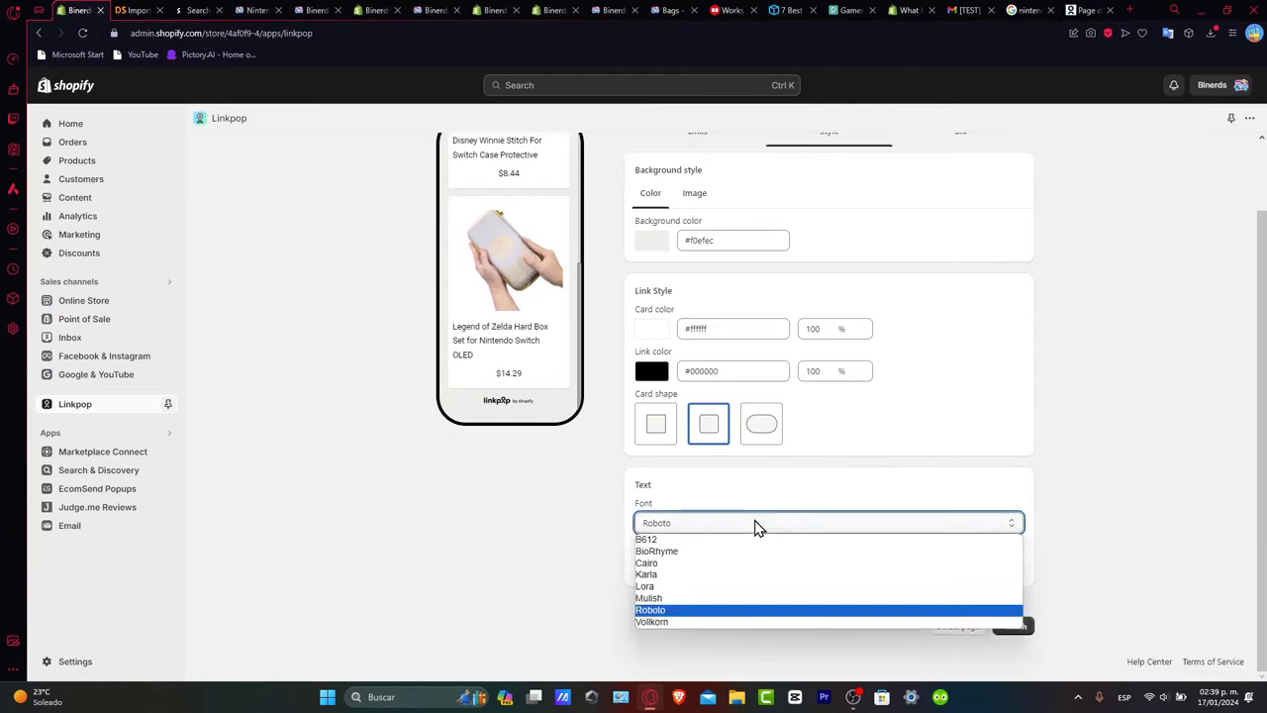
click(757, 552)
click(748, 530)
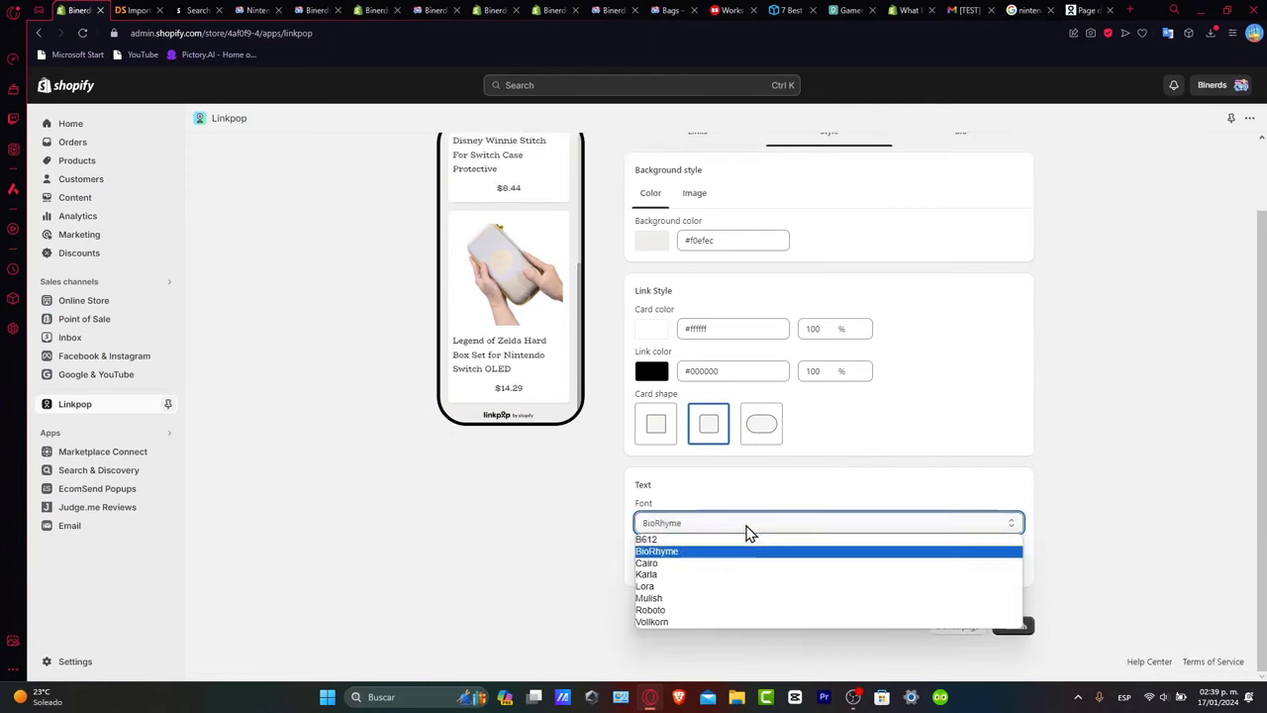
click(713, 535)
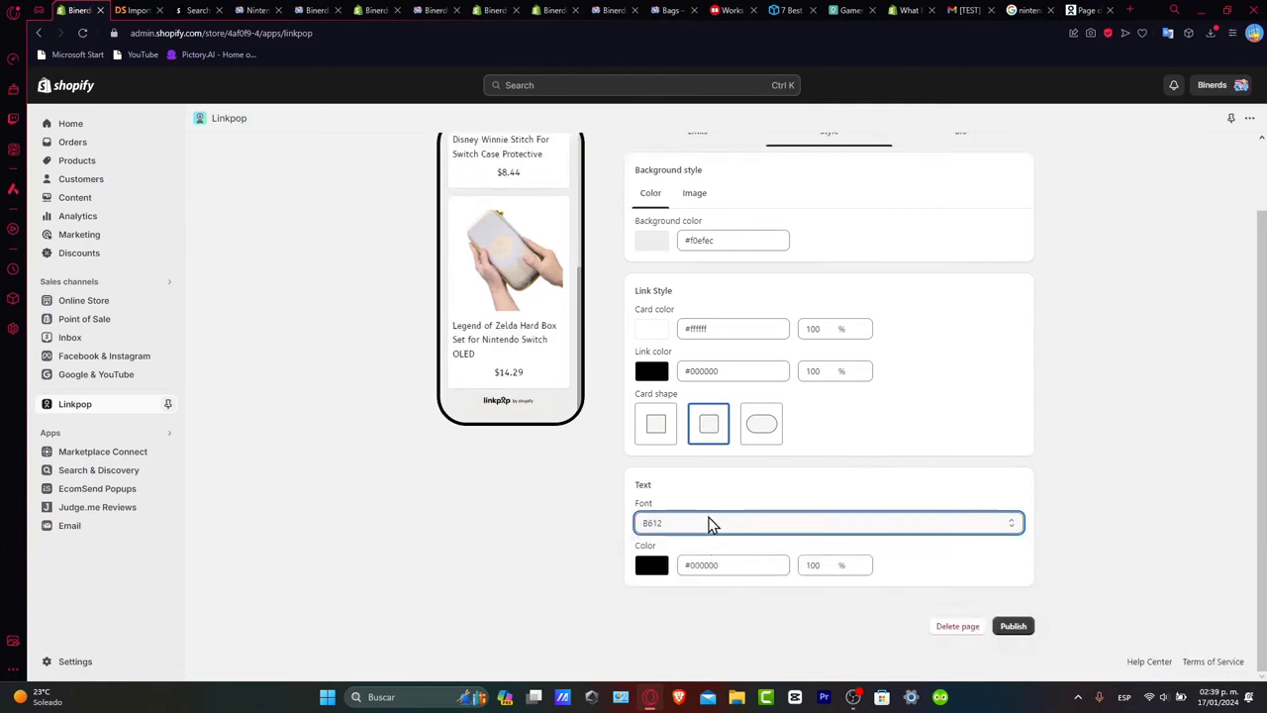
click(772, 530)
click(733, 586)
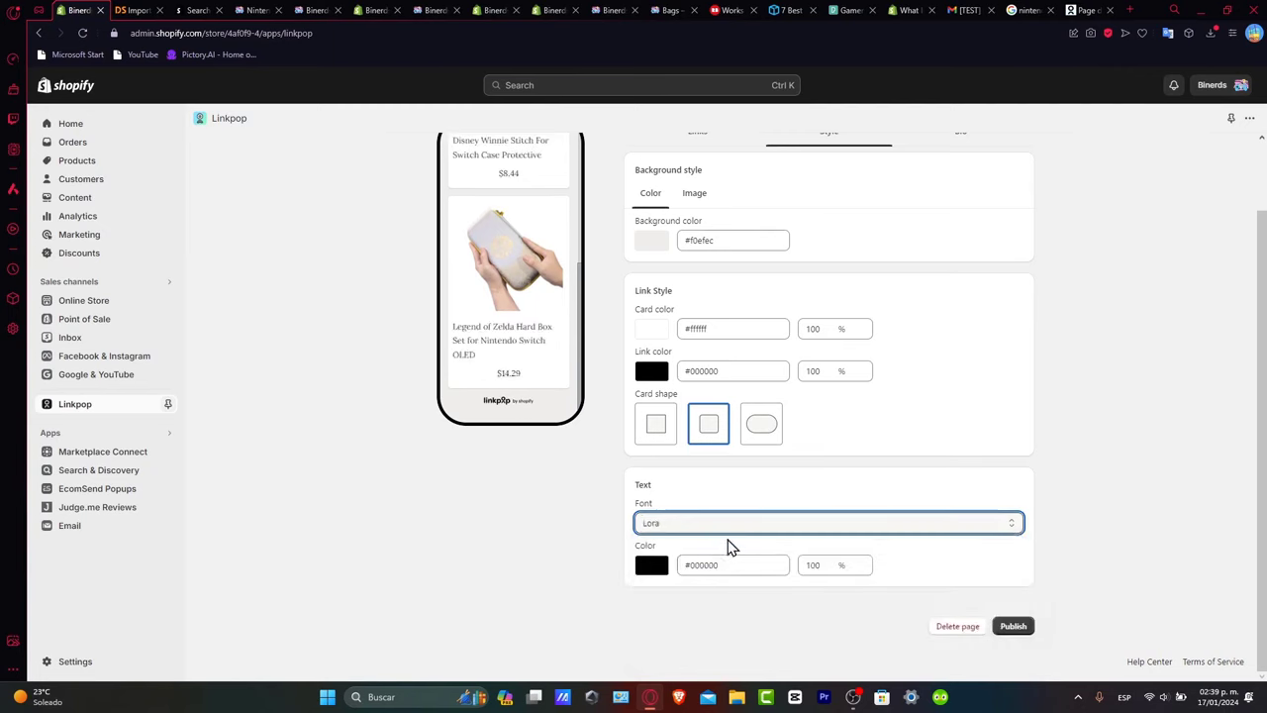
Lower the text colour opacity to 80%.
scroll(529, 362, up, 1)
scroll(529, 361, up, 3)
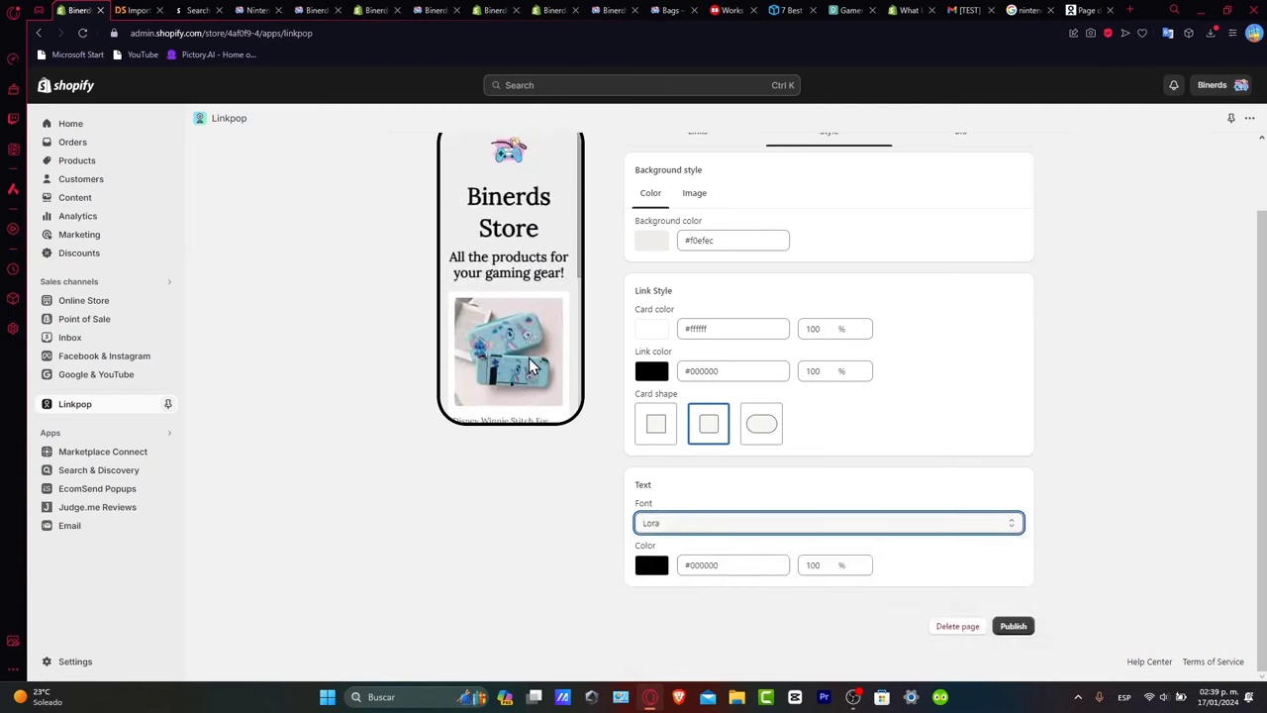
click(820, 563)
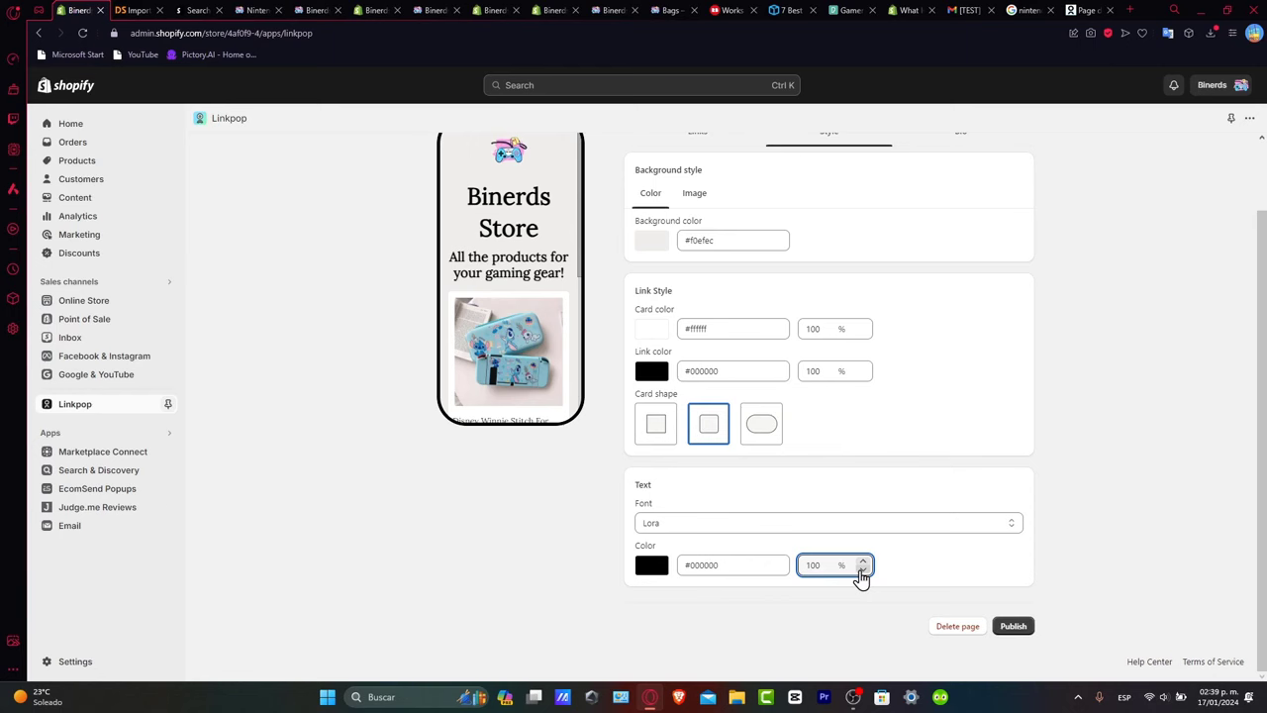
click(861, 570)
click(862, 570)
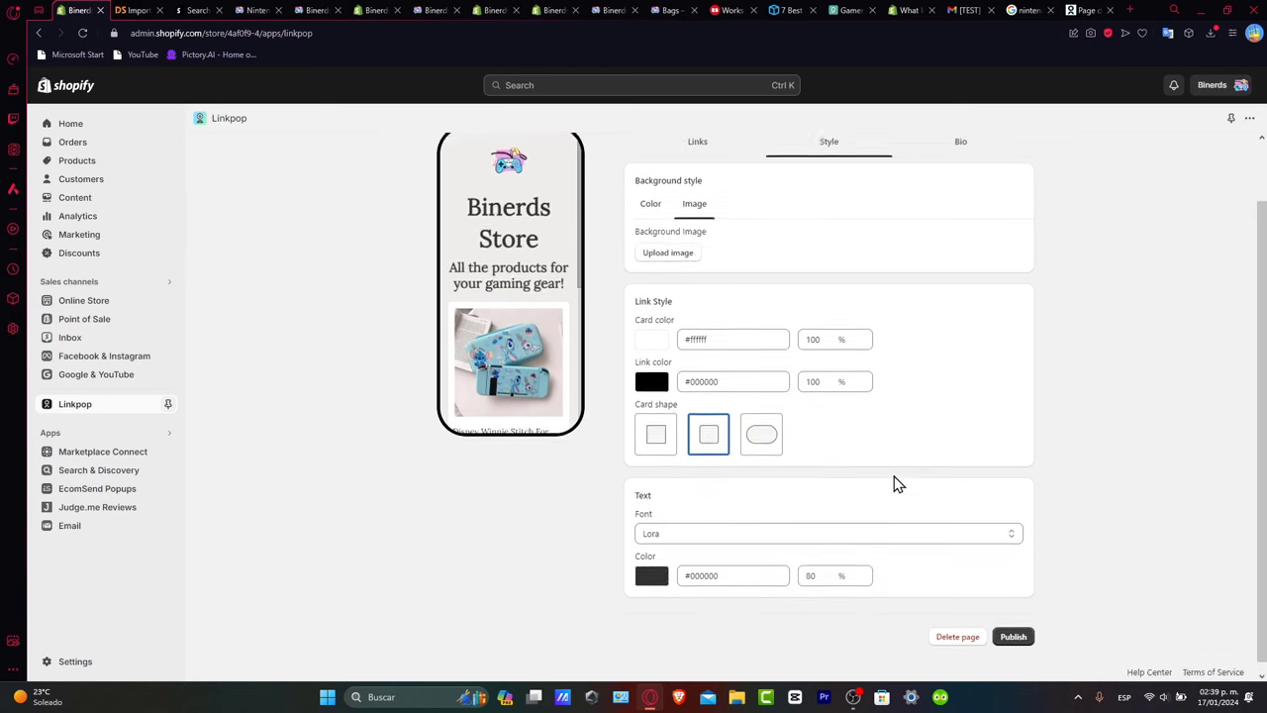
Set a Nintendo Switch photo as background and view the live linkpop.com/binerds page.
click(690, 336)
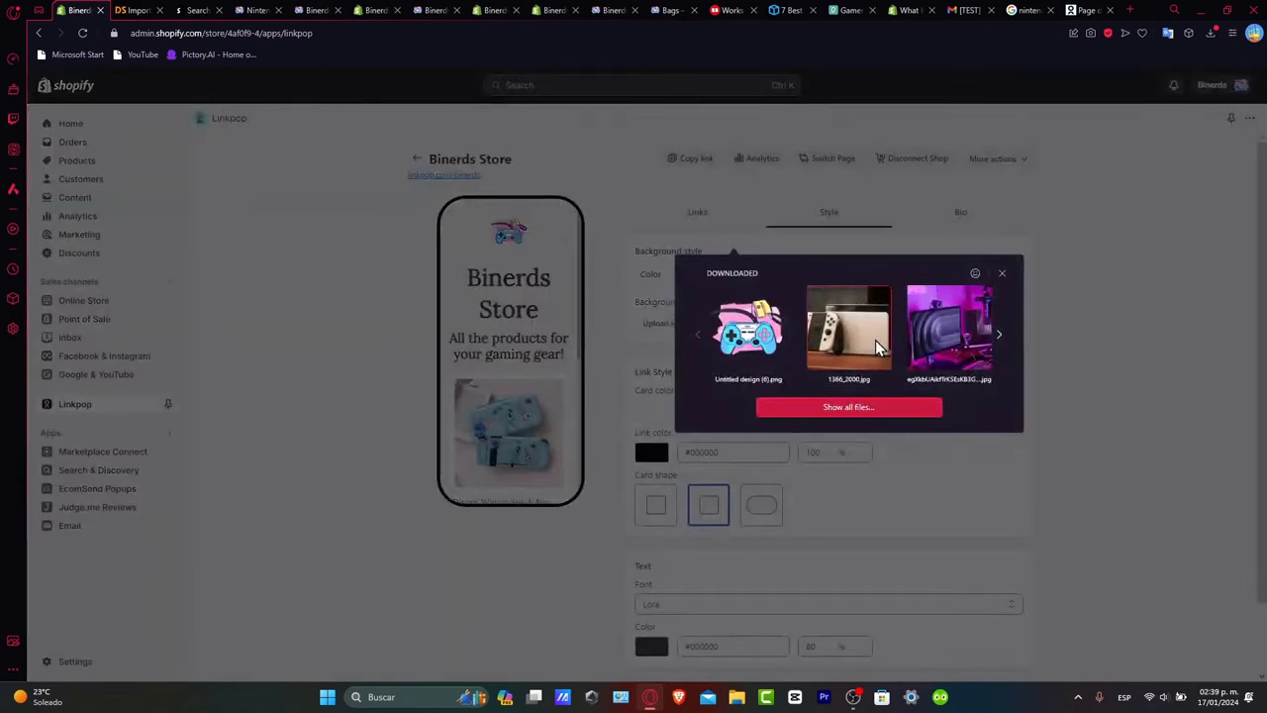
key(Escape)
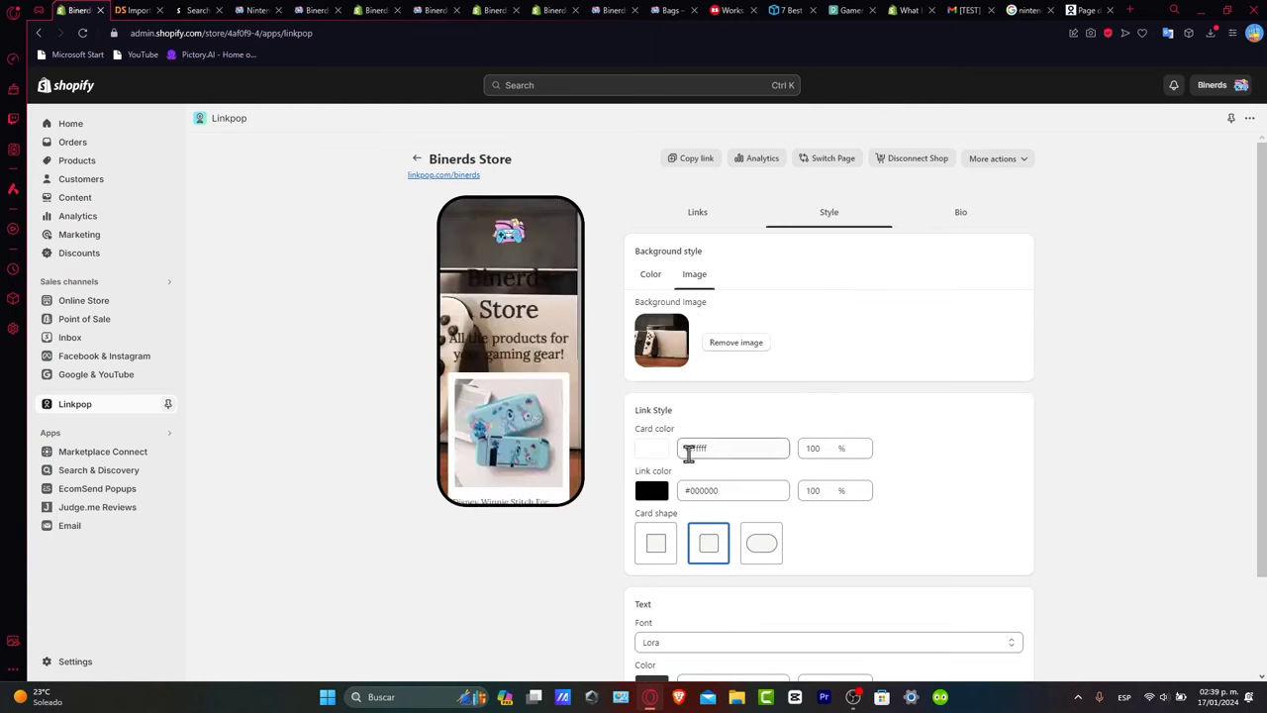
click(567, 379)
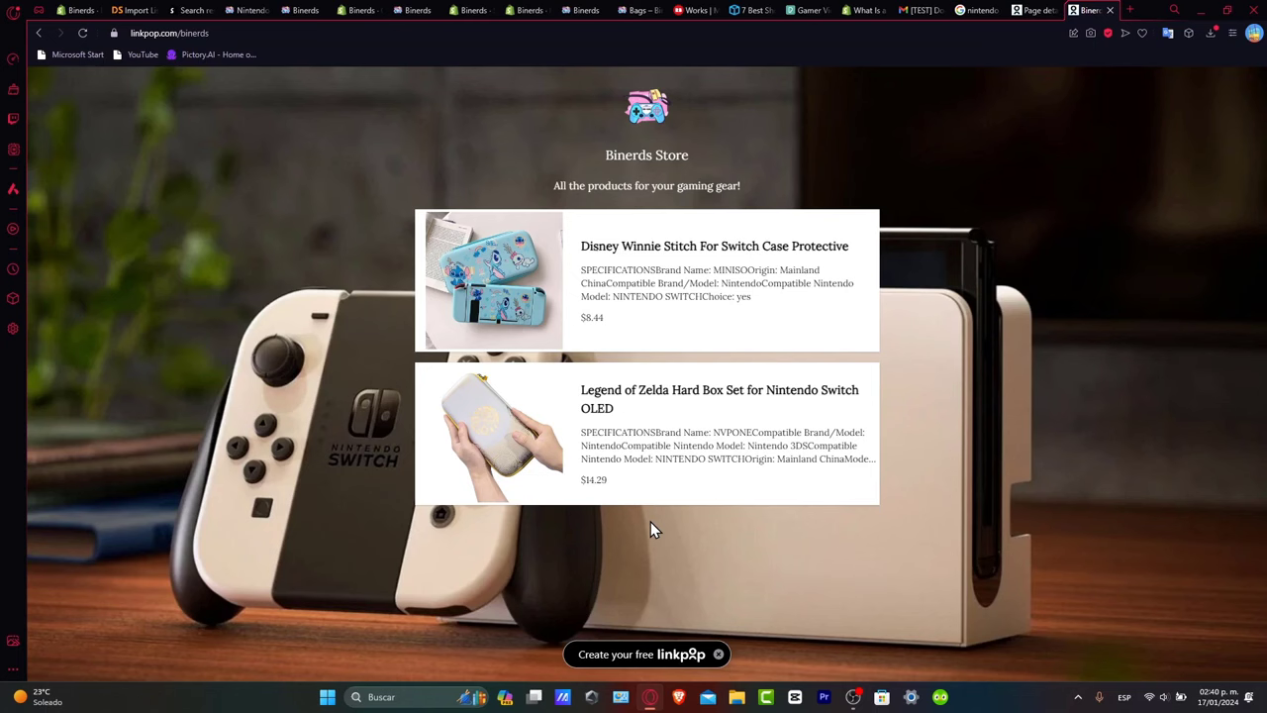
click(80, 10)
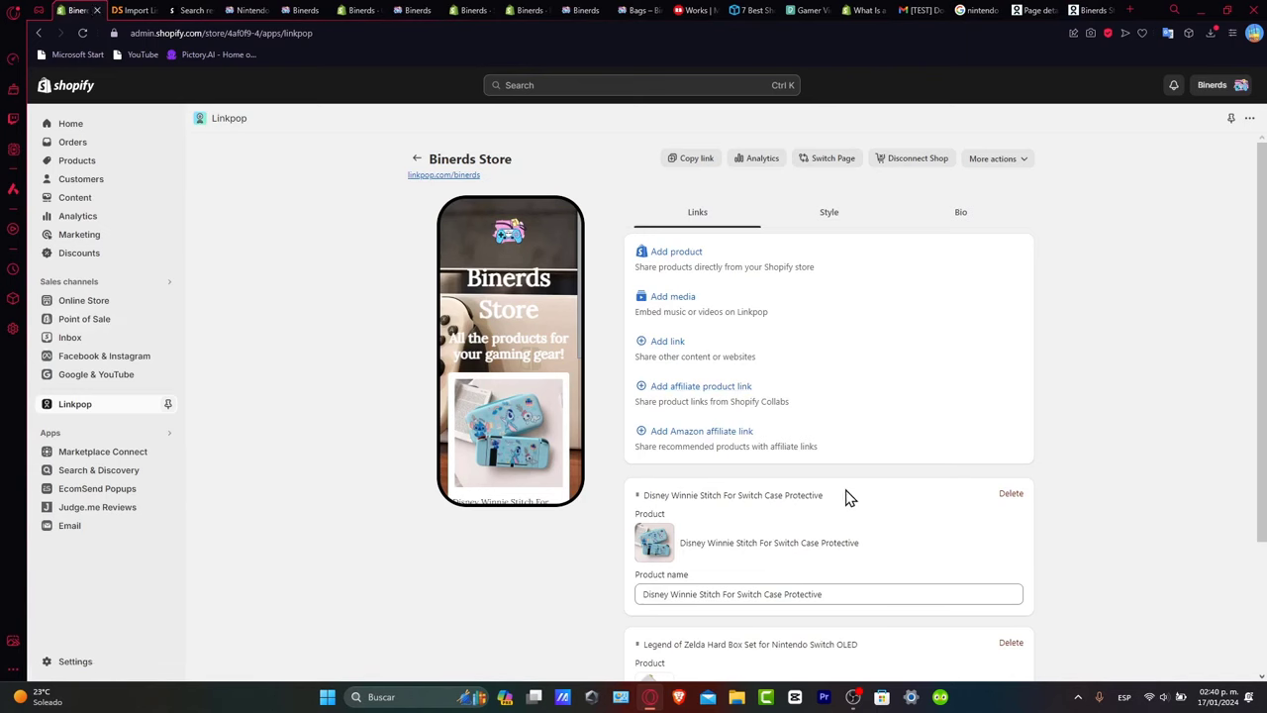
Create and save a new store page titled 'Landing Page'.
click(88, 303)
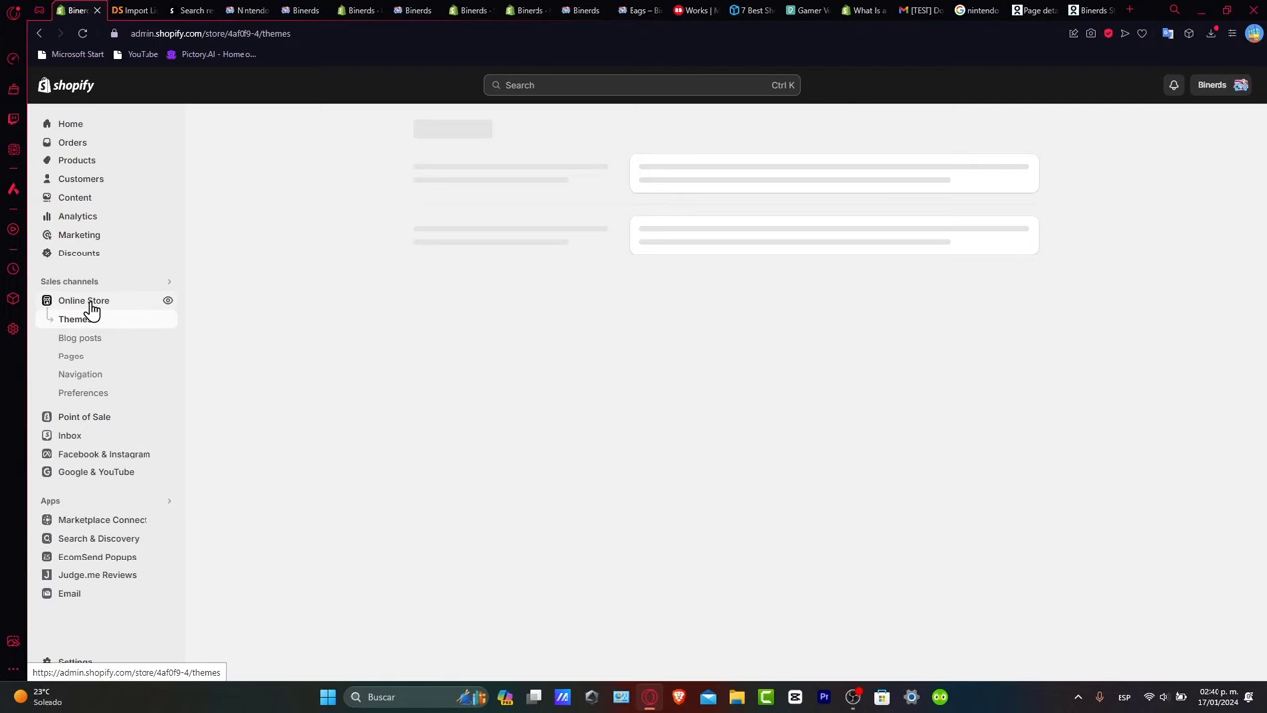
click(85, 360)
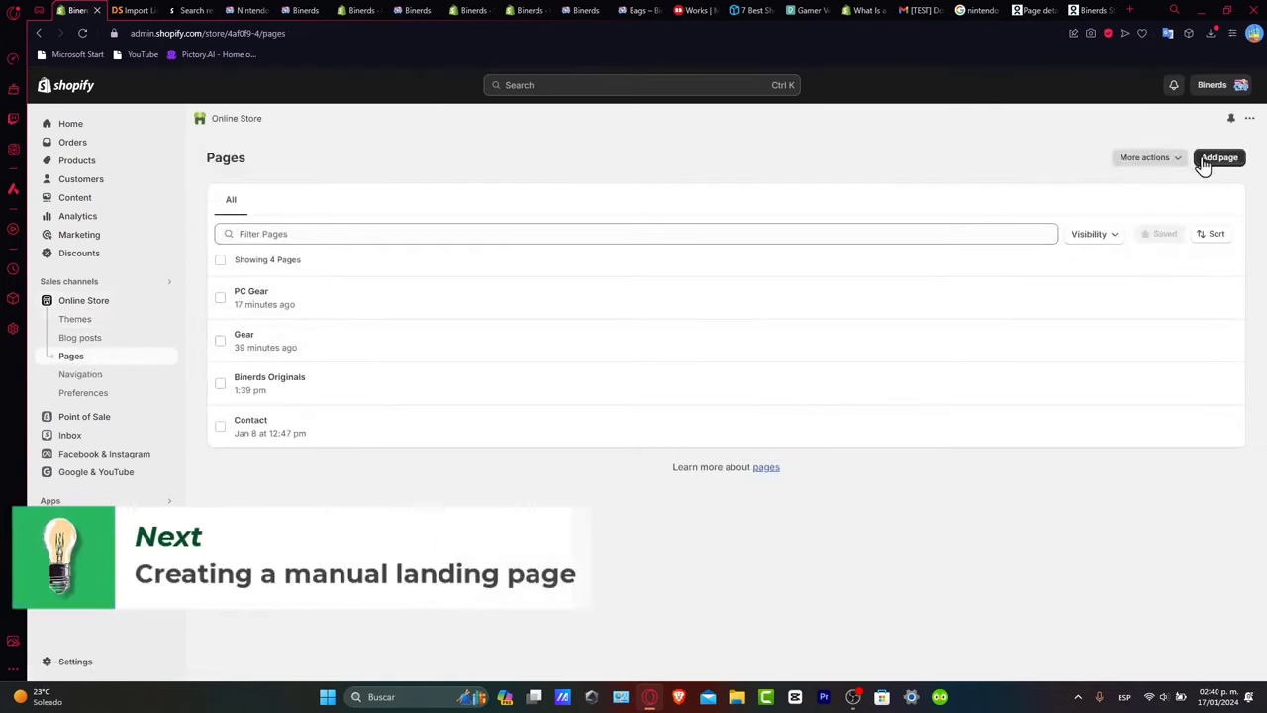
click(1213, 158)
click(540, 222)
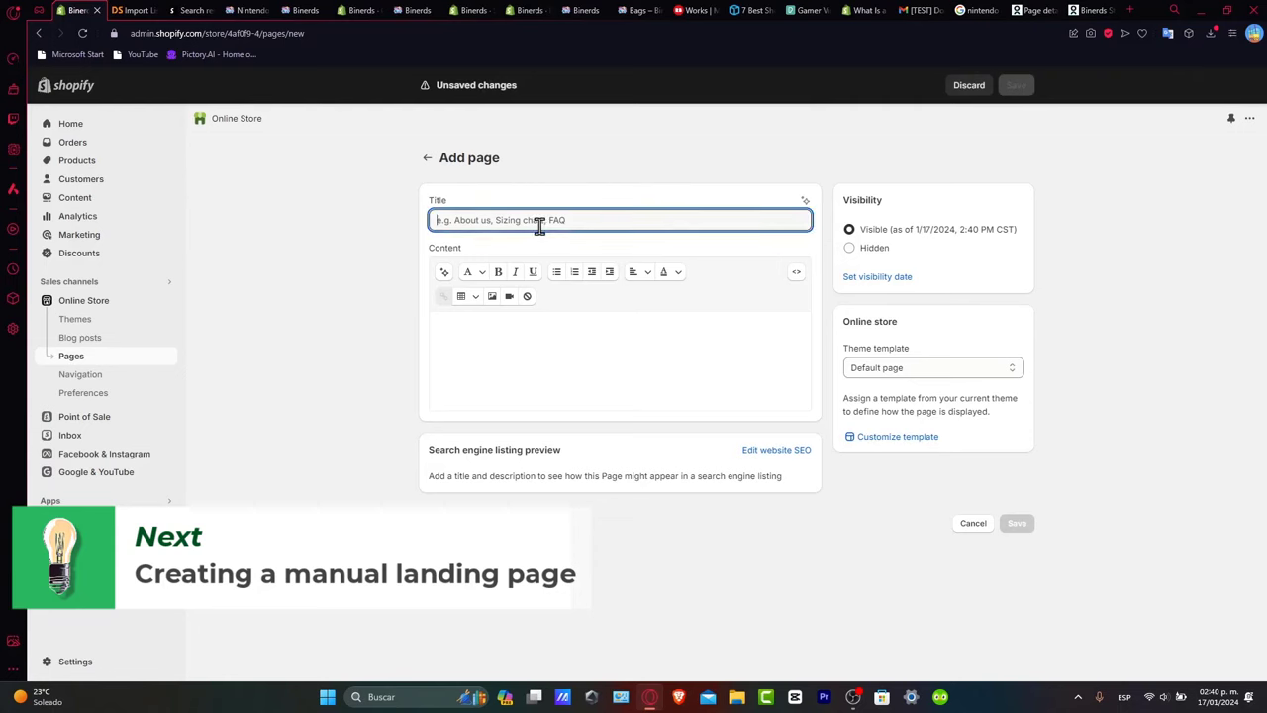
text(Landing Page)
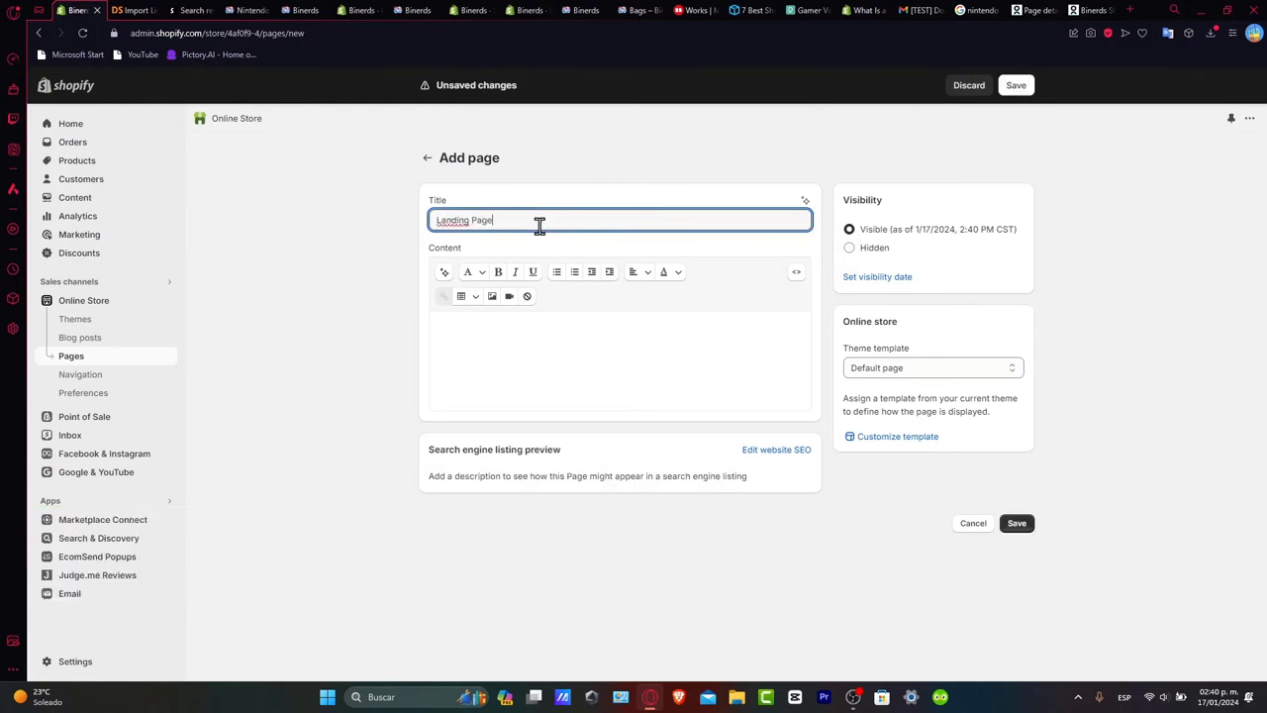
click(1016, 86)
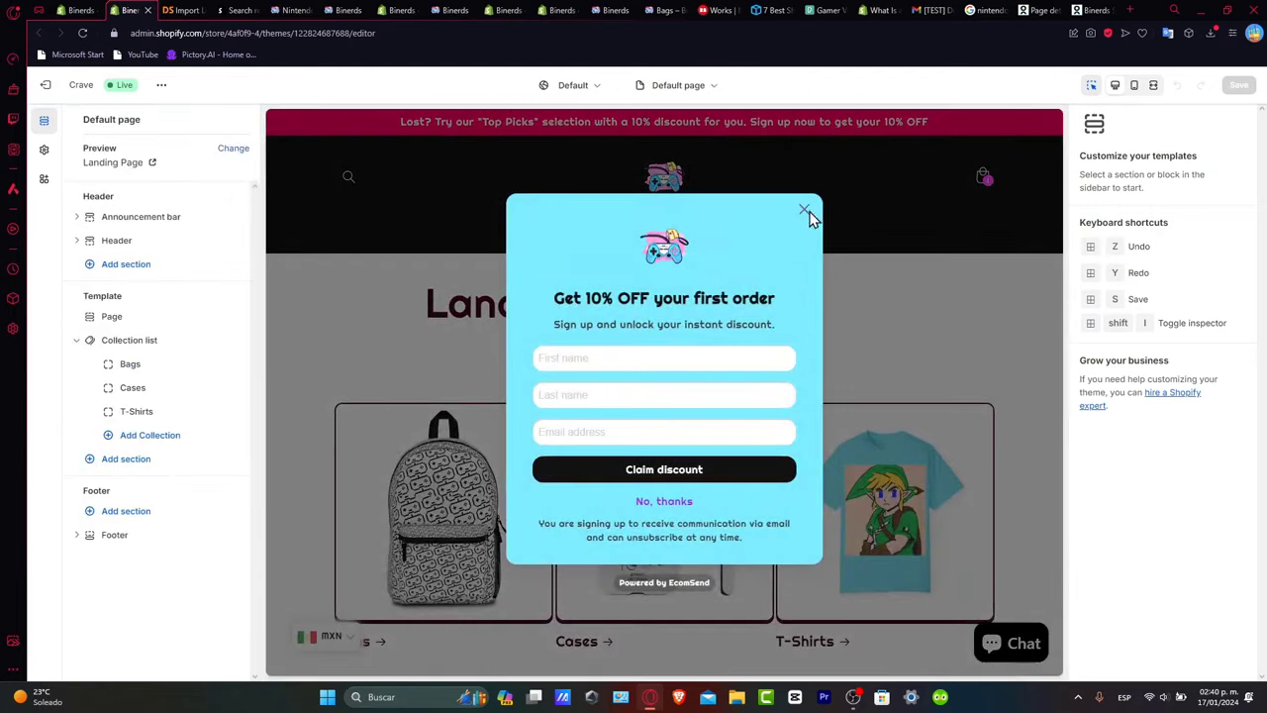
In the Landing Page template, hide the Collection list and Page title sections.
click(810, 215)
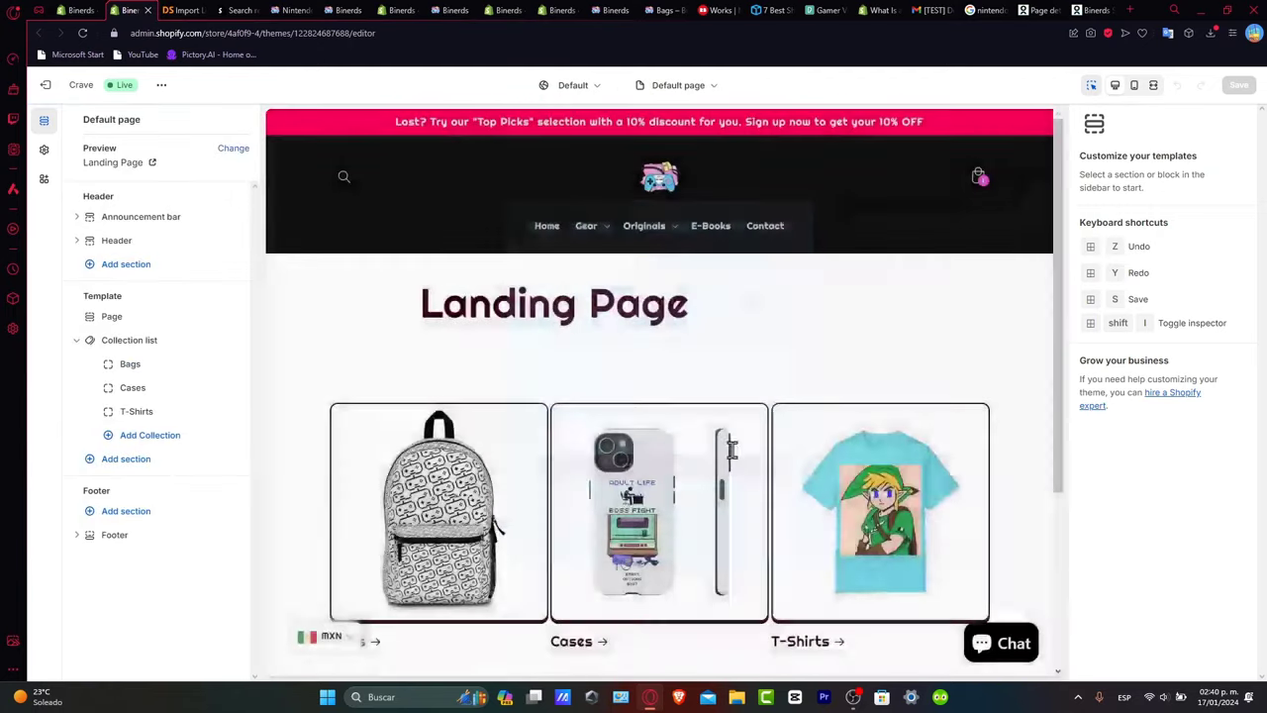
click(800, 354)
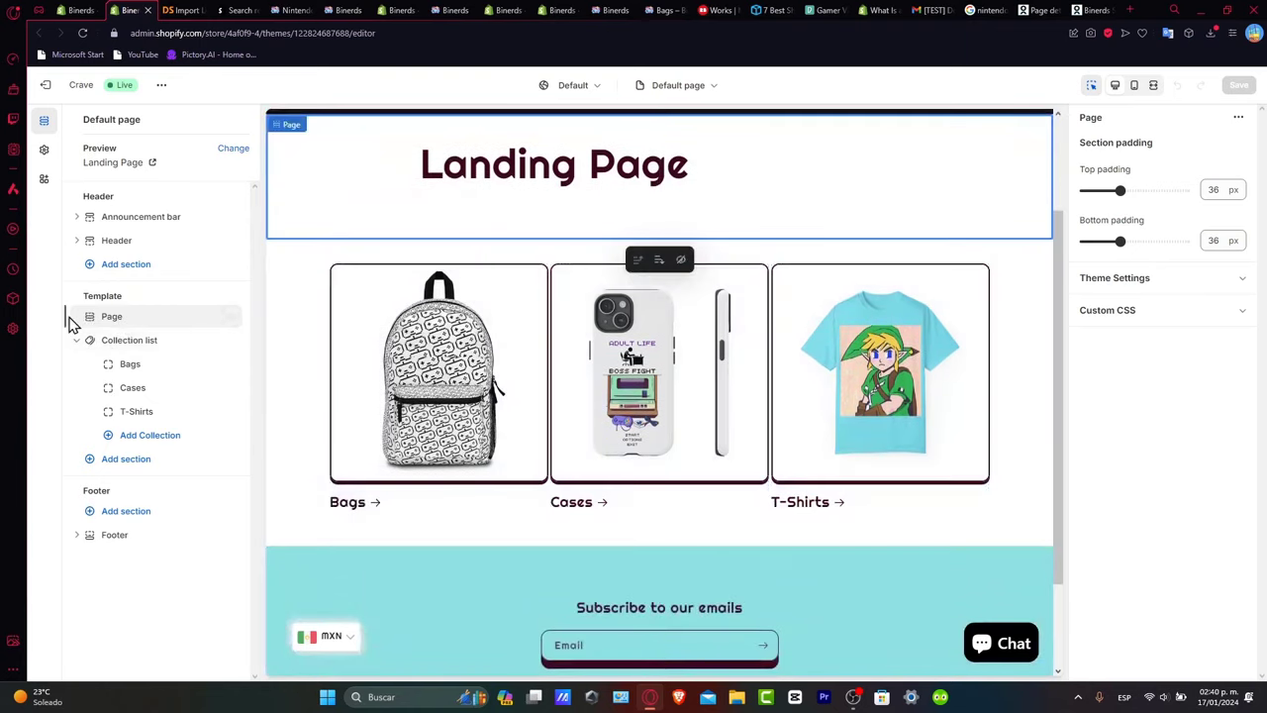
click(231, 340)
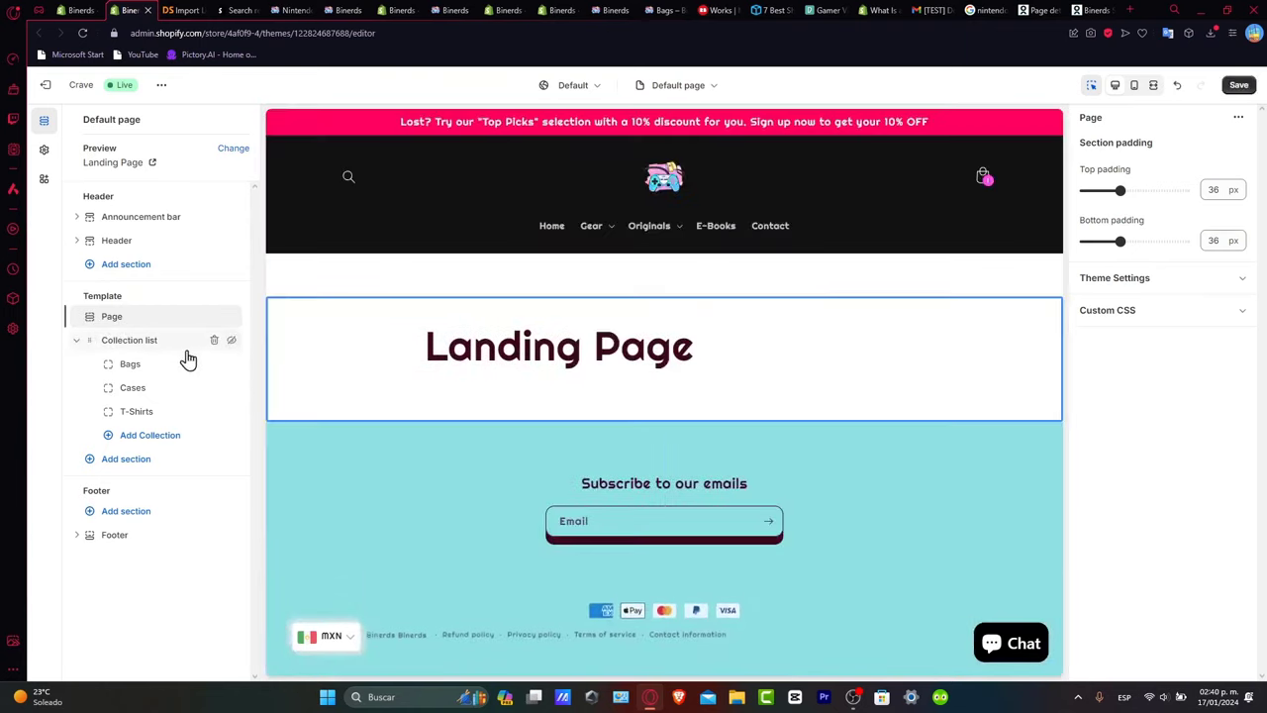
click(77, 341)
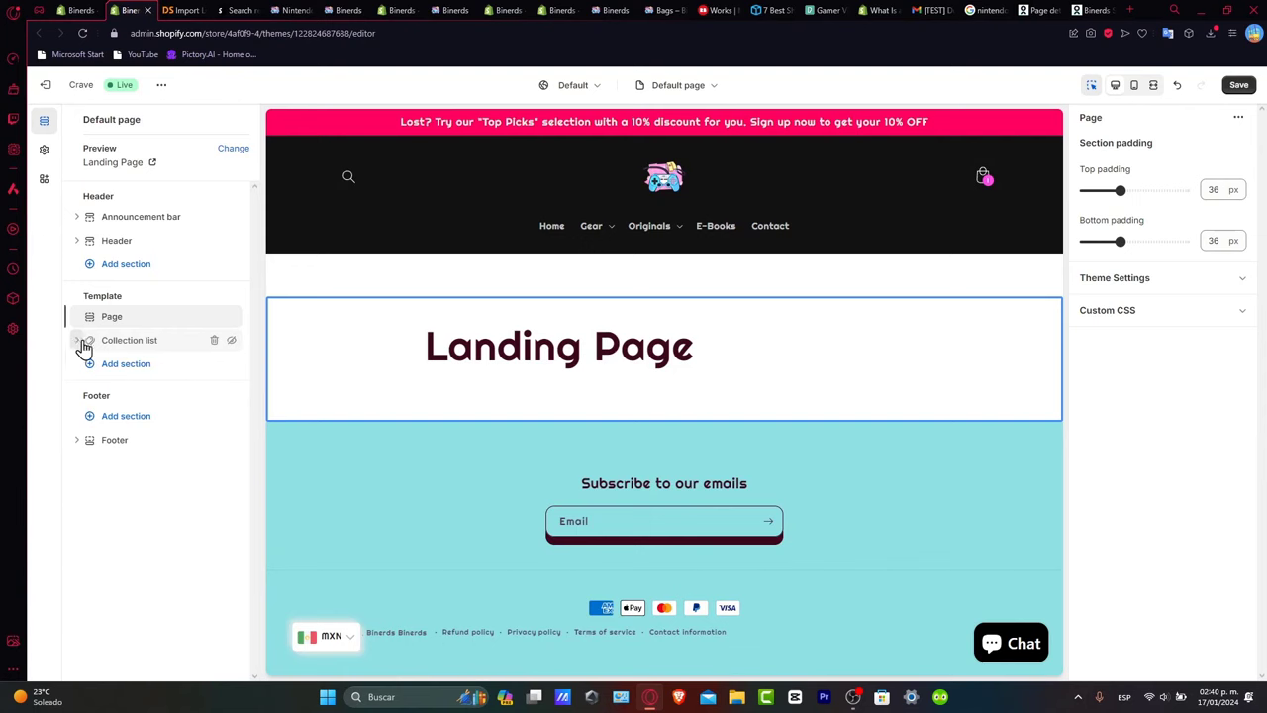
click(230, 315)
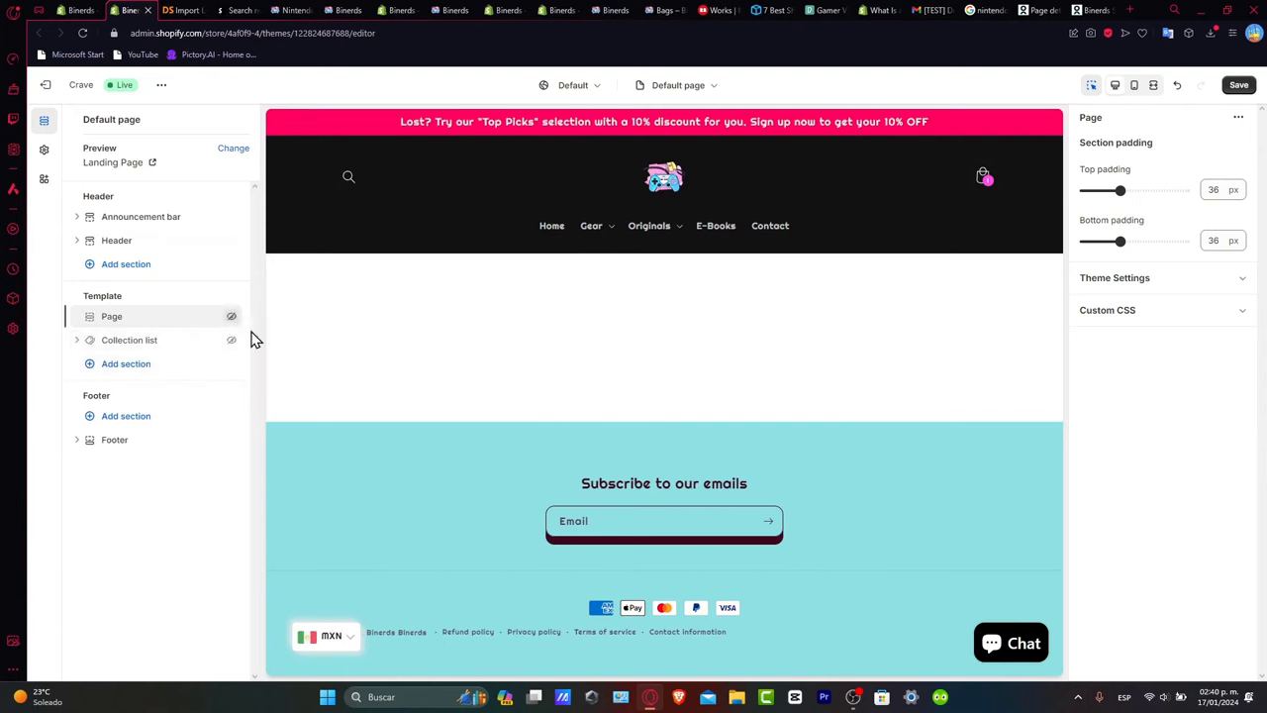
click(649, 356)
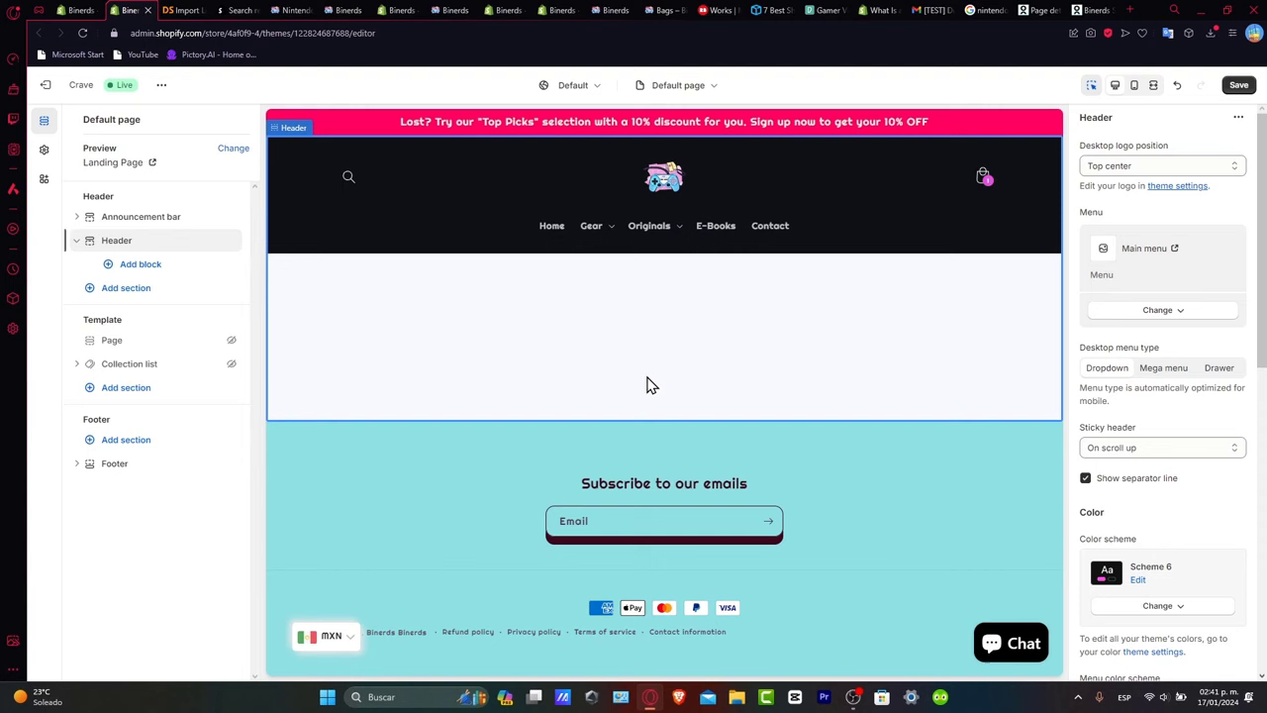
Insert an Image with text section, with placeholder heading, text and button, into the Landing Page template.
click(126, 387)
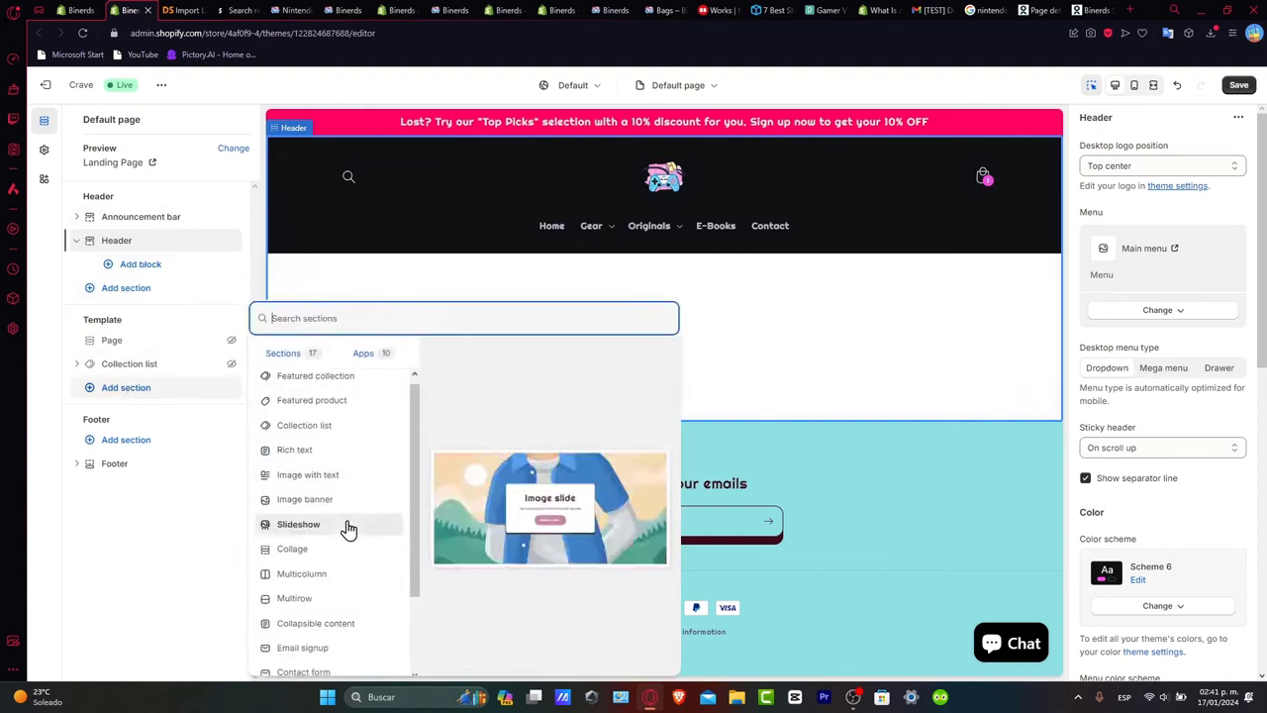
scroll(349, 555, down, 2)
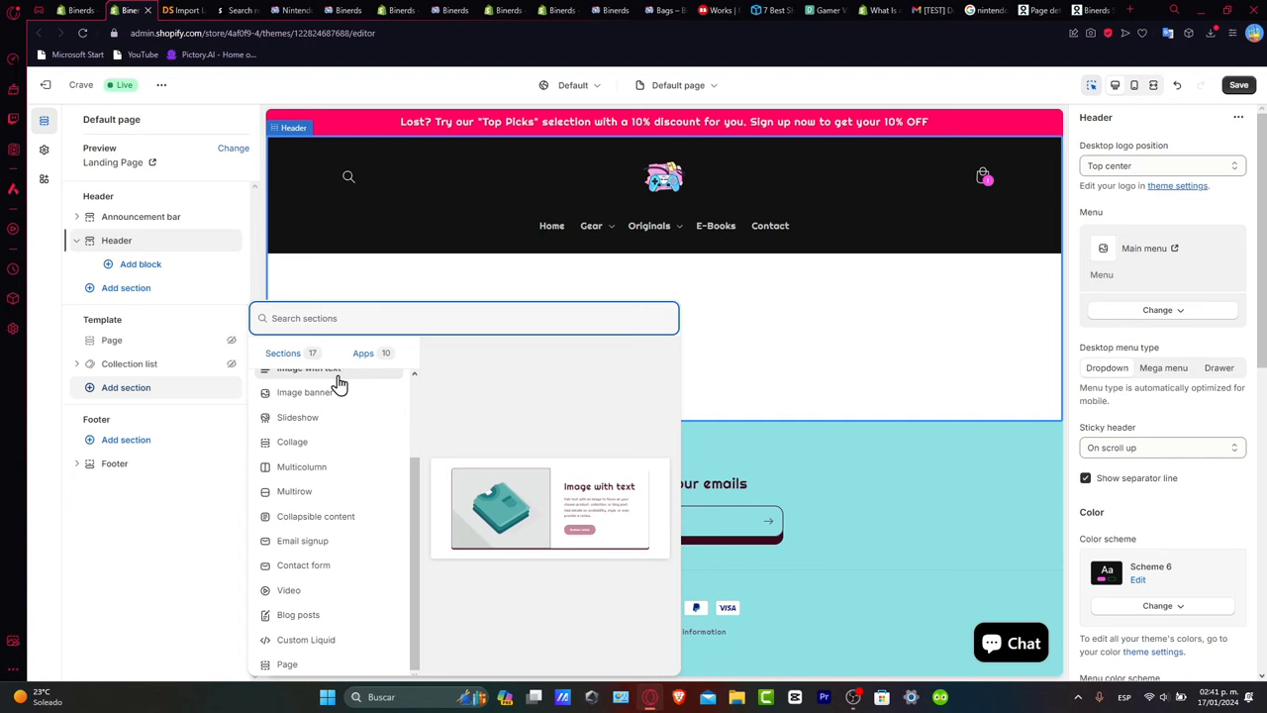
scroll(347, 435, up, 2)
scroll(331, 458, up, 1)
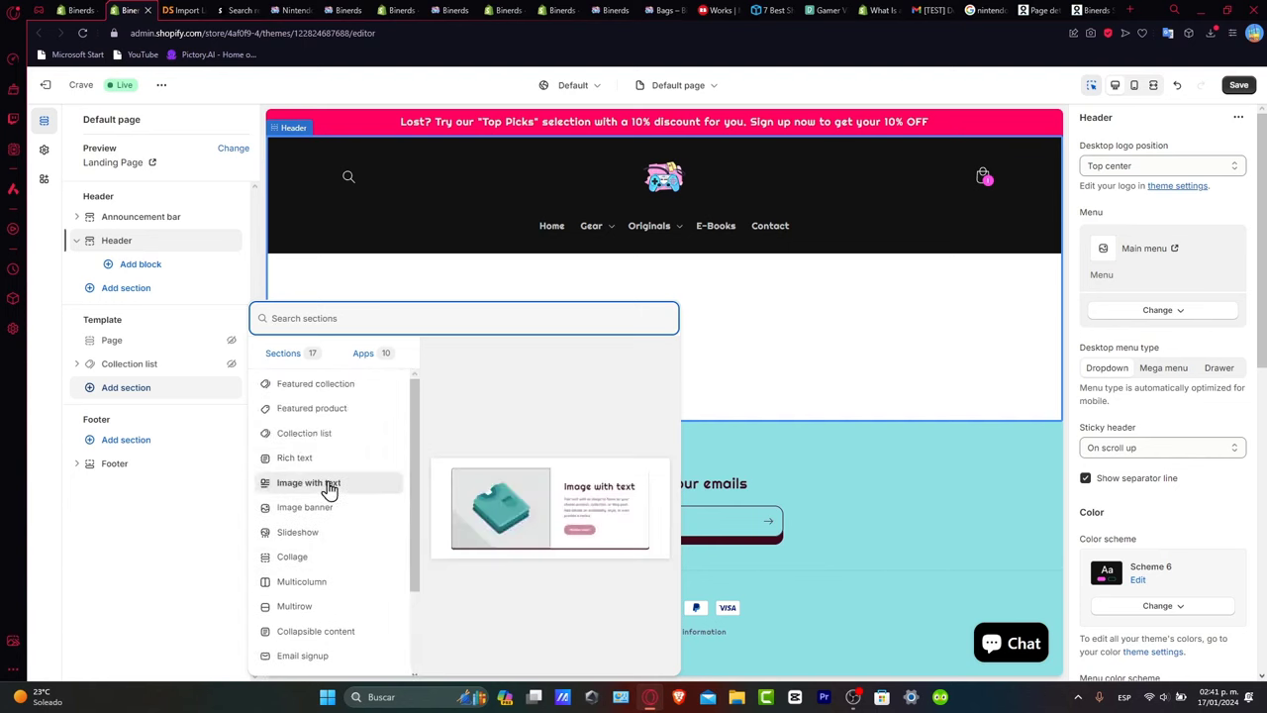
click(330, 485)
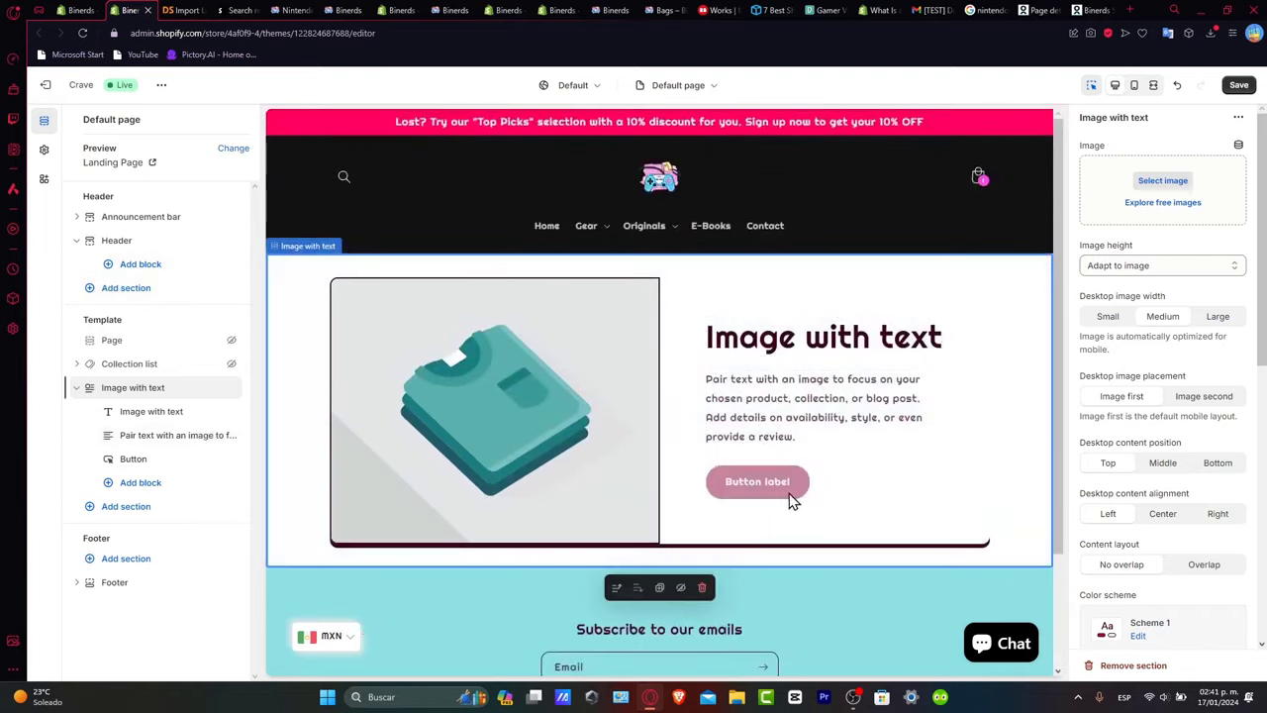
Add Multicolumn and Collapsible content sections after Image with text, and save the template.
click(133, 509)
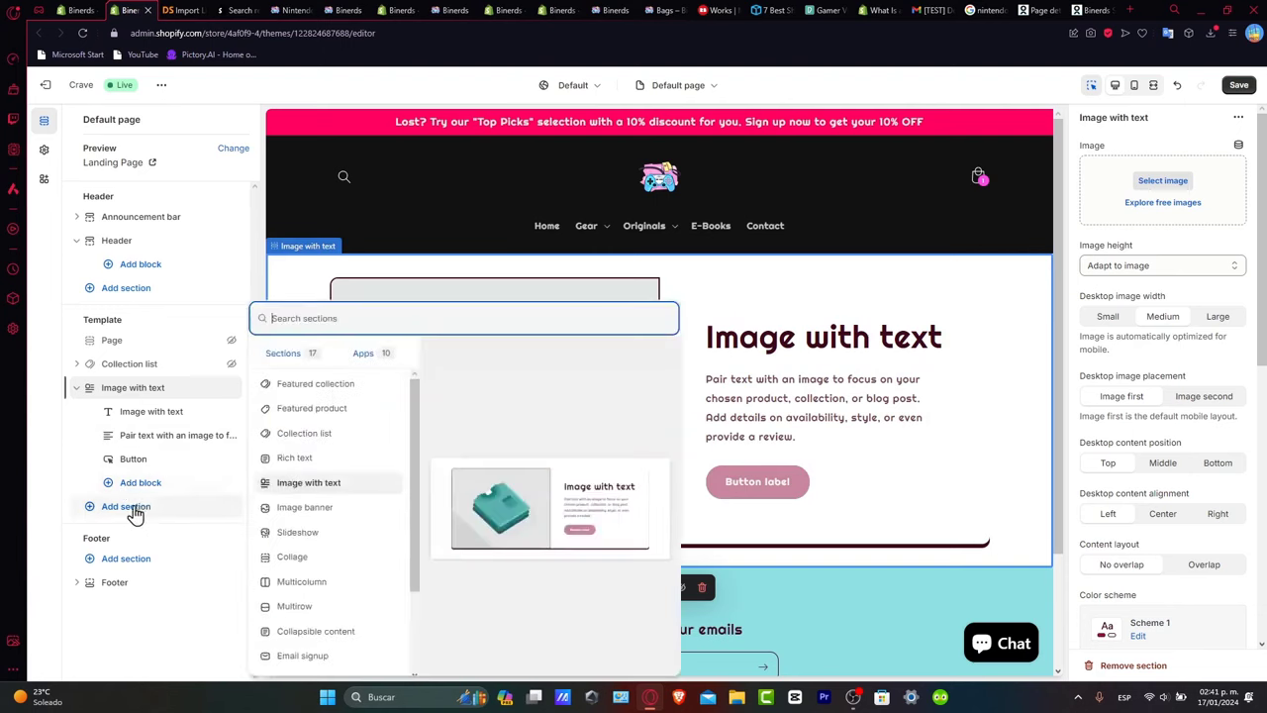
click(208, 550)
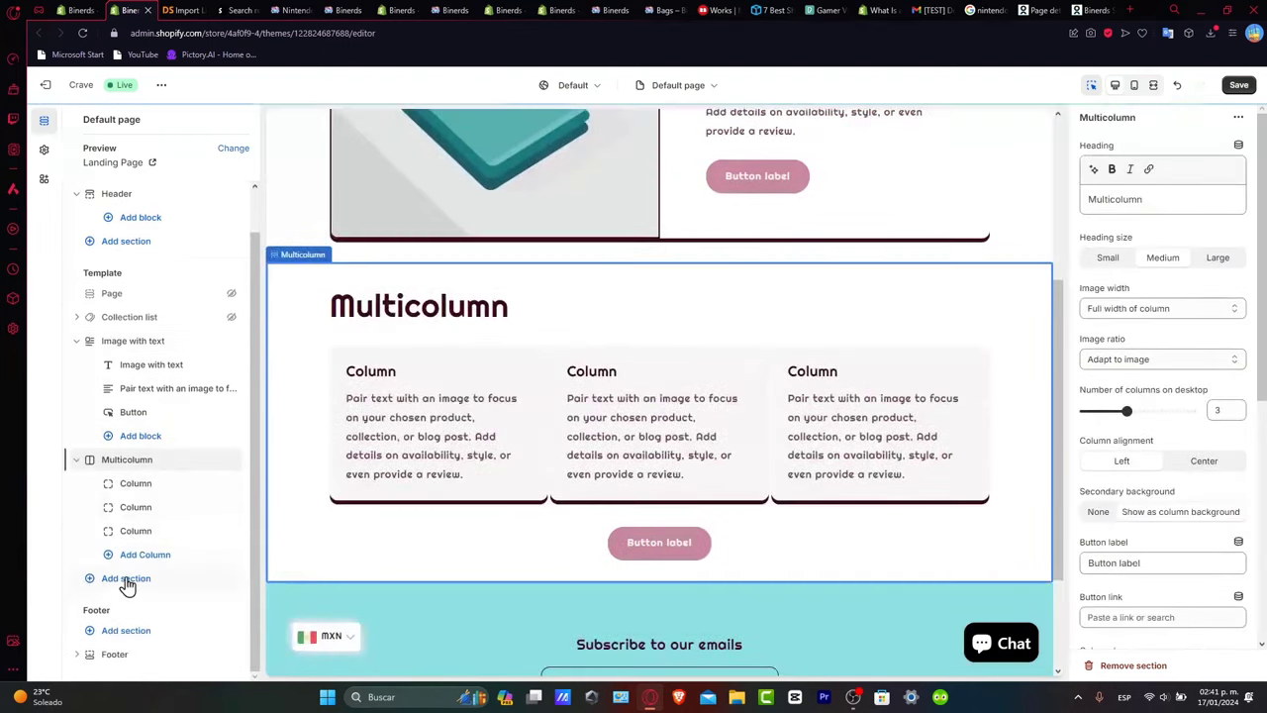
click(125, 578)
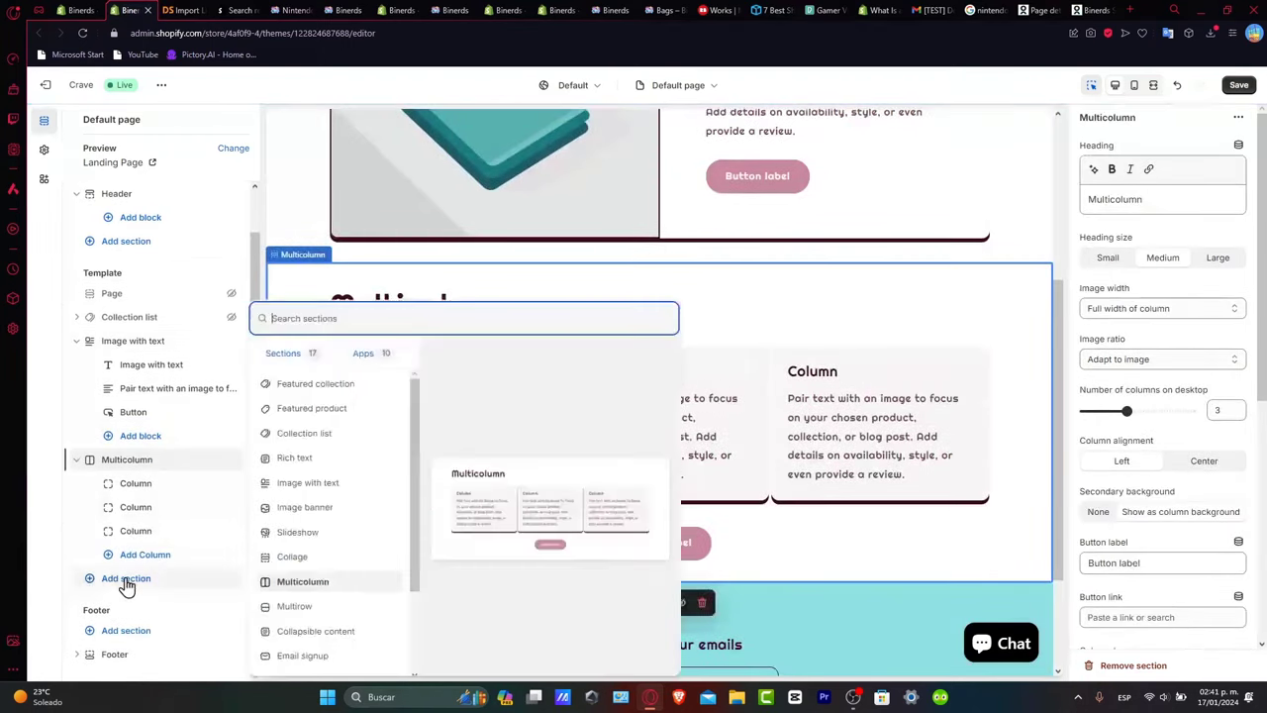
click(333, 631)
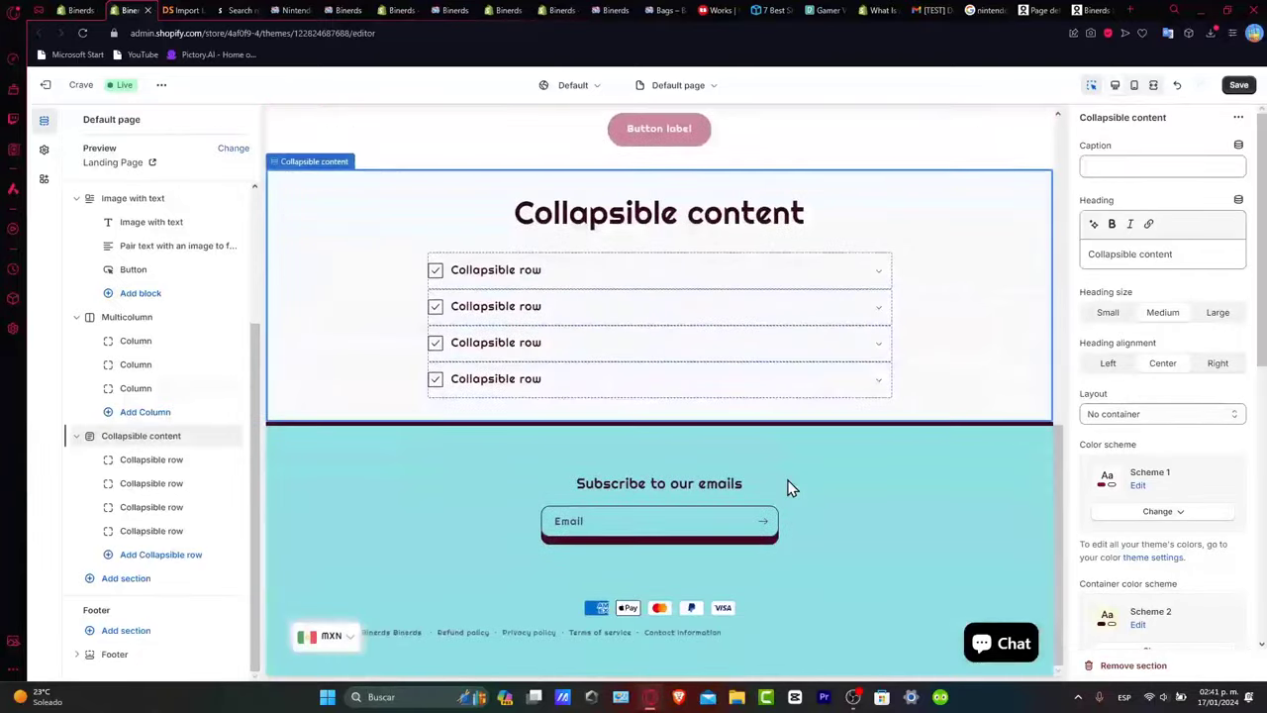
click(1236, 87)
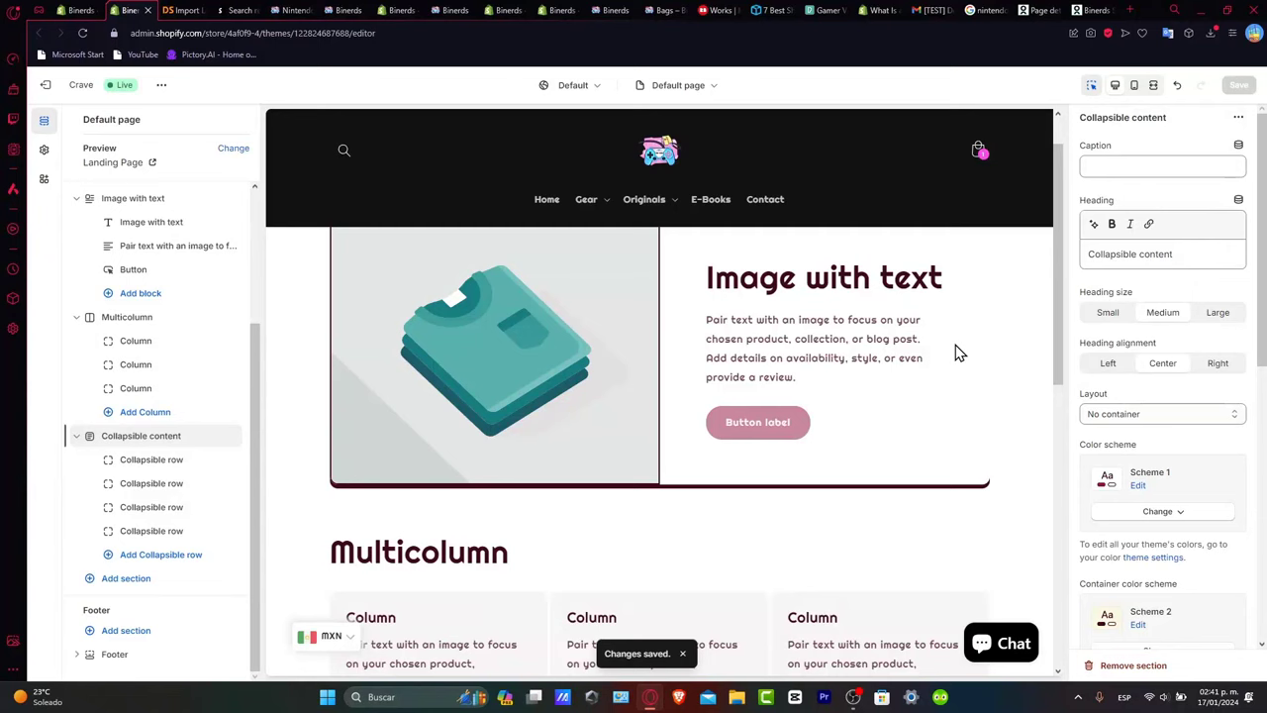
Open PageFly from the installed apps and browse its Landing page template gallery.
click(50, 87)
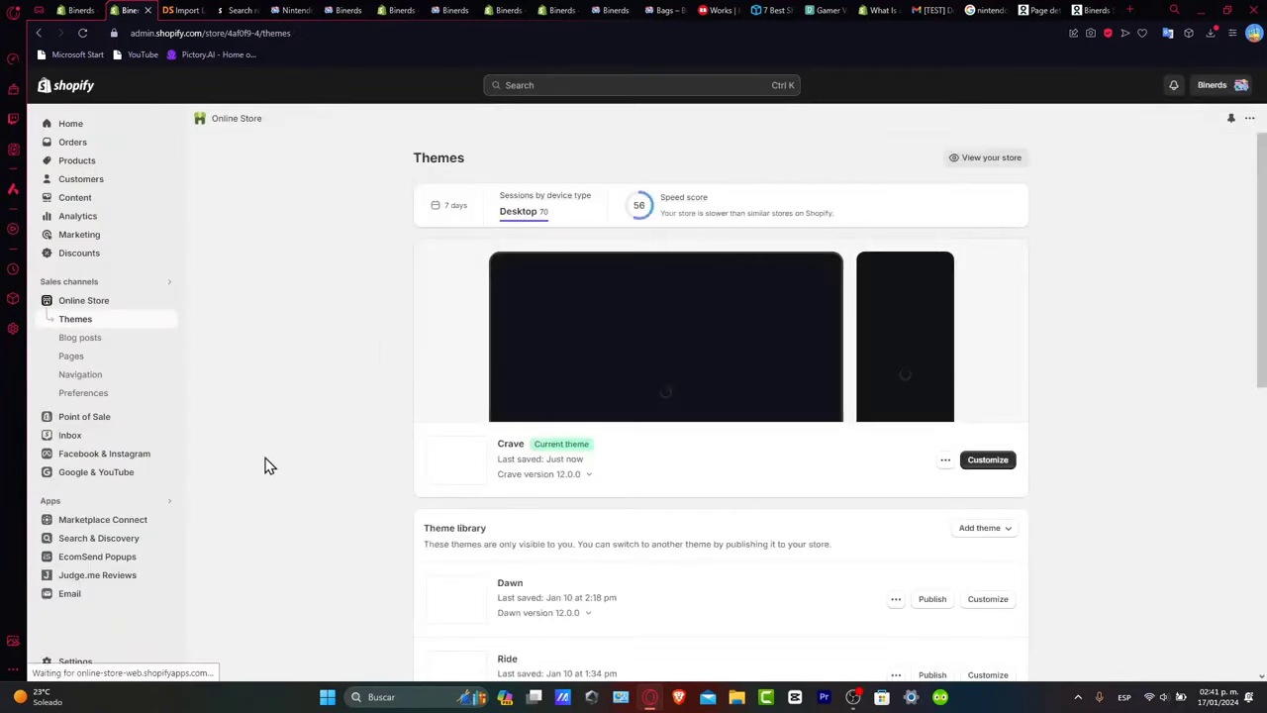
click(168, 501)
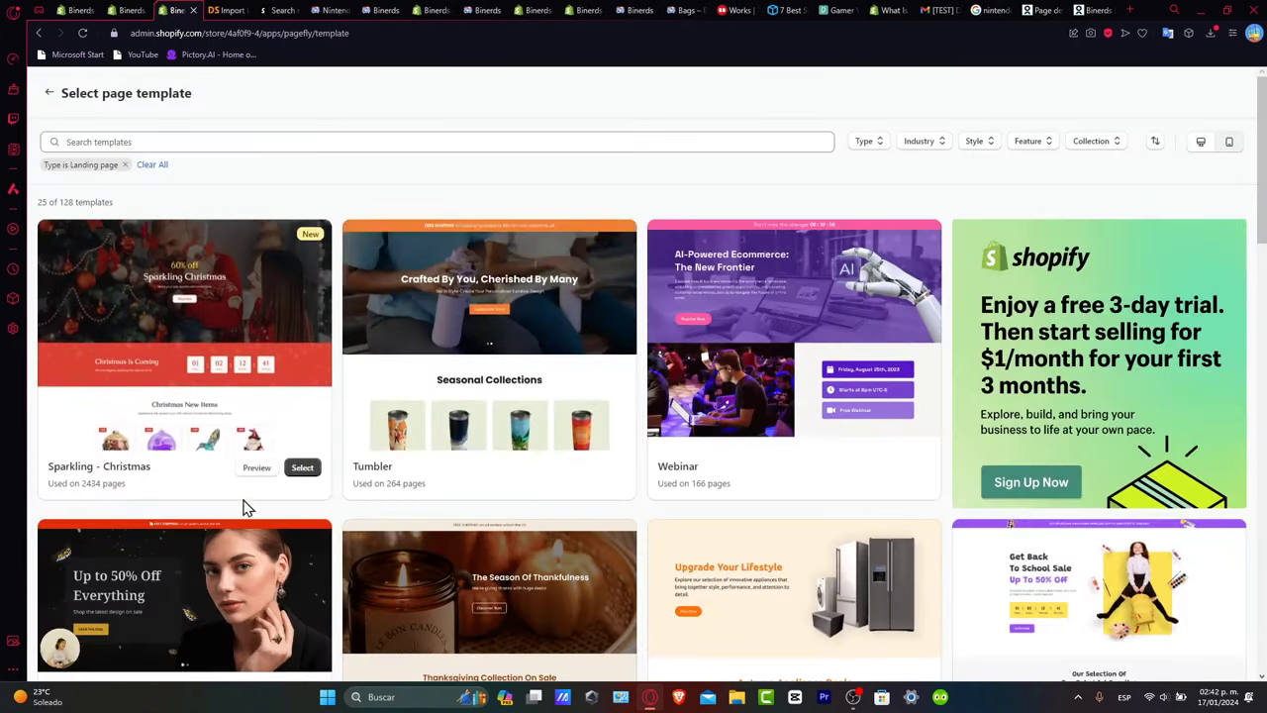
scroll(247, 508, down, 2)
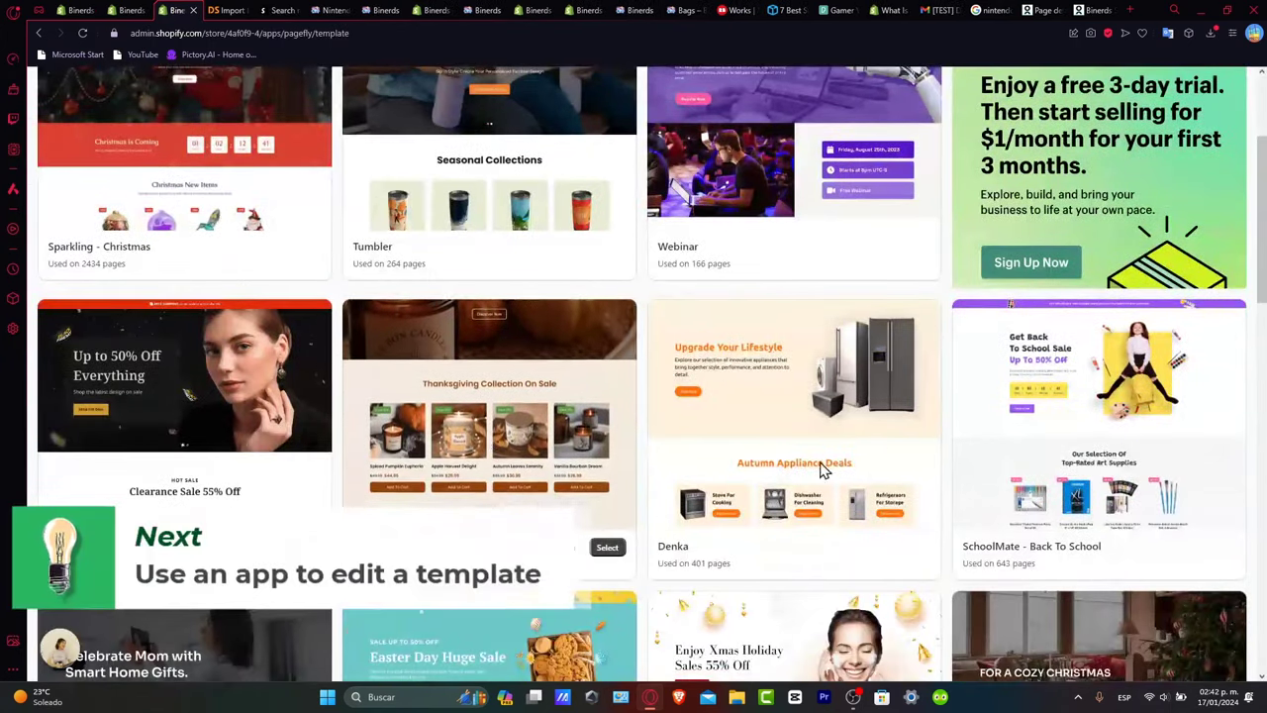
mouse_move(1099, 594)
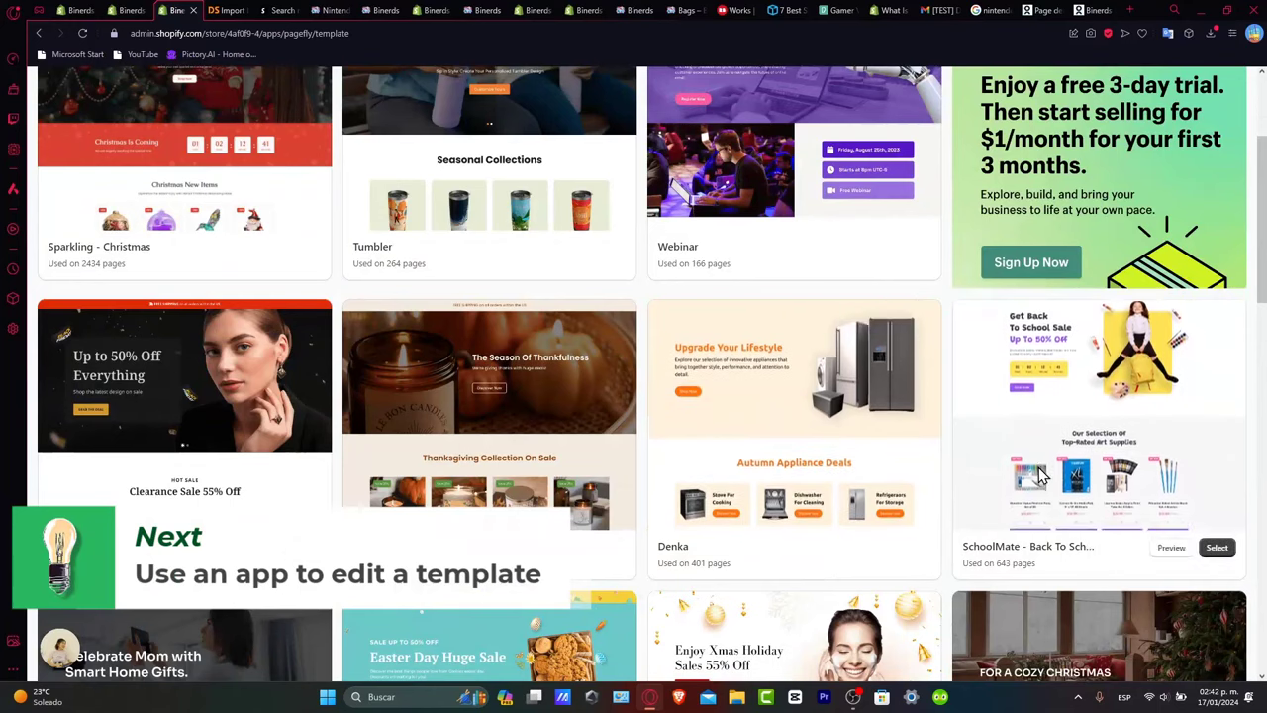
scroll(1040, 476, down, 2)
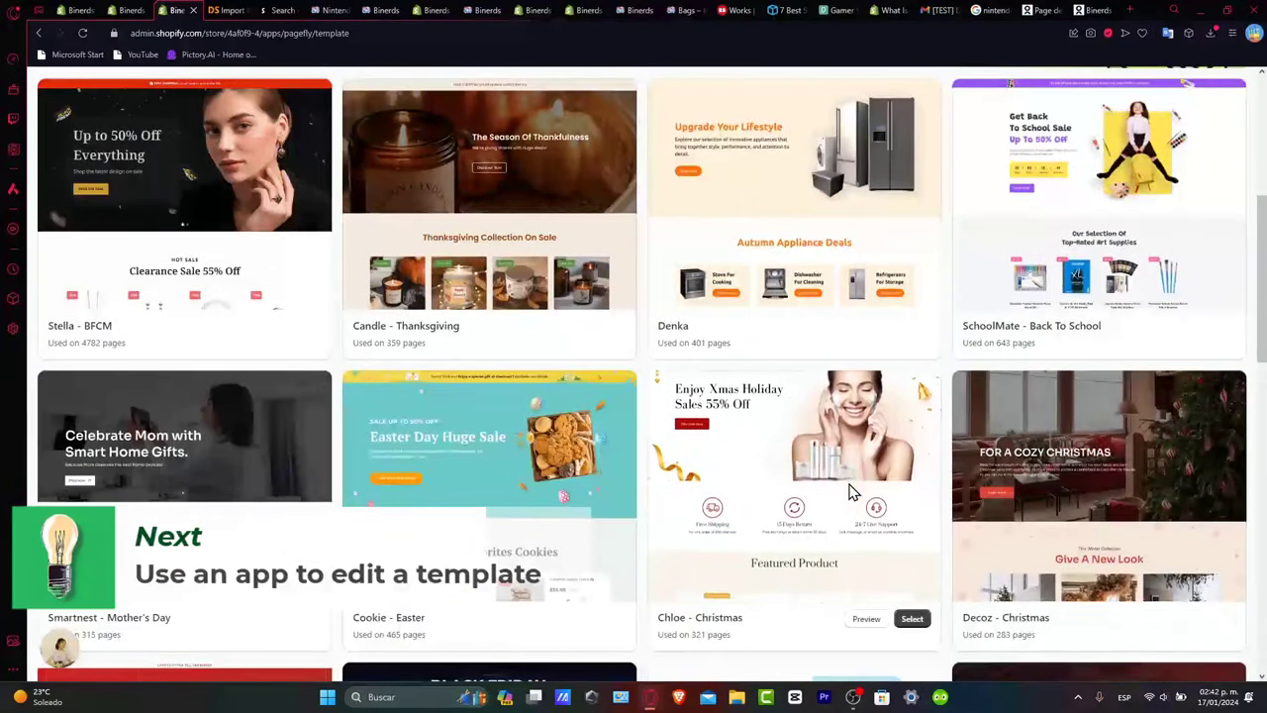
scroll(846, 490, down, 2)
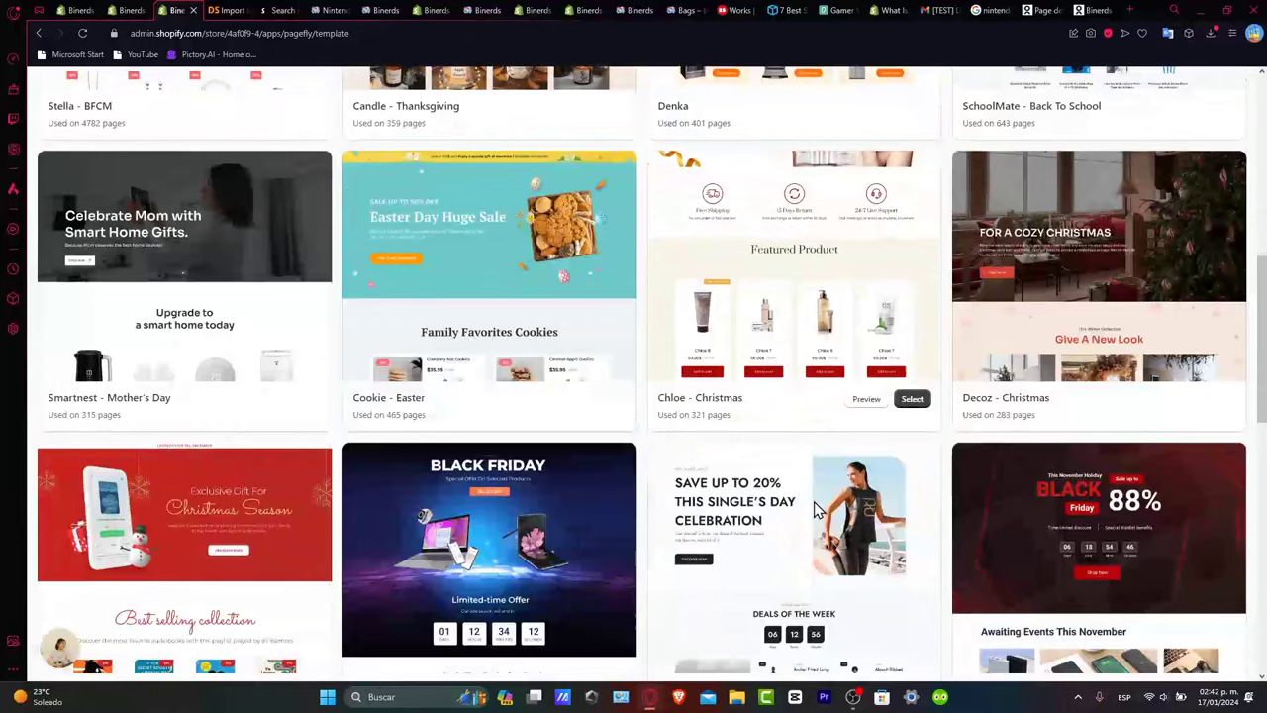
scroll(742, 566, down, 2)
scroll(742, 569, down, 2)
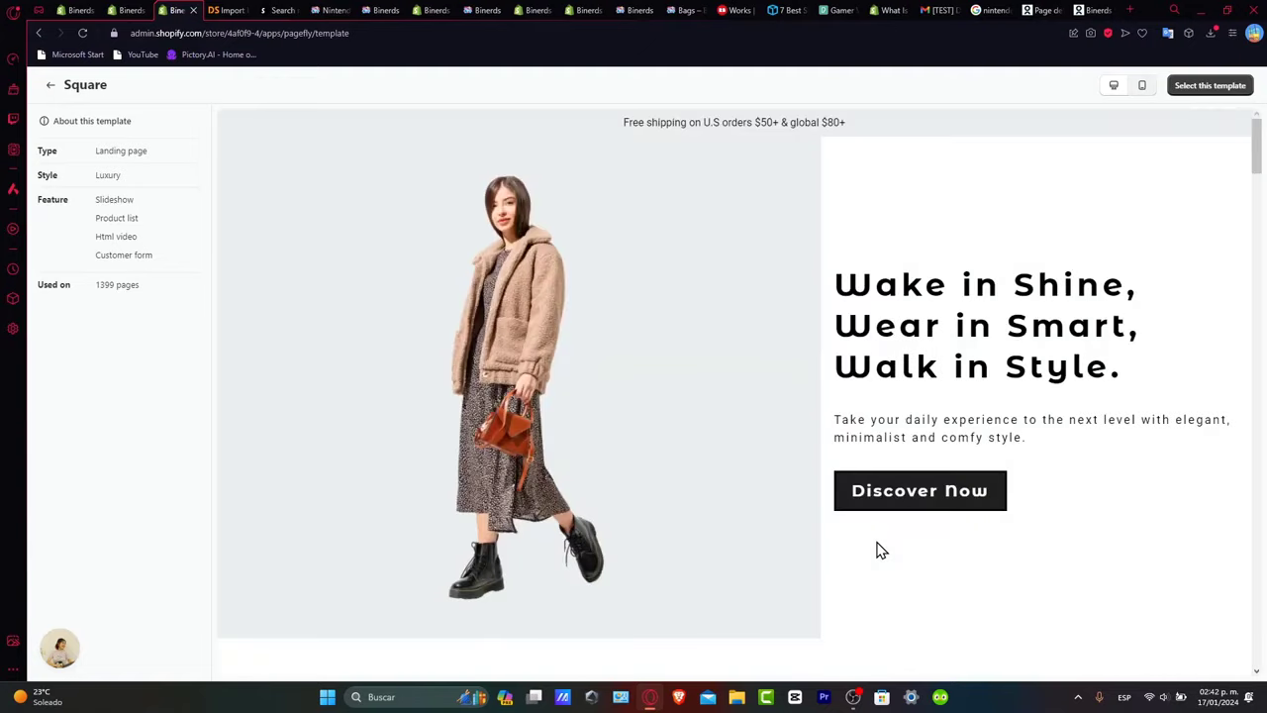
Scroll through the Square template preview, then switch back to the Shopify Themes page.
scroll(721, 407, down, 4)
scroll(719, 410, down, 2)
scroll(719, 410, down, 3)
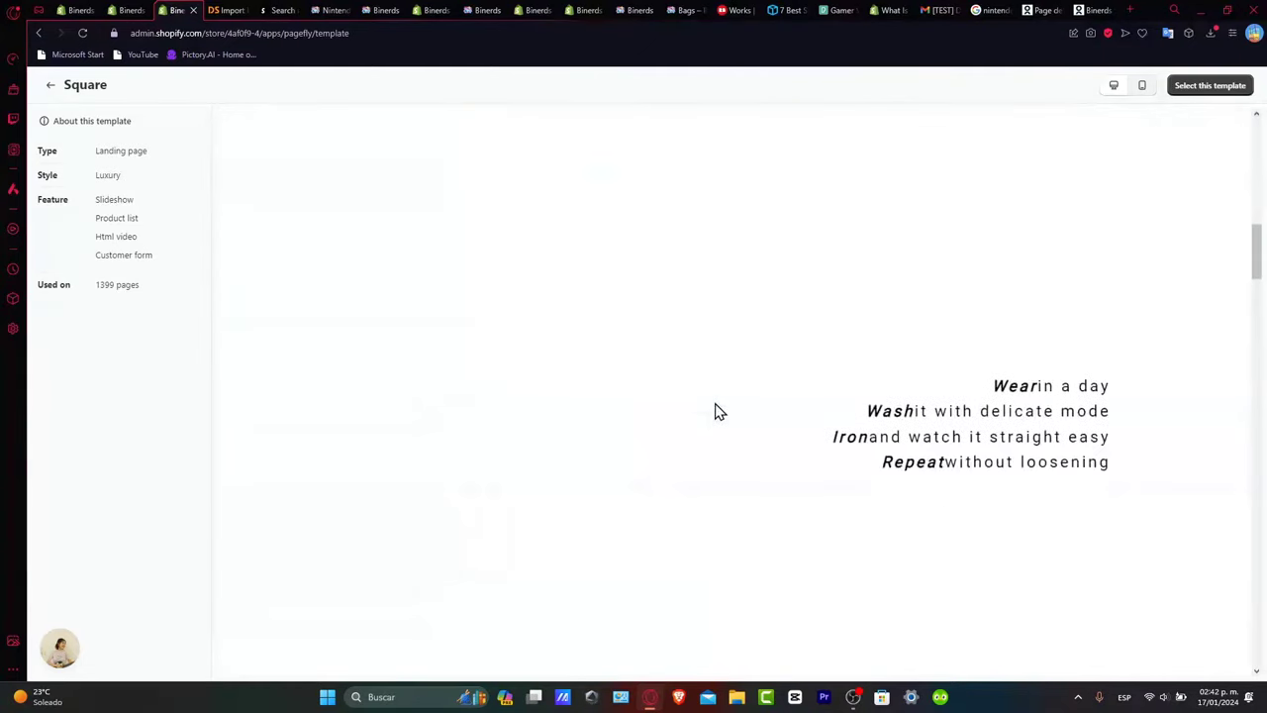
scroll(719, 412, down, 2)
scroll(718, 412, down, 3)
scroll(715, 403, down, 3)
scroll(715, 403, down, 3)
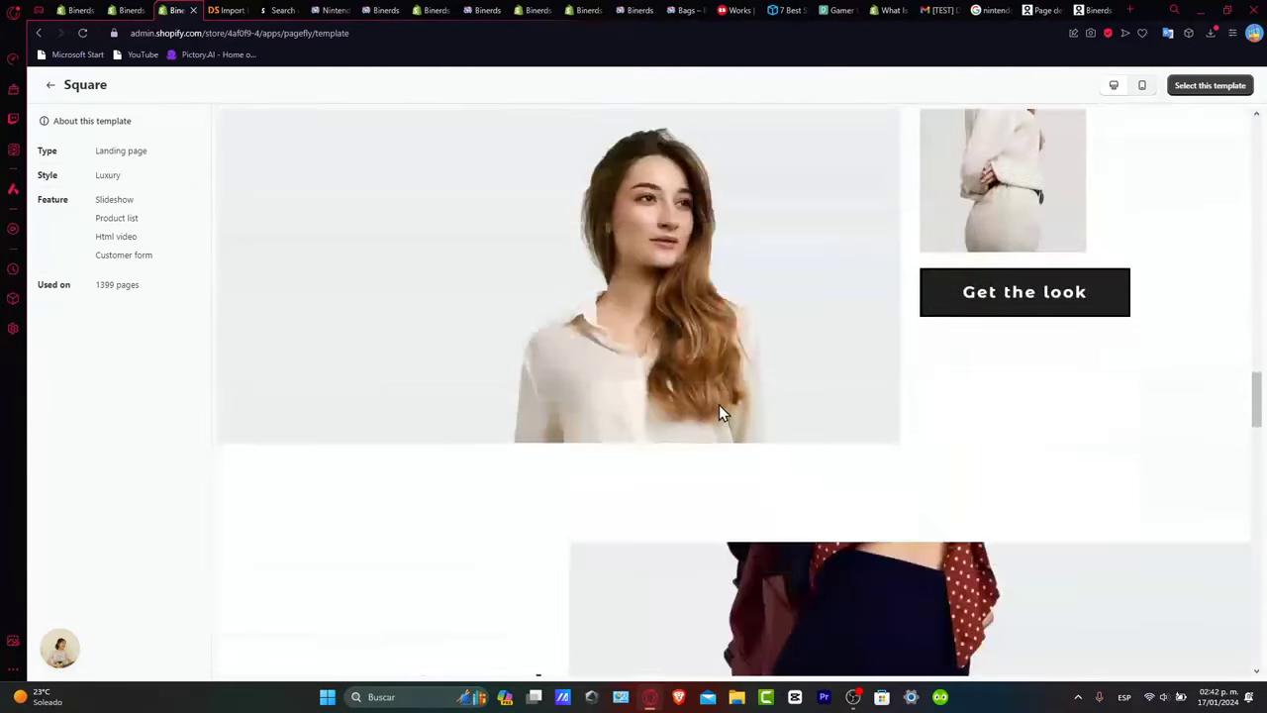
scroll(719, 404, down, 3)
scroll(719, 410, down, 5)
scroll(718, 410, down, 5)
scroll(719, 410, down, 5)
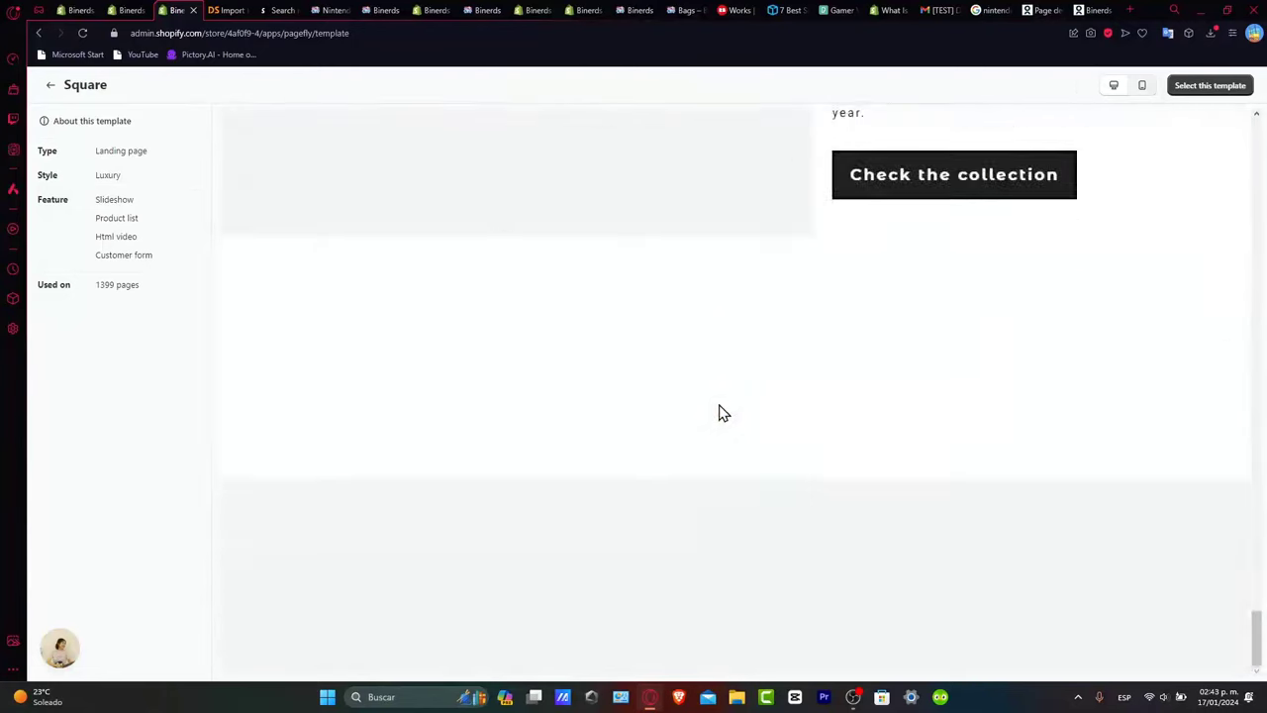
scroll(719, 414, up, 15)
scroll(721, 414, up, 5)
scroll(707, 387, up, 10)
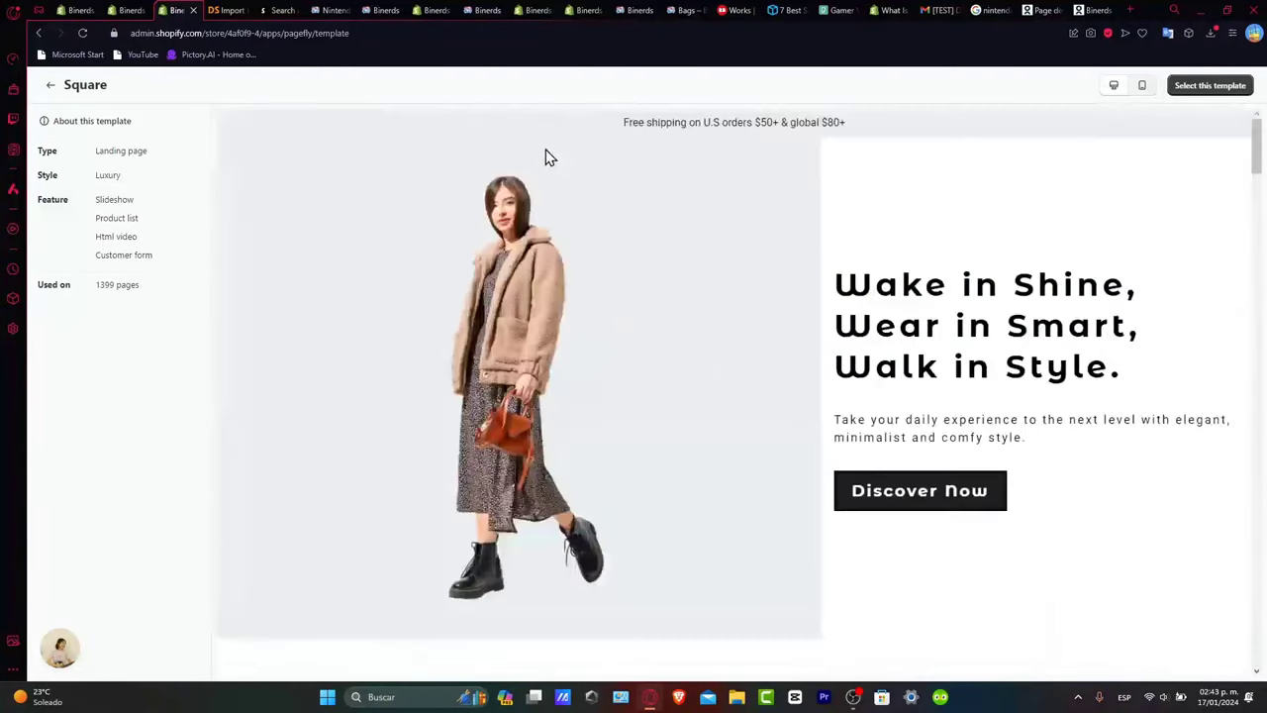
click(129, 14)
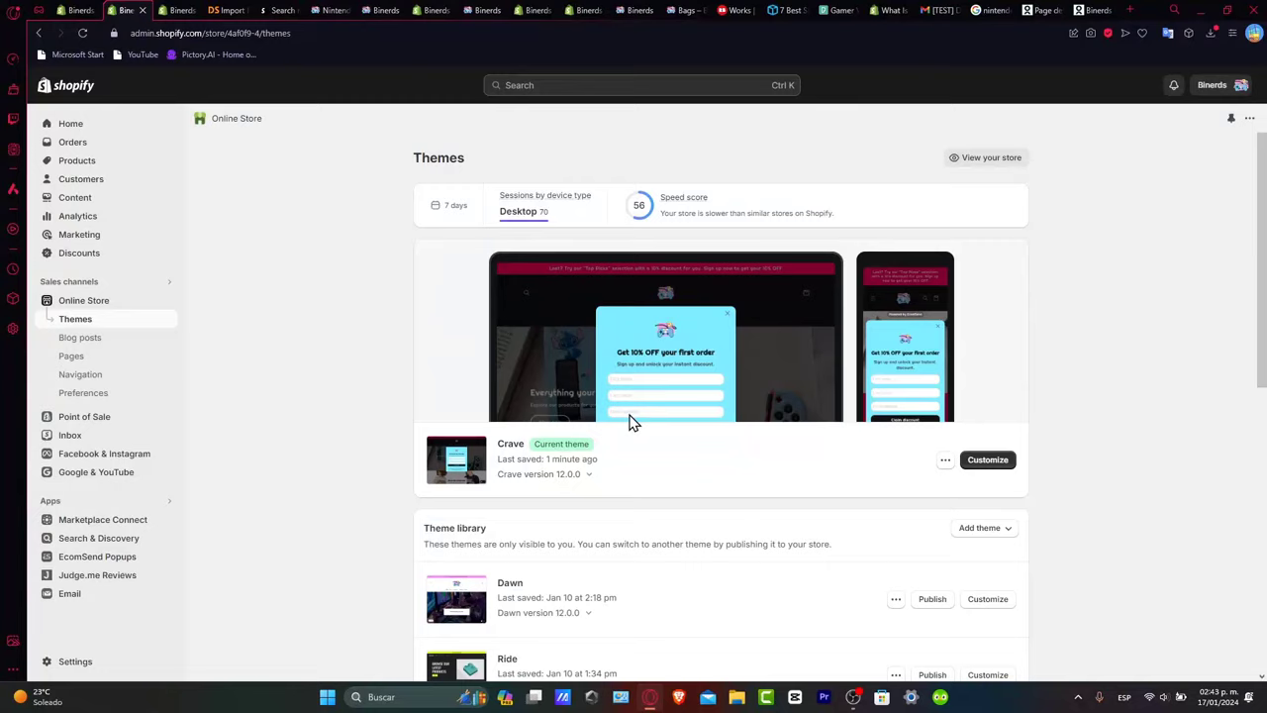
Reopen the Landing Page template in the theme editor and check its Multicolumn and Collapsible content sections.
click(990, 465)
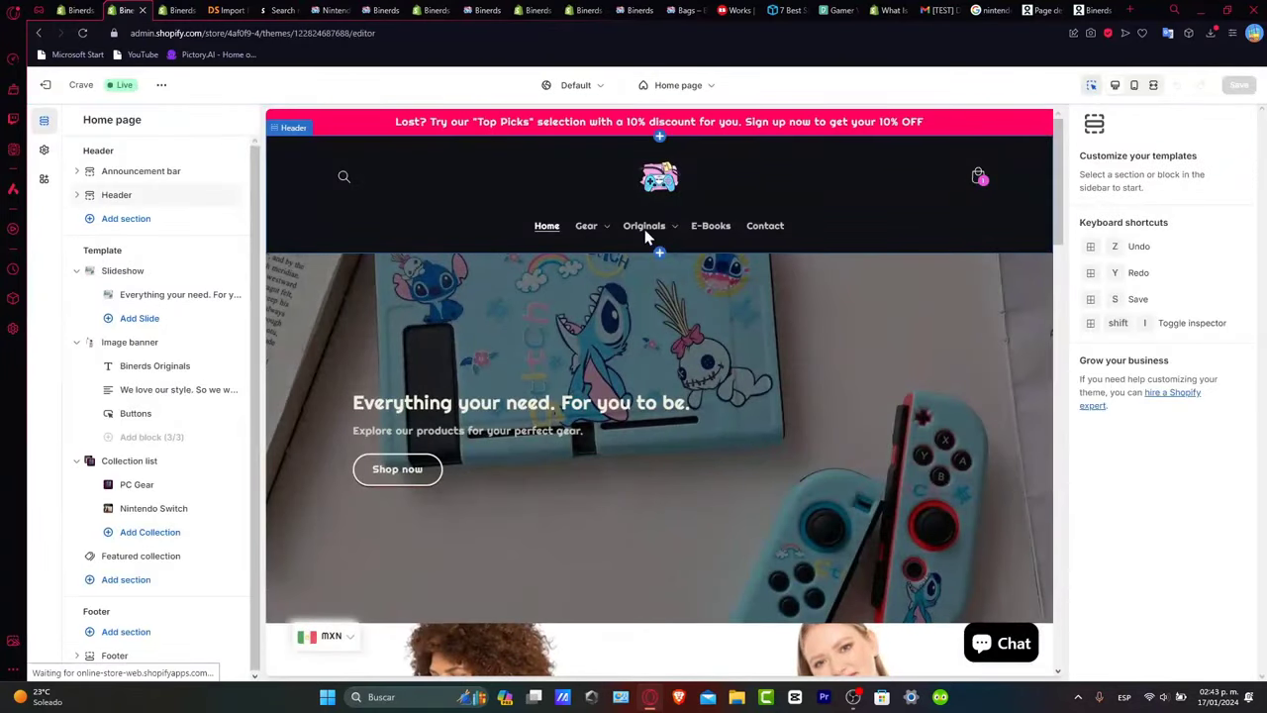
click(75, 10)
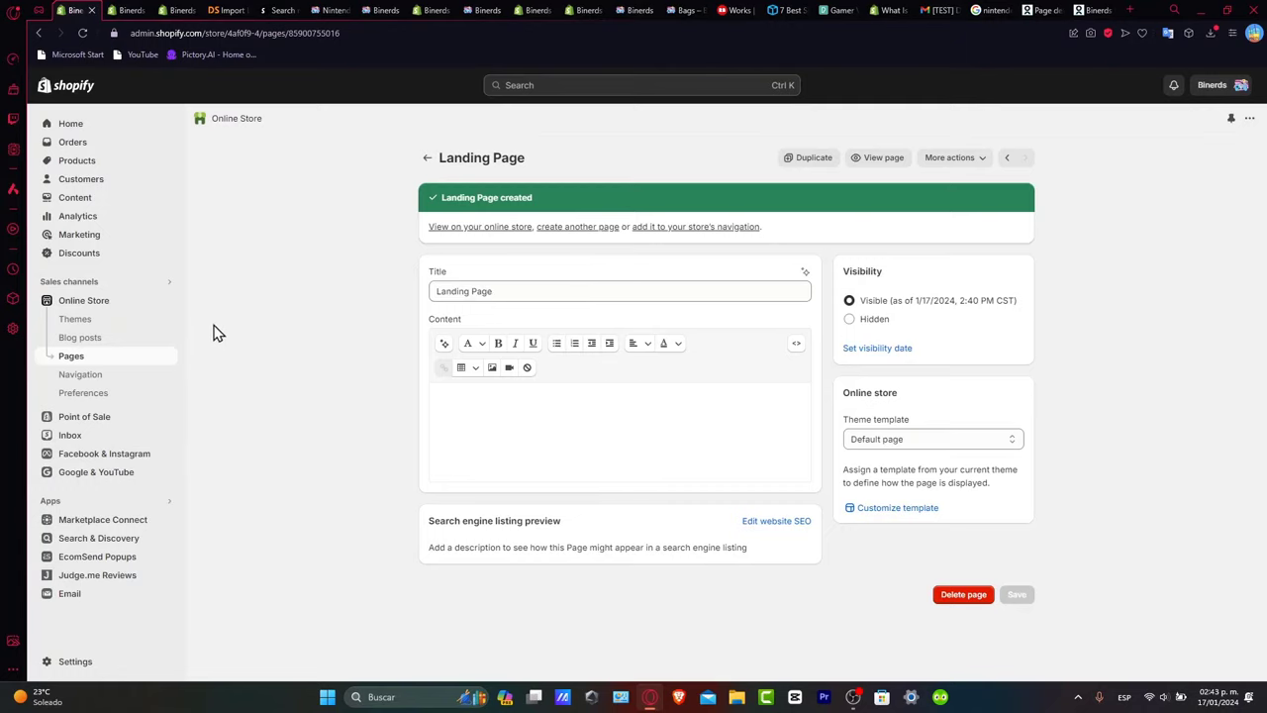
click(897, 507)
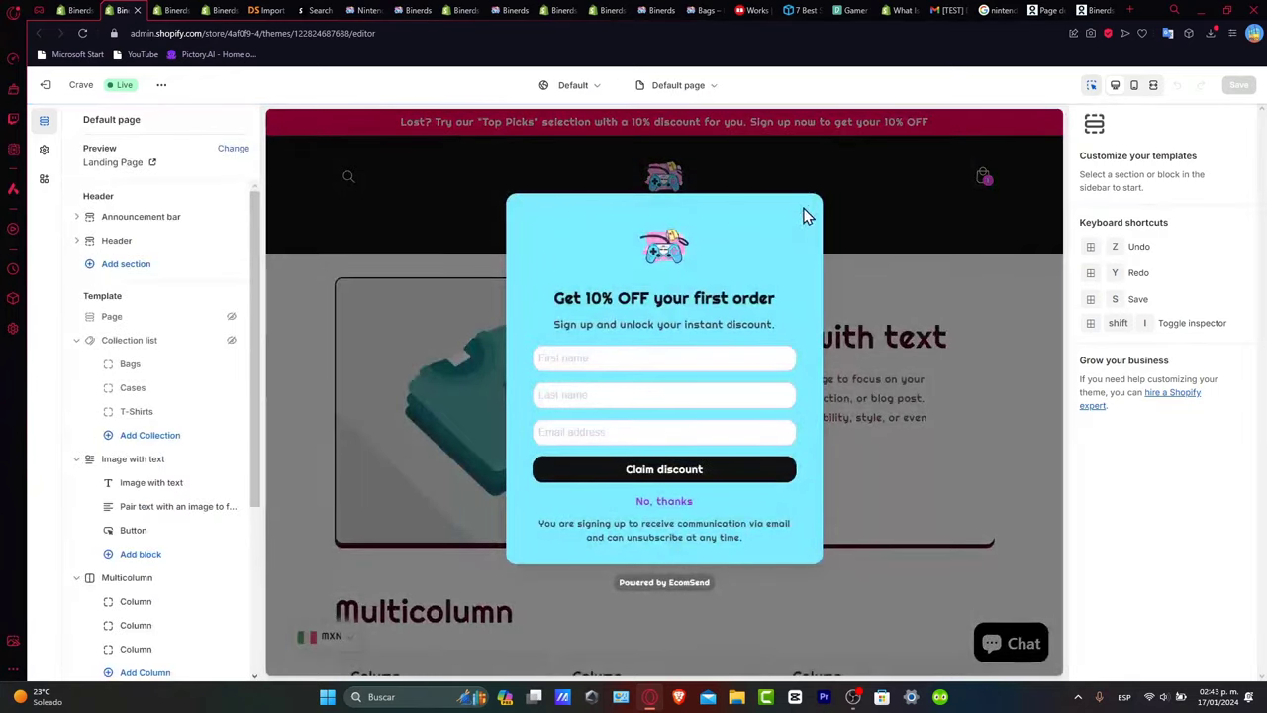
click(805, 209)
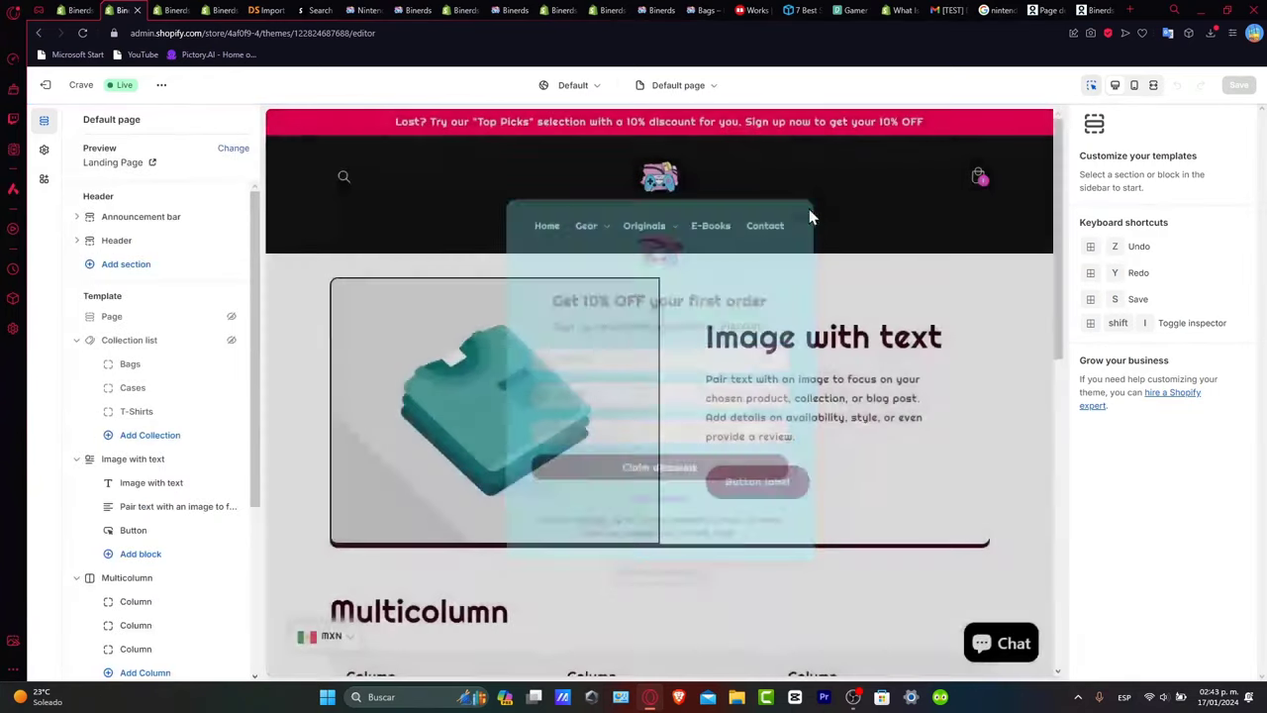
scroll(799, 489, down, 3)
scroll(799, 489, down, 6)
scroll(799, 489, up, 9)
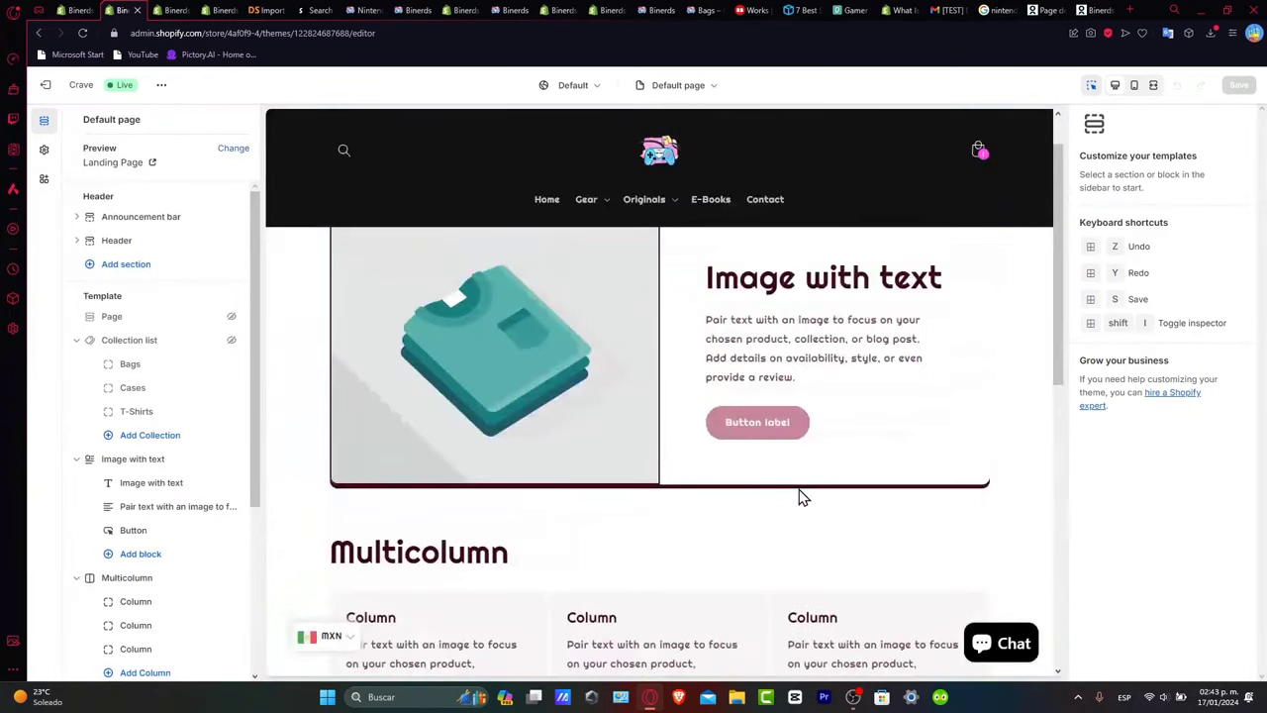
scroll(803, 497, down, 2)
scroll(803, 497, down, 2)
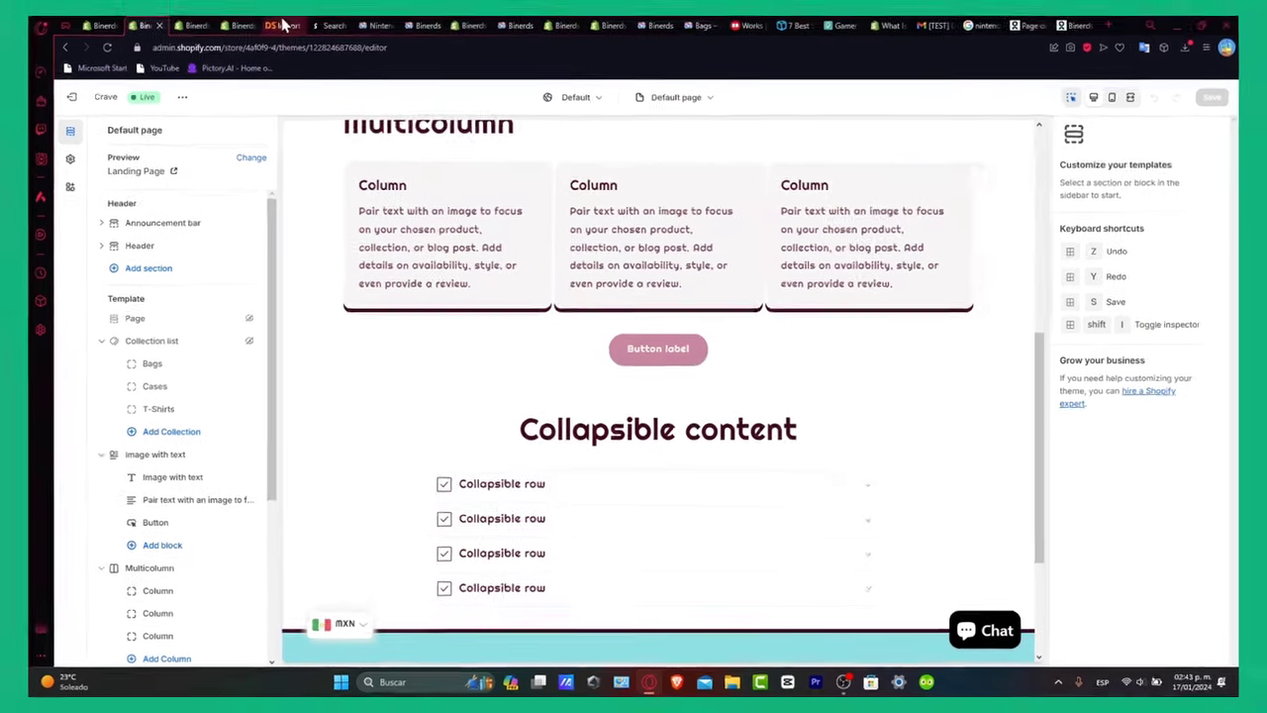
Return to the Square template preview and scroll past its products and Shop same price offers to the end.
click(266, 10)
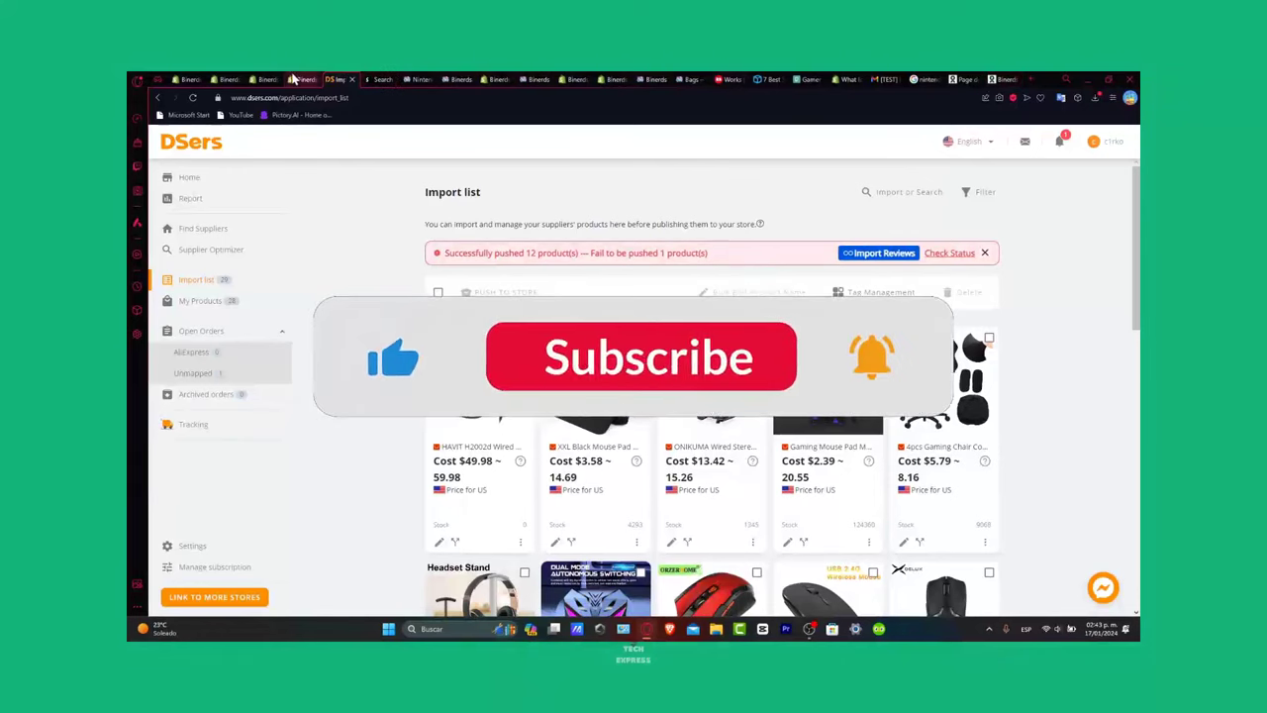
click(293, 79)
scroll(713, 396, down, 5)
scroll(713, 396, down, 5)
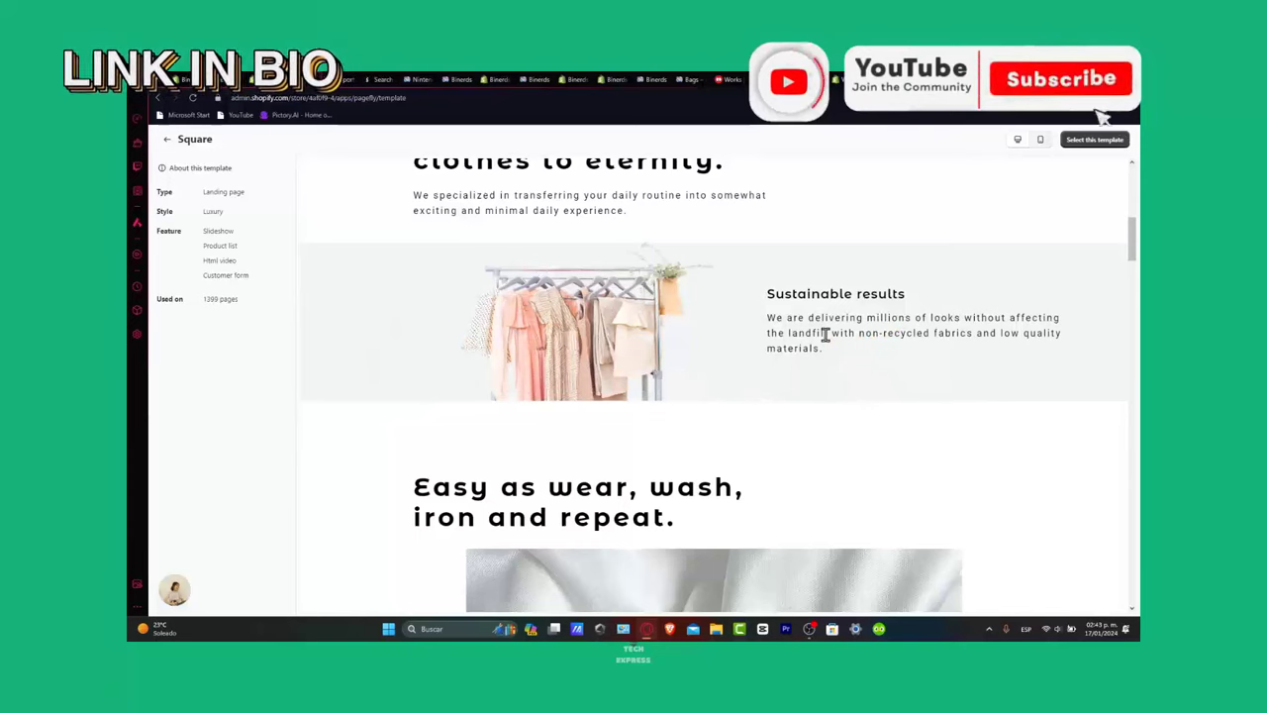
scroll(933, 419, down, 2)
scroll(935, 423, down, 5)
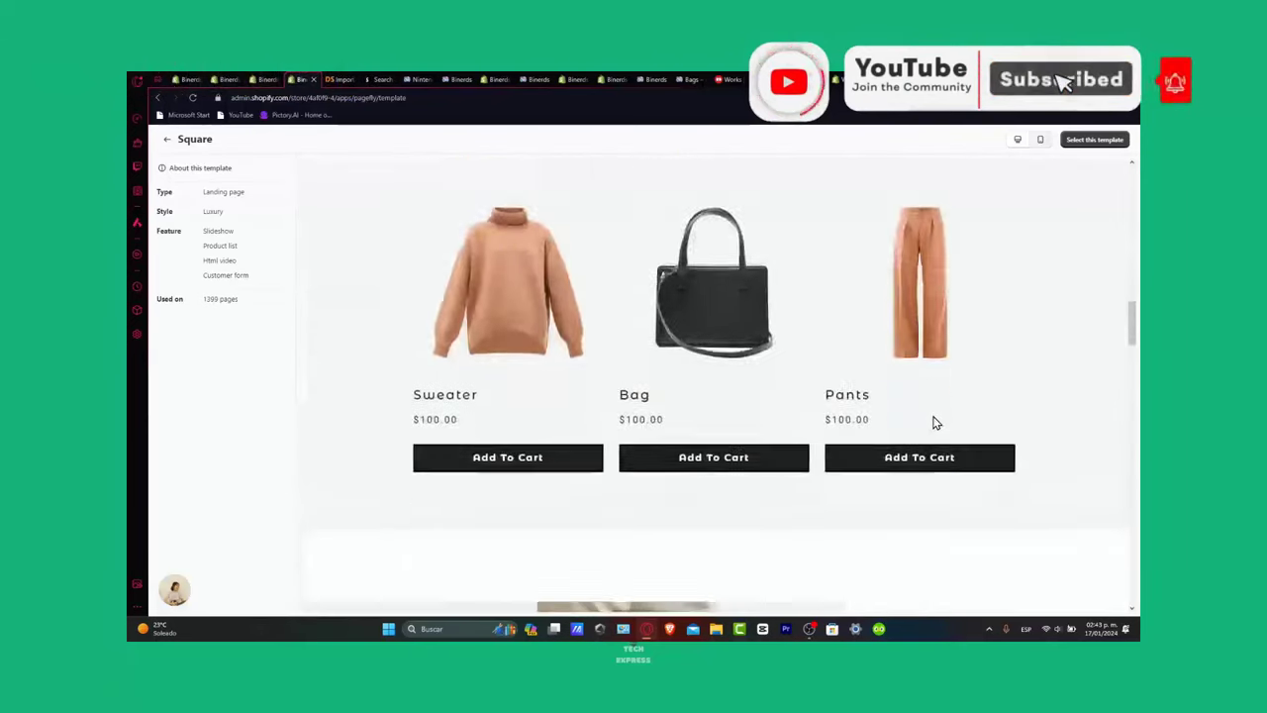
scroll(935, 422, down, 5)
scroll(936, 423, down, 5)
scroll(936, 423, down, 3)
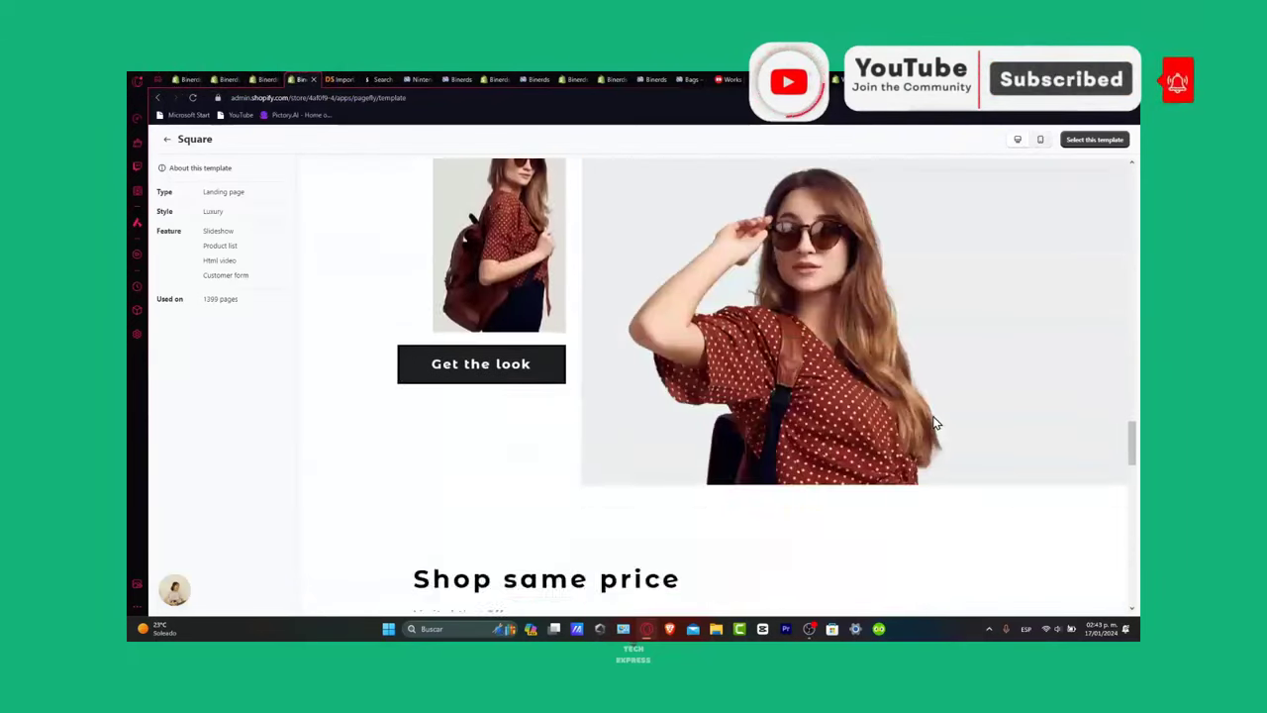
scroll(935, 423, down, 2)
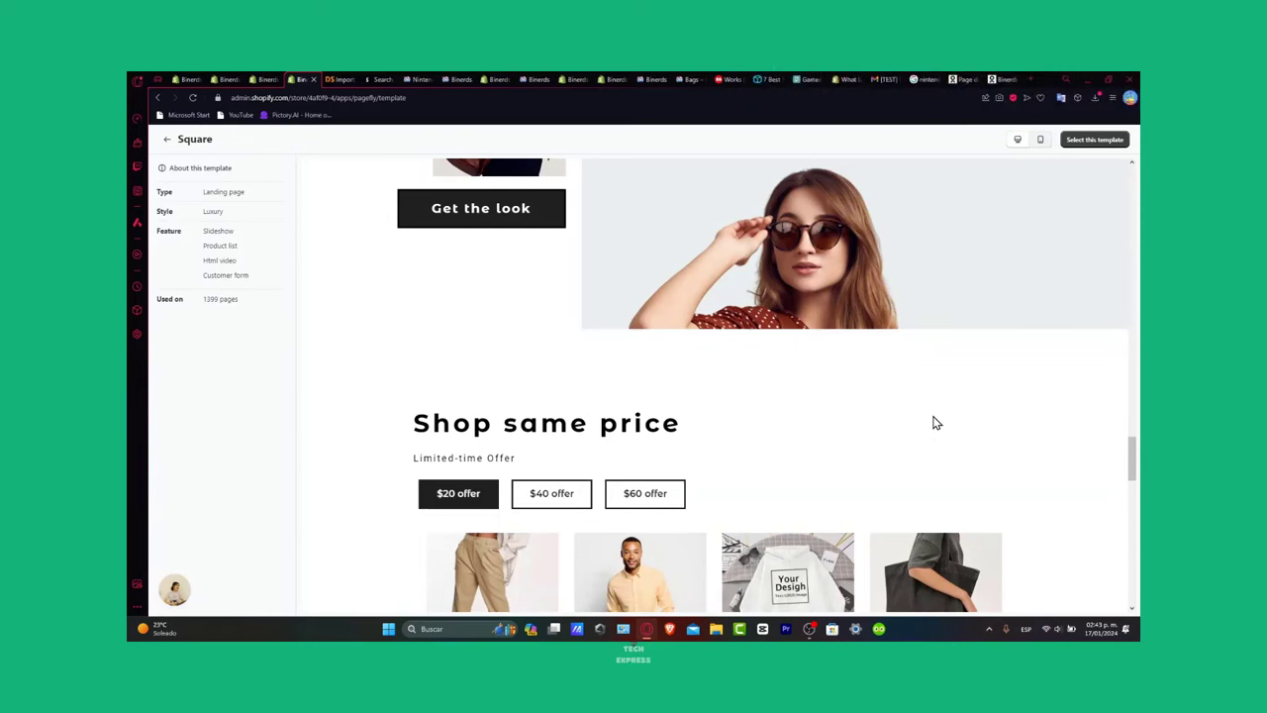
scroll(936, 423, down, 10)
scroll(936, 422, down, 10)
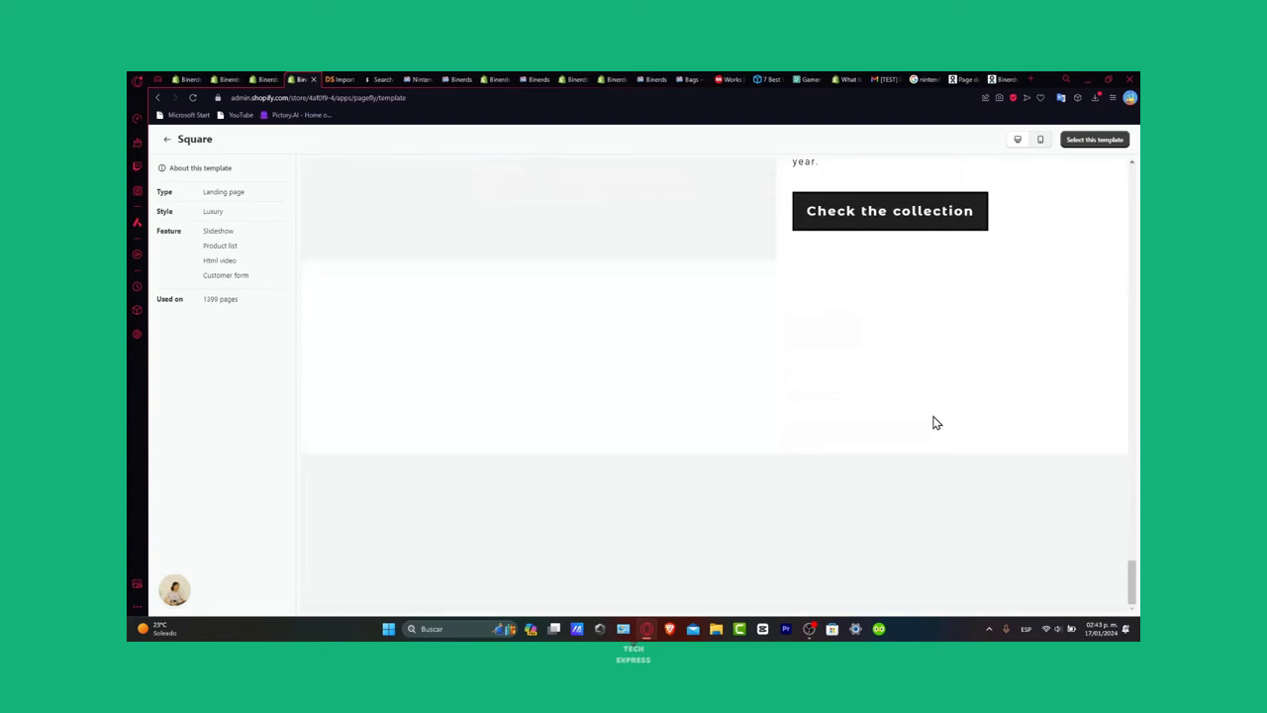